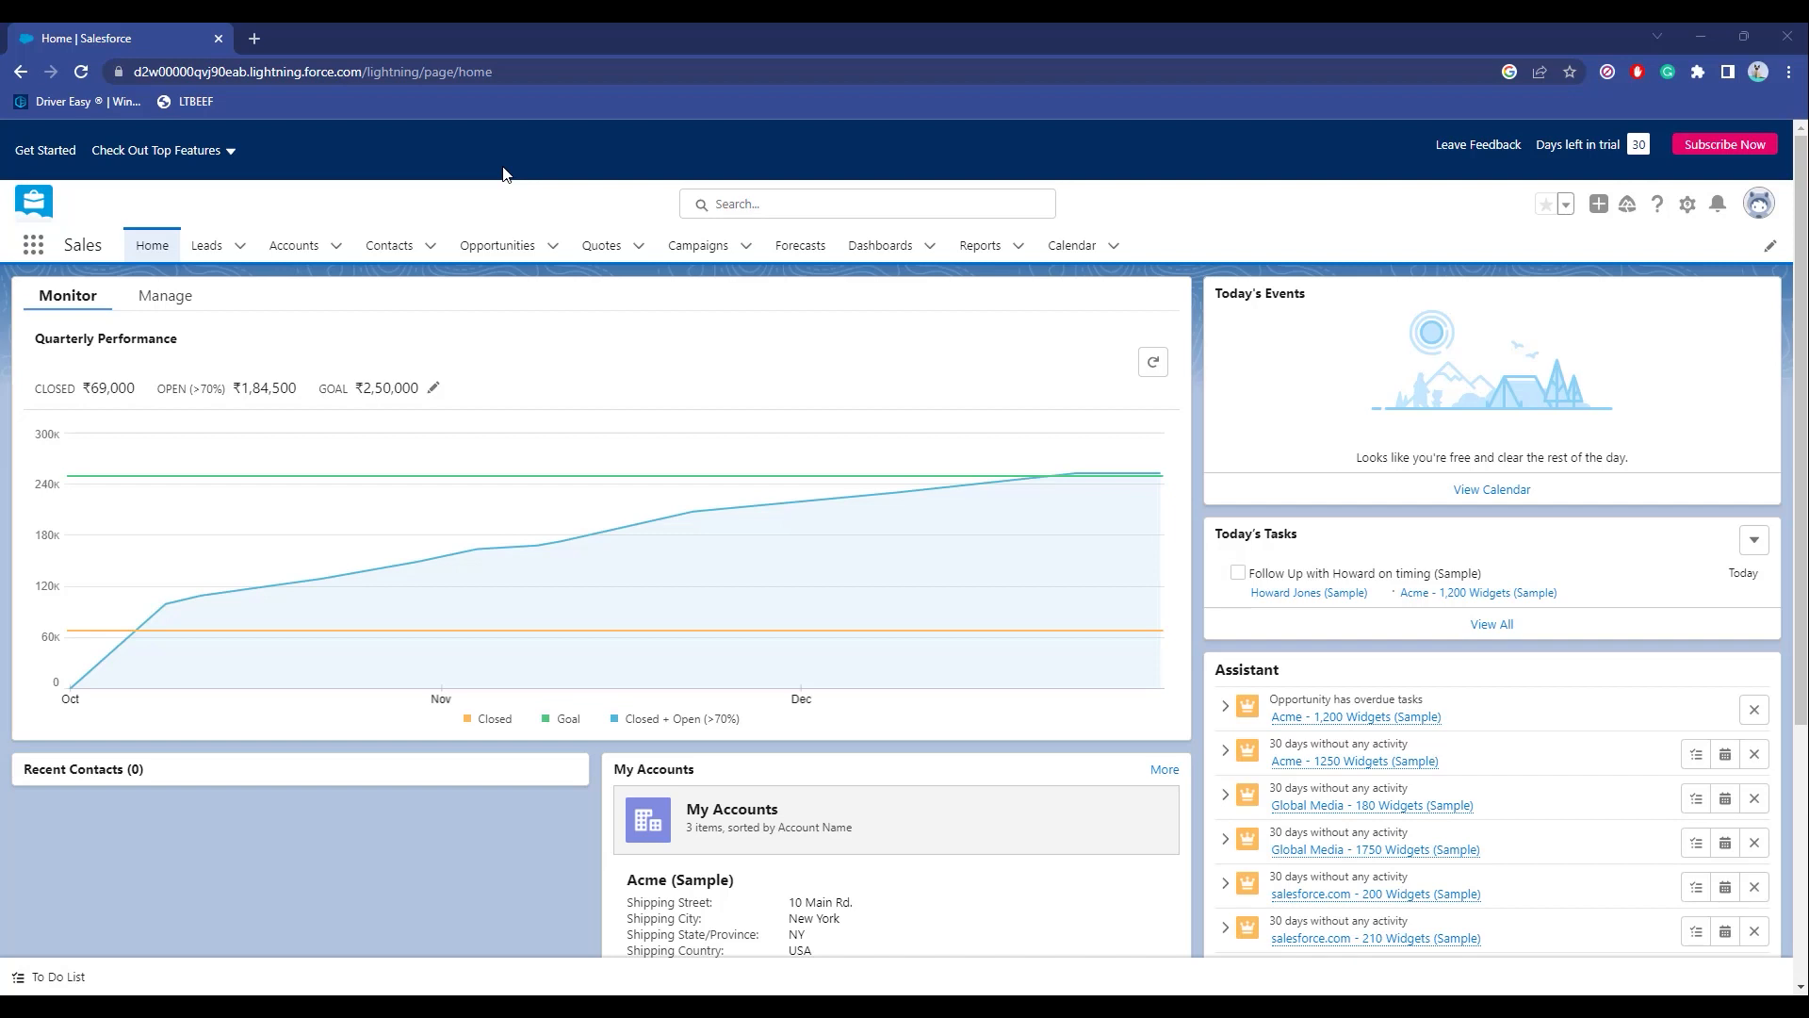
Open the ES: Open Opportunities report and hide its chart.
{"action": "left_click", "coordinate": [973, 250]}
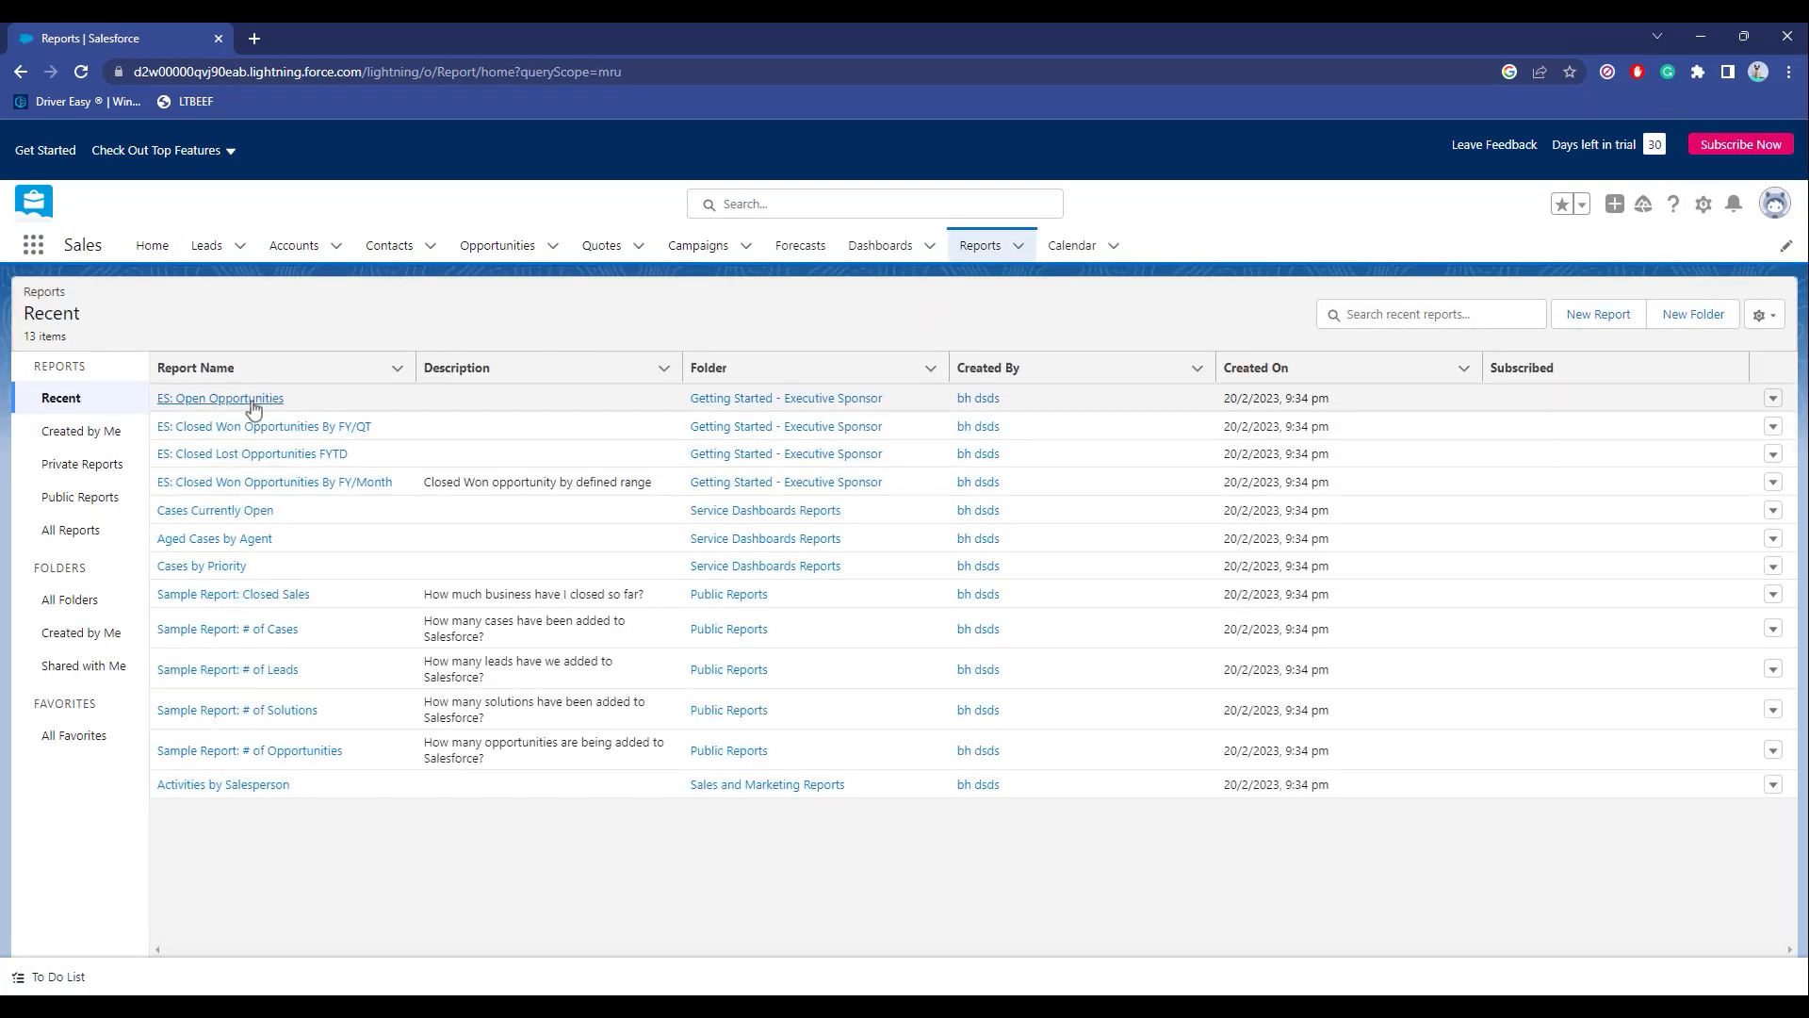
{"action": "left_click", "coordinate": [249, 406]}
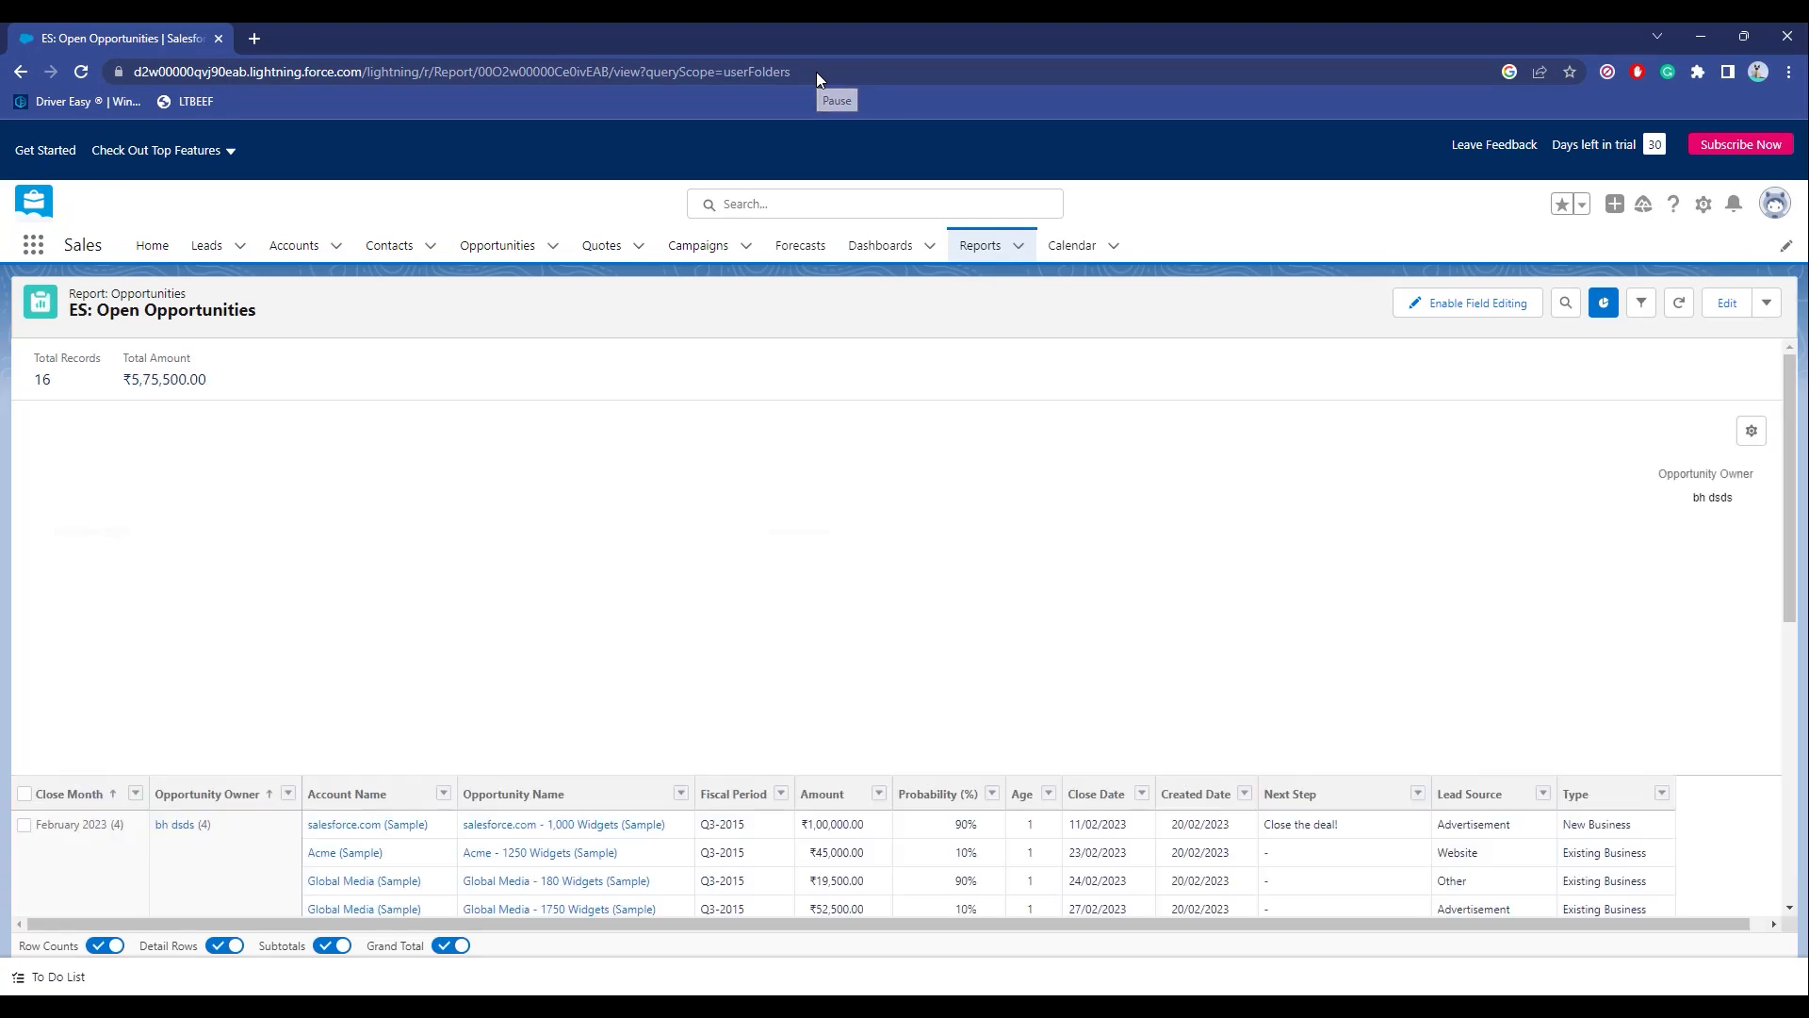
{"action": "left_click", "coordinate": [1603, 302]}
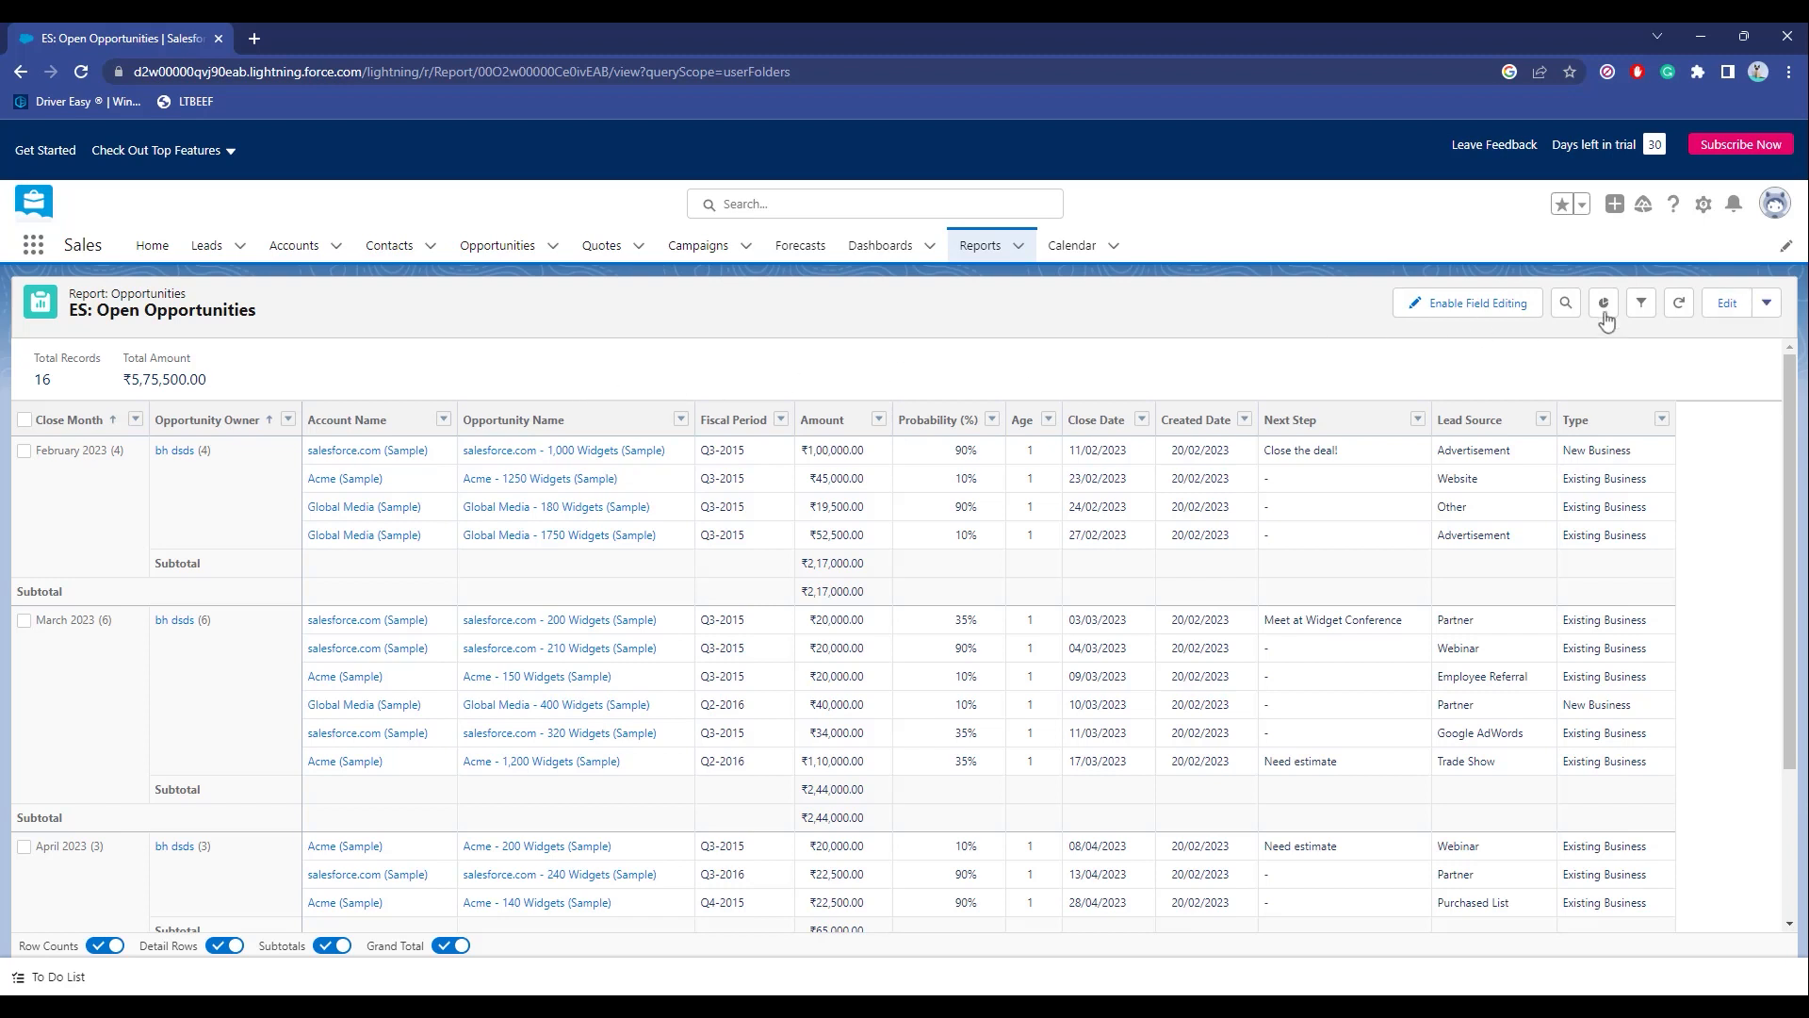
Open the report for editing and toggle its chart off and back on.
{"action": "left_click", "coordinate": [1725, 304]}
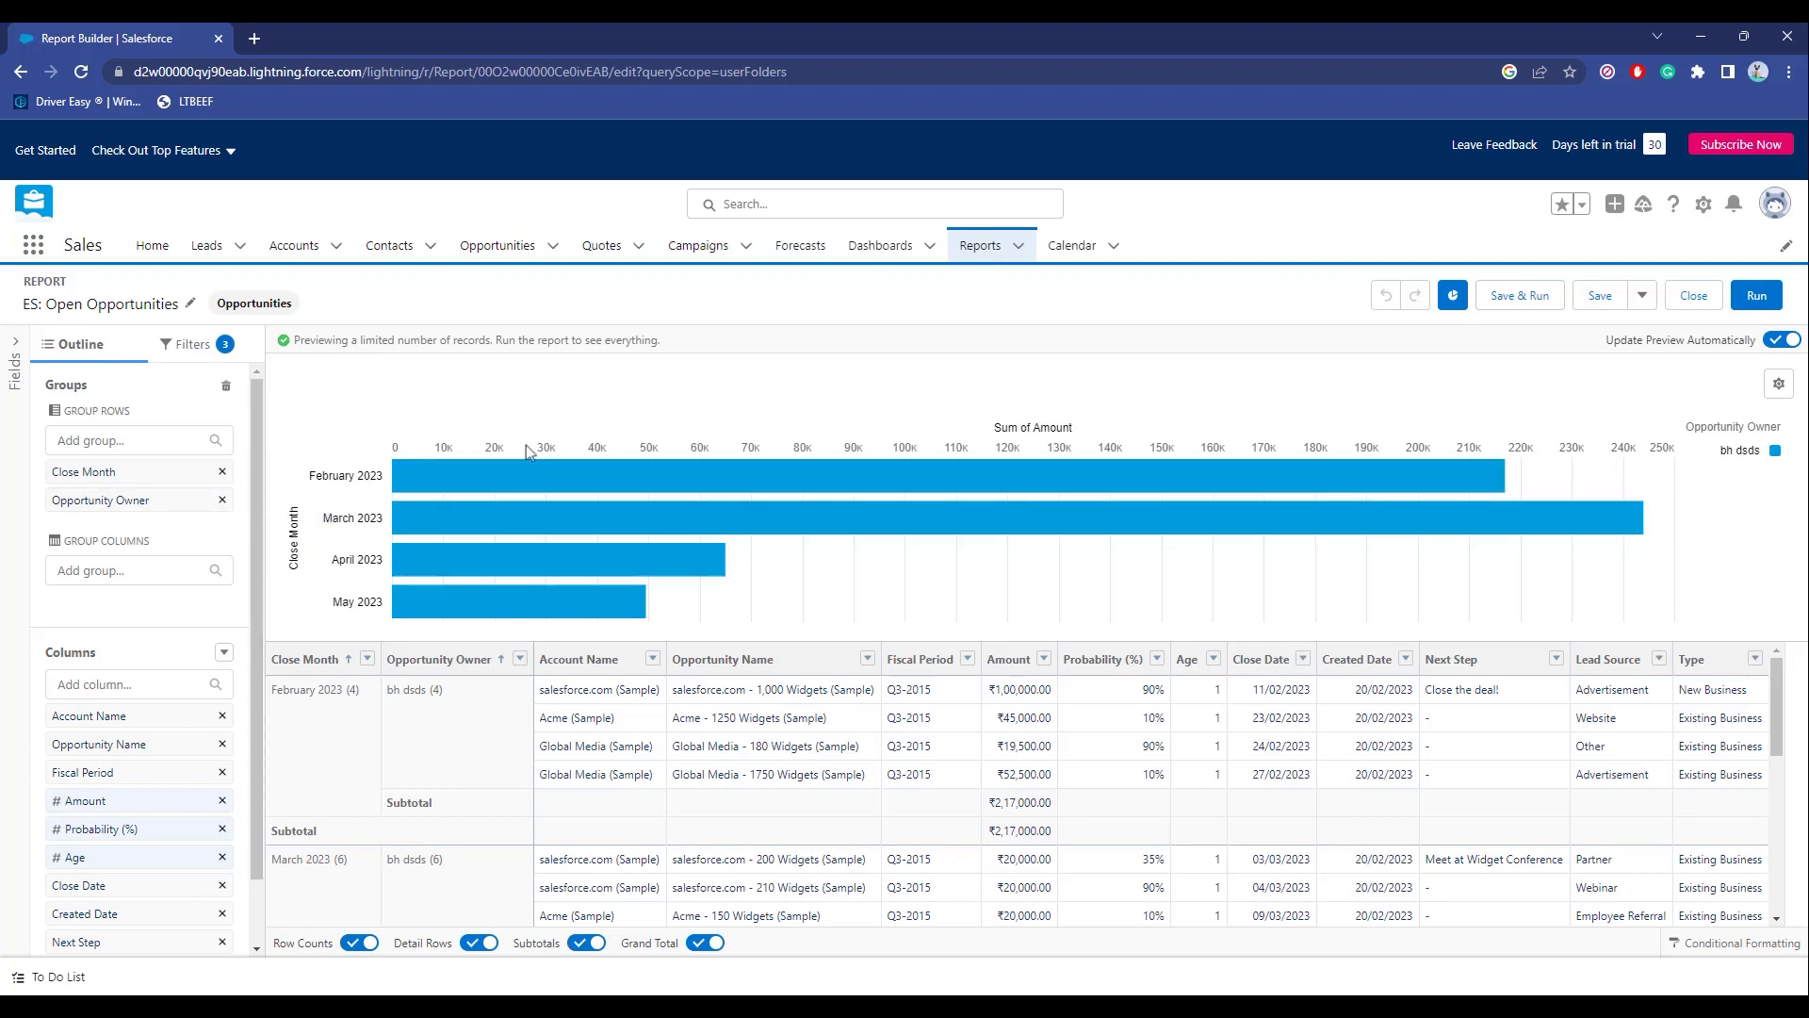
{"action": "left_click", "coordinate": [1451, 296]}
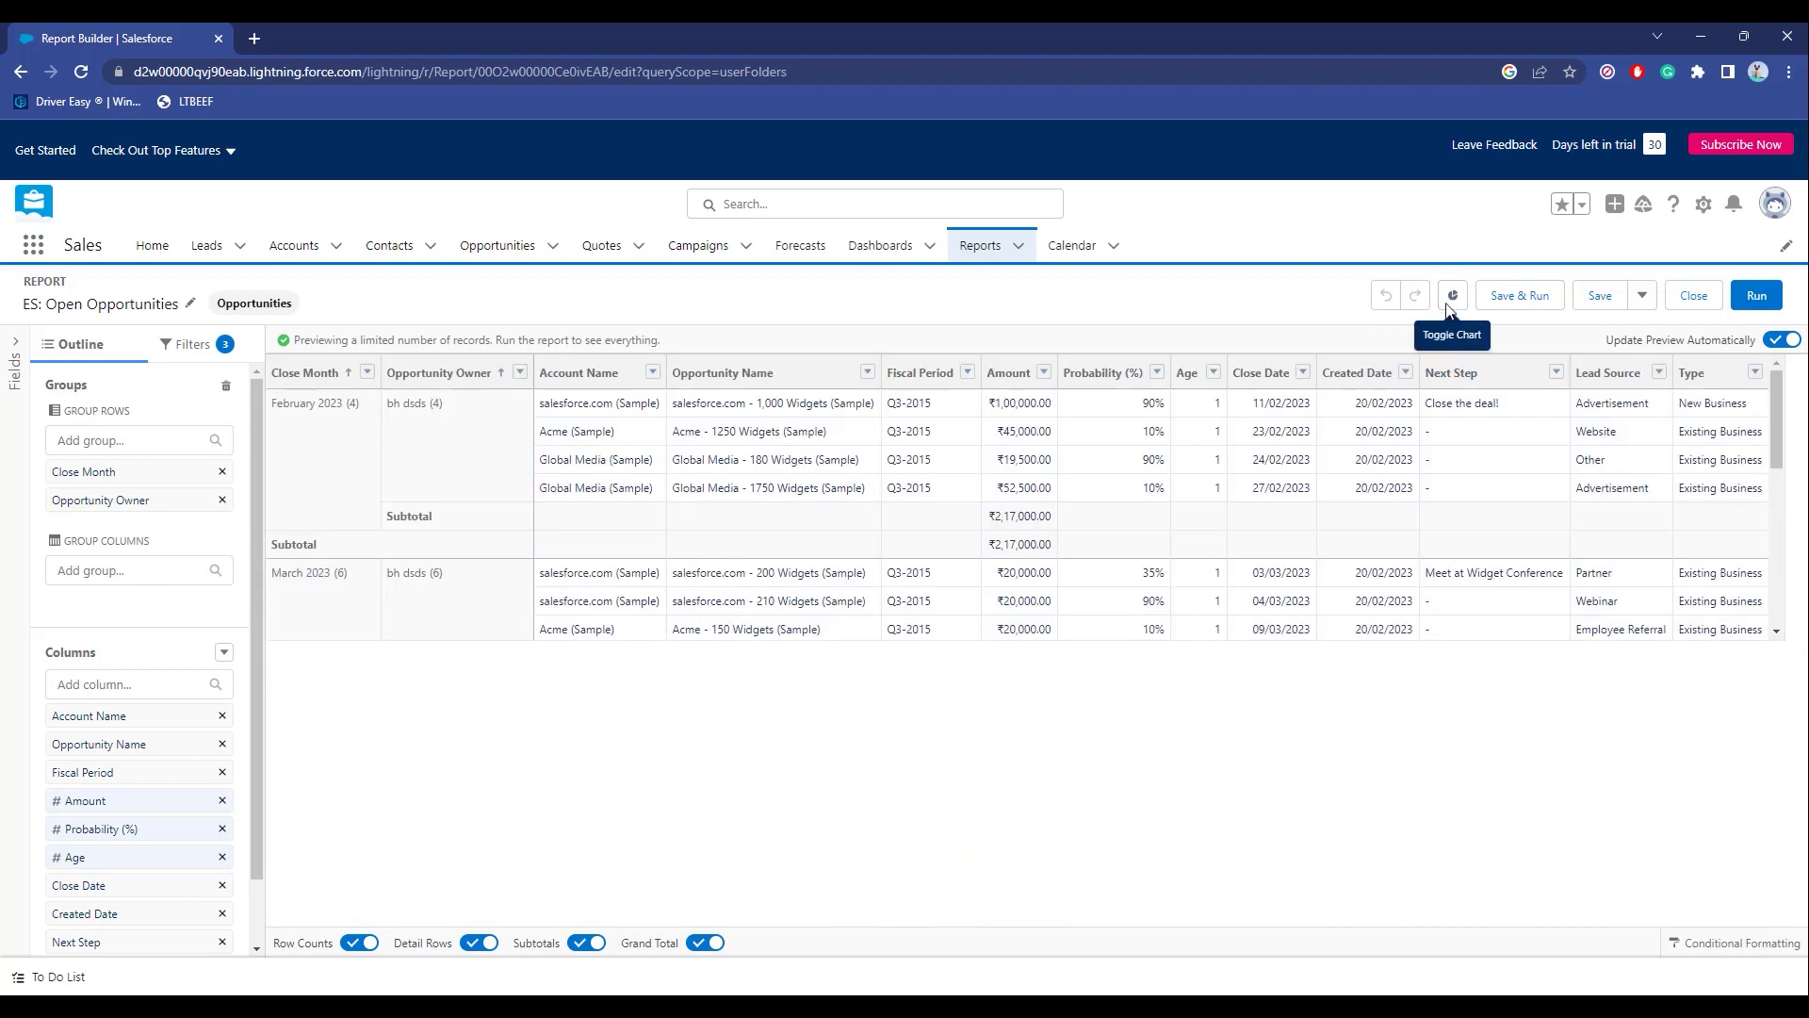
{"action": "left_click", "coordinate": [1451, 296]}
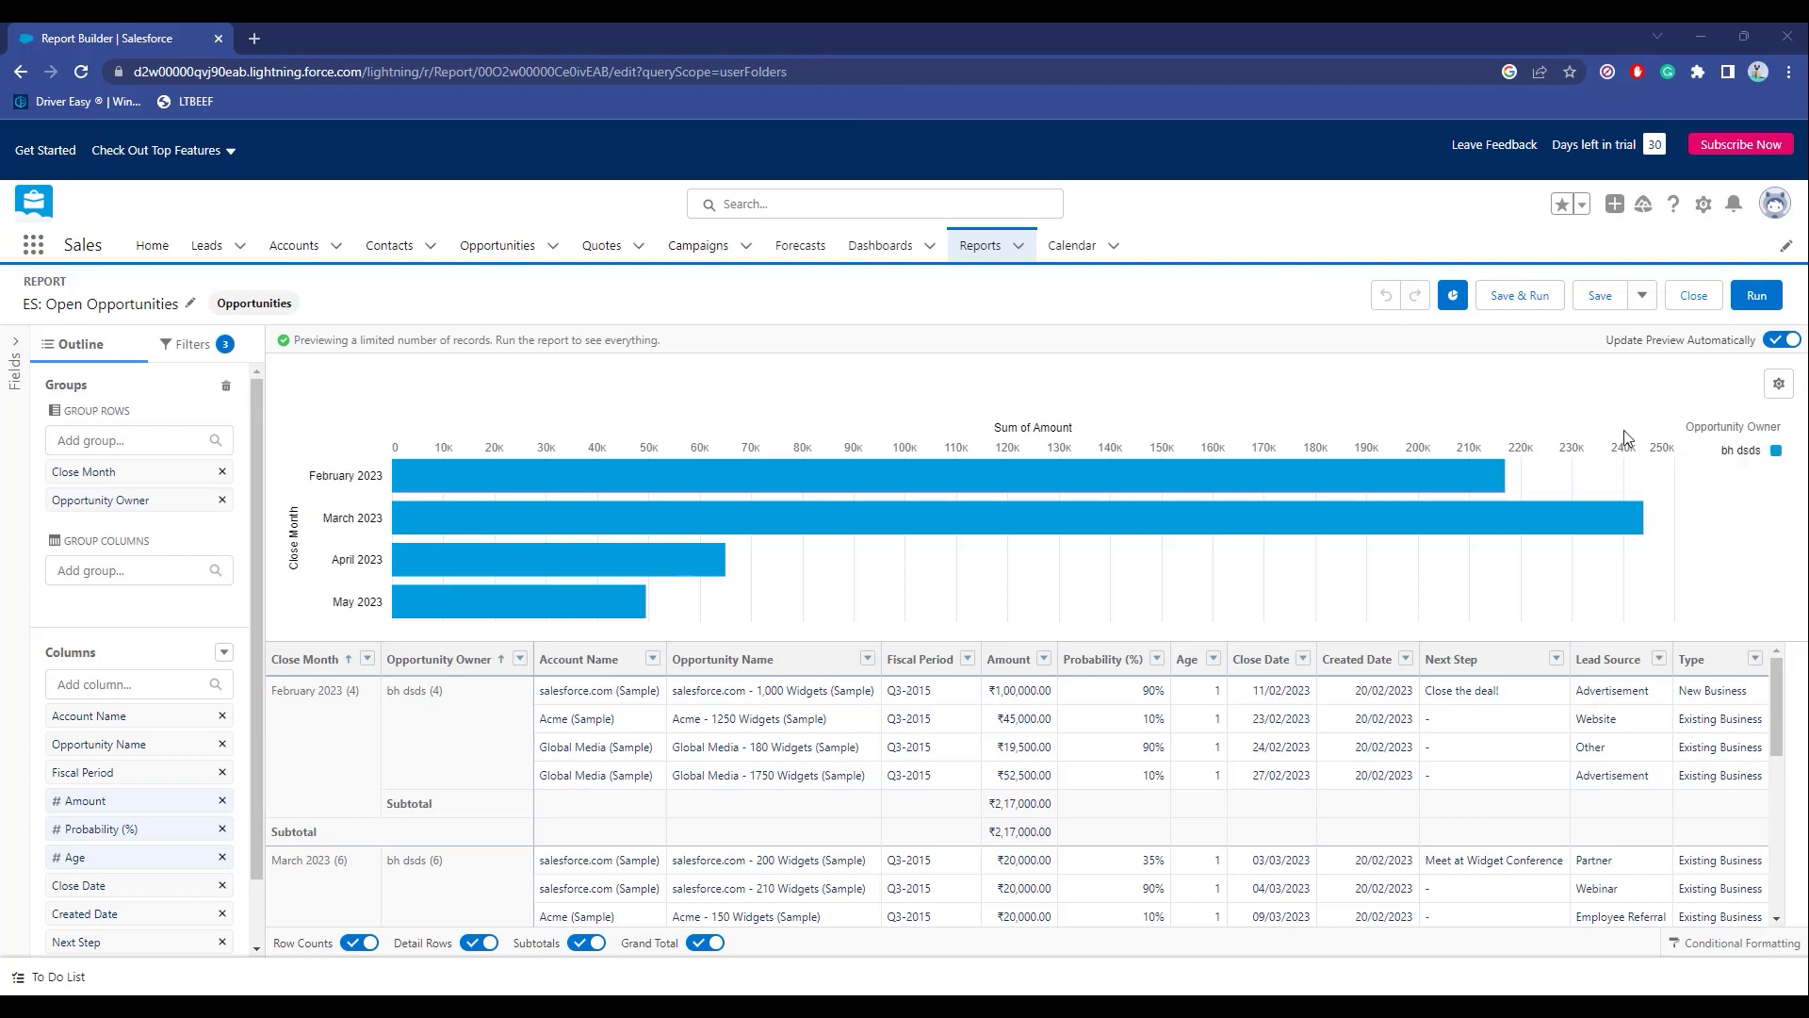
Try the Bar and Scatter Plot types for the report chart and return it to Stacked Bar.
{"action": "left_click", "coordinate": [1772, 386]}
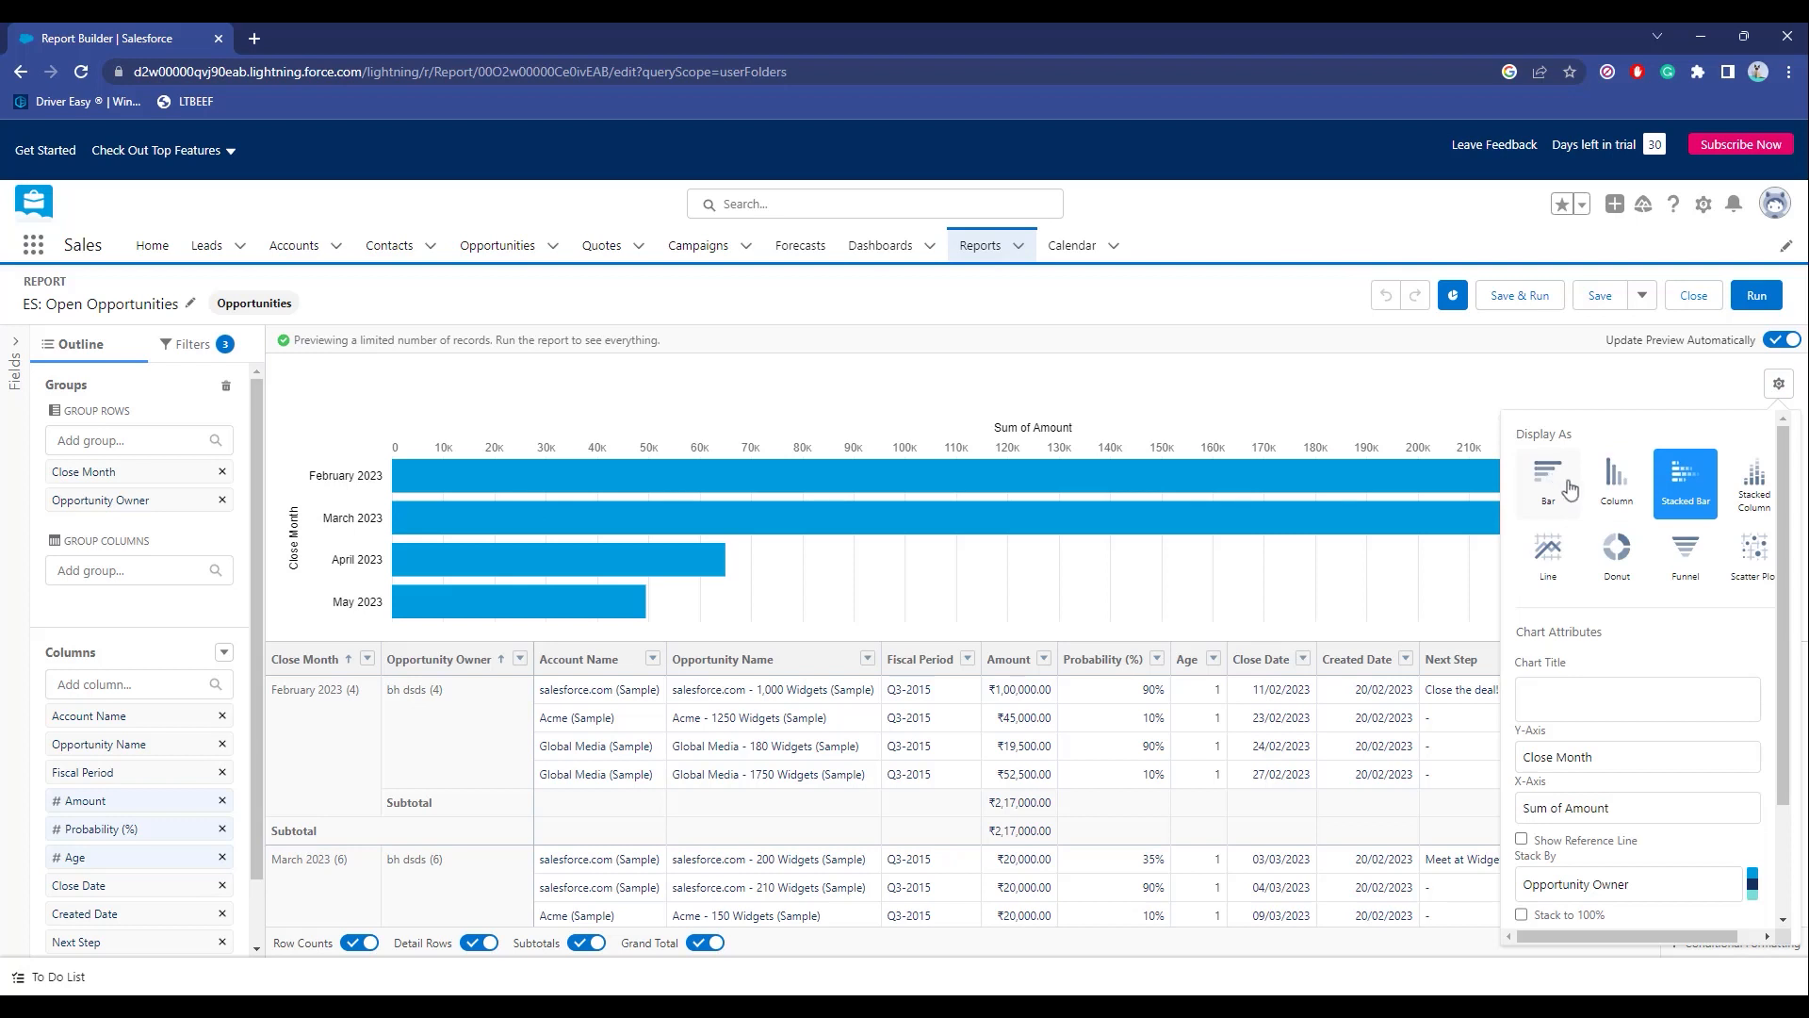
{"action": "left_click", "coordinate": [1546, 479]}
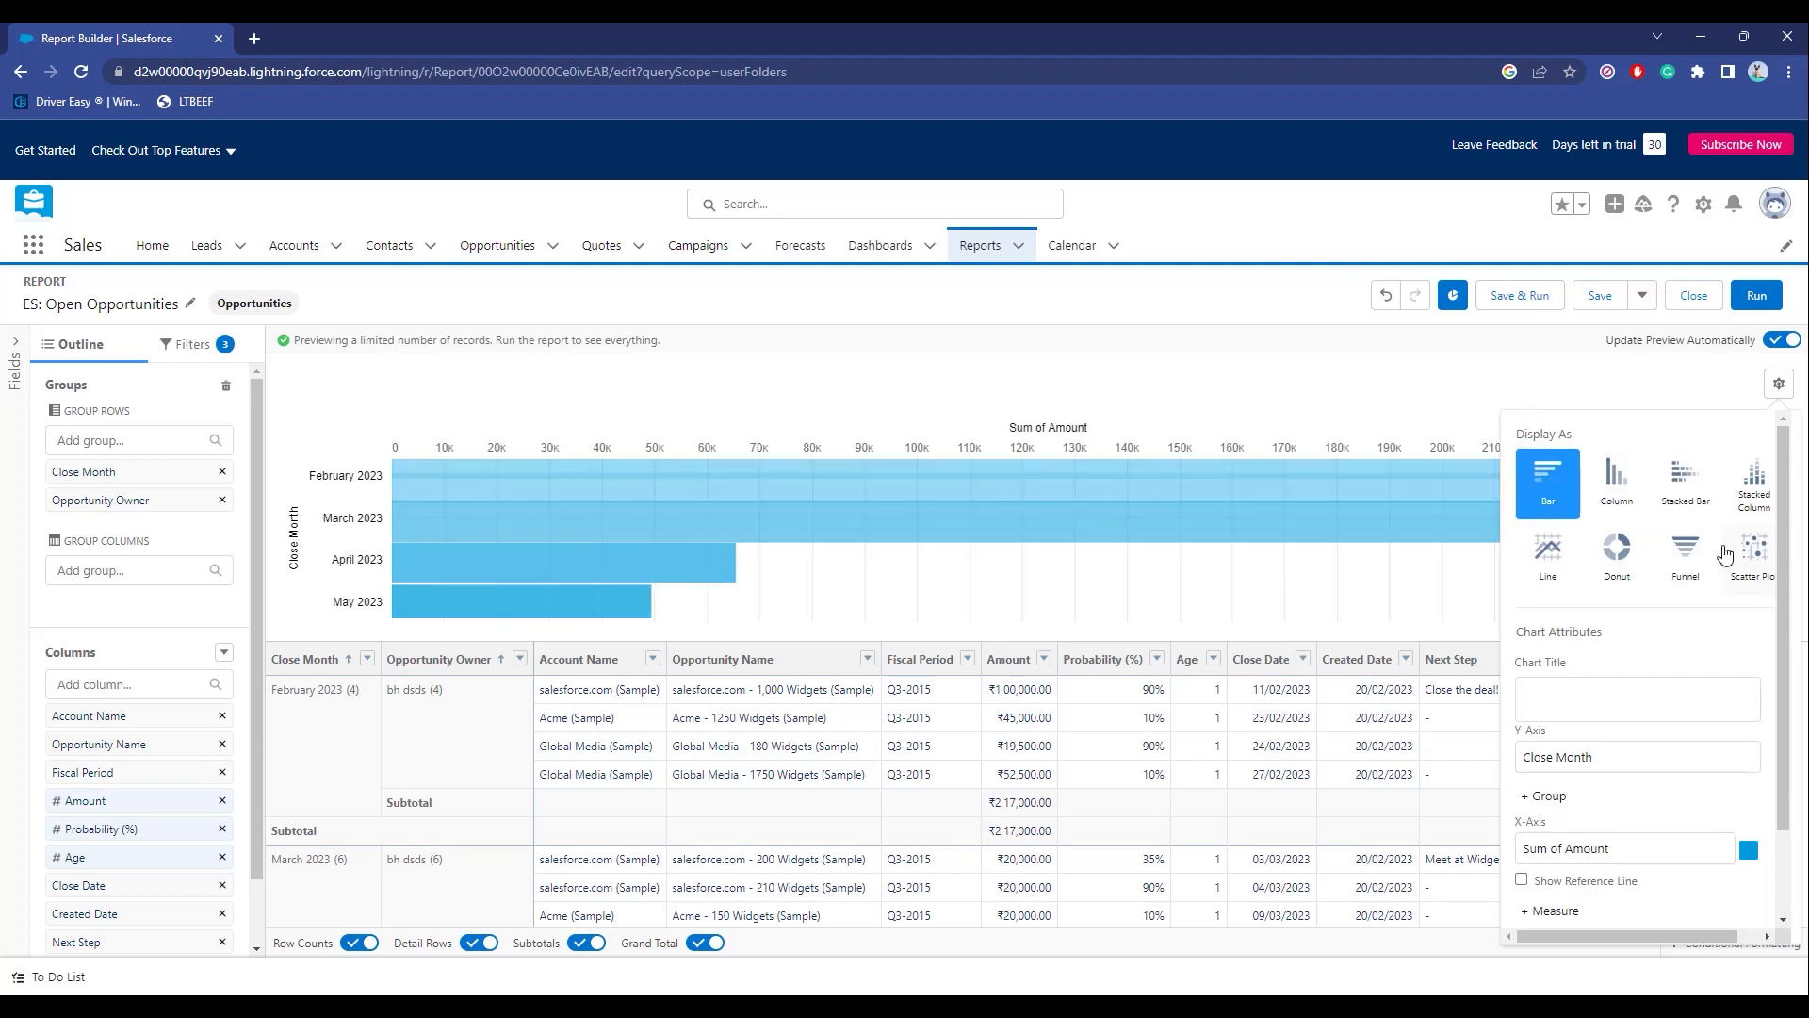
{"action": "left_click", "coordinate": [1727, 554]}
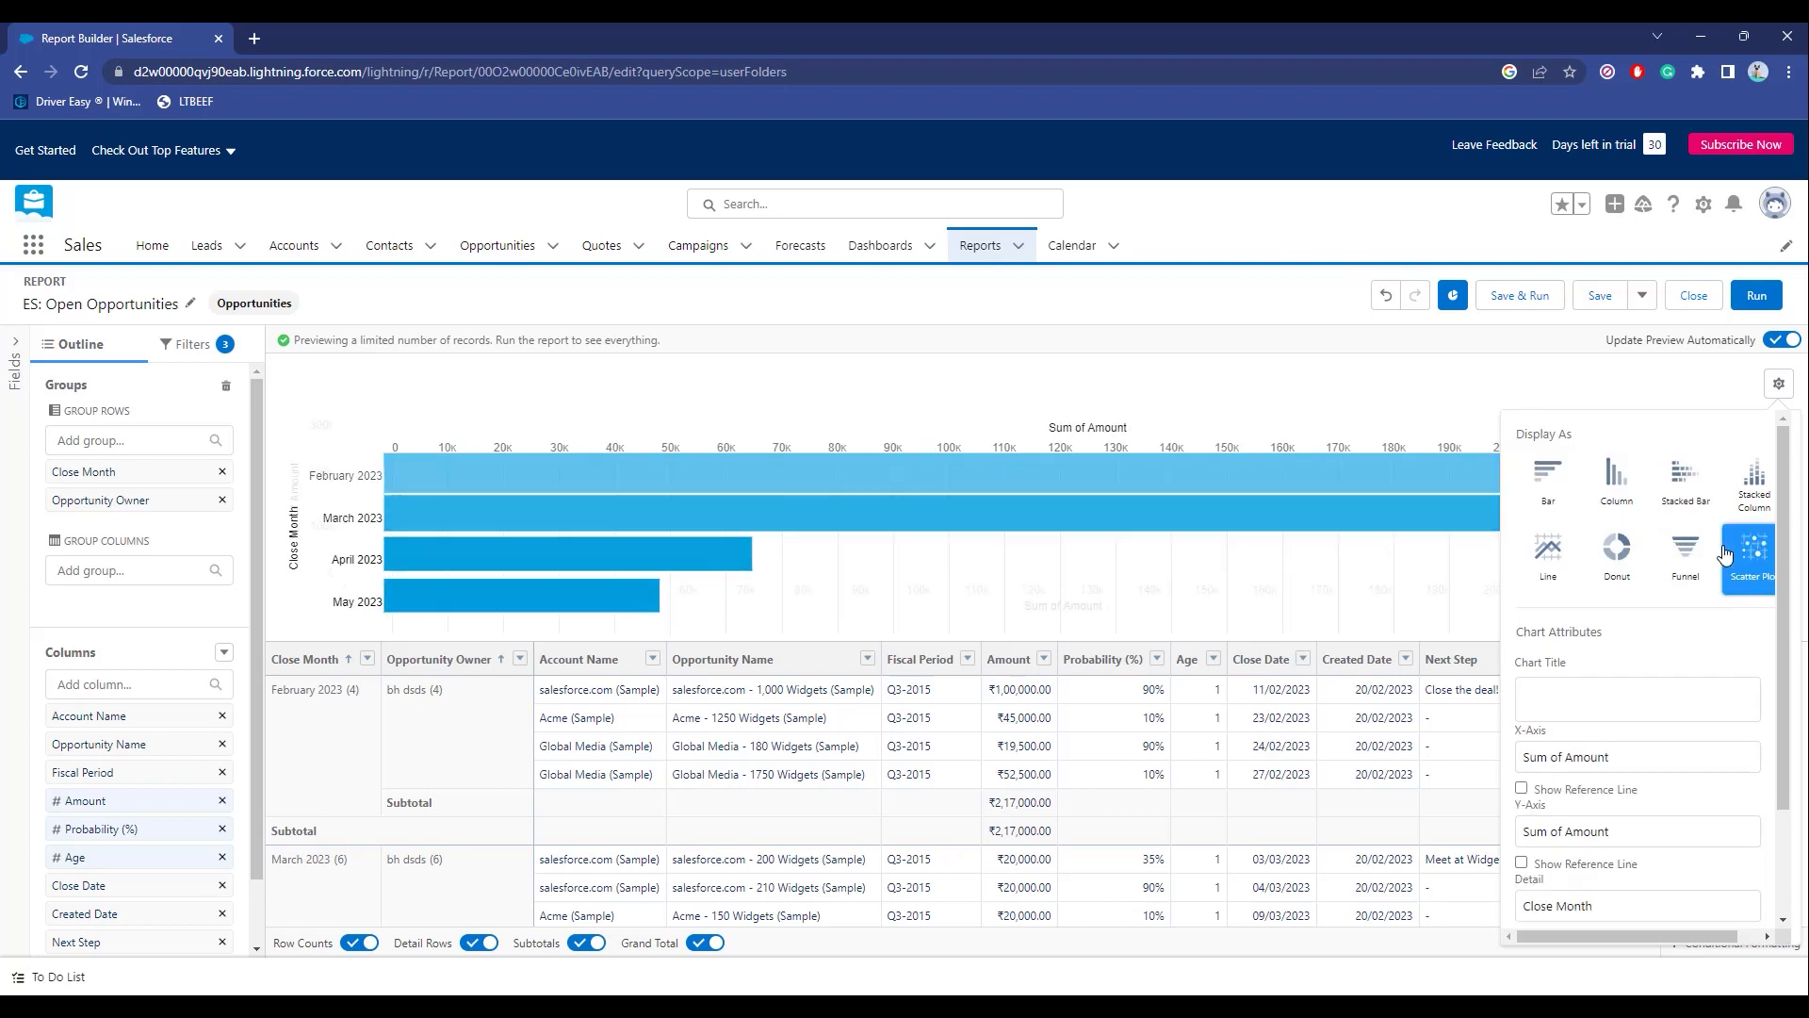
{"action": "left_click", "coordinate": [1670, 494]}
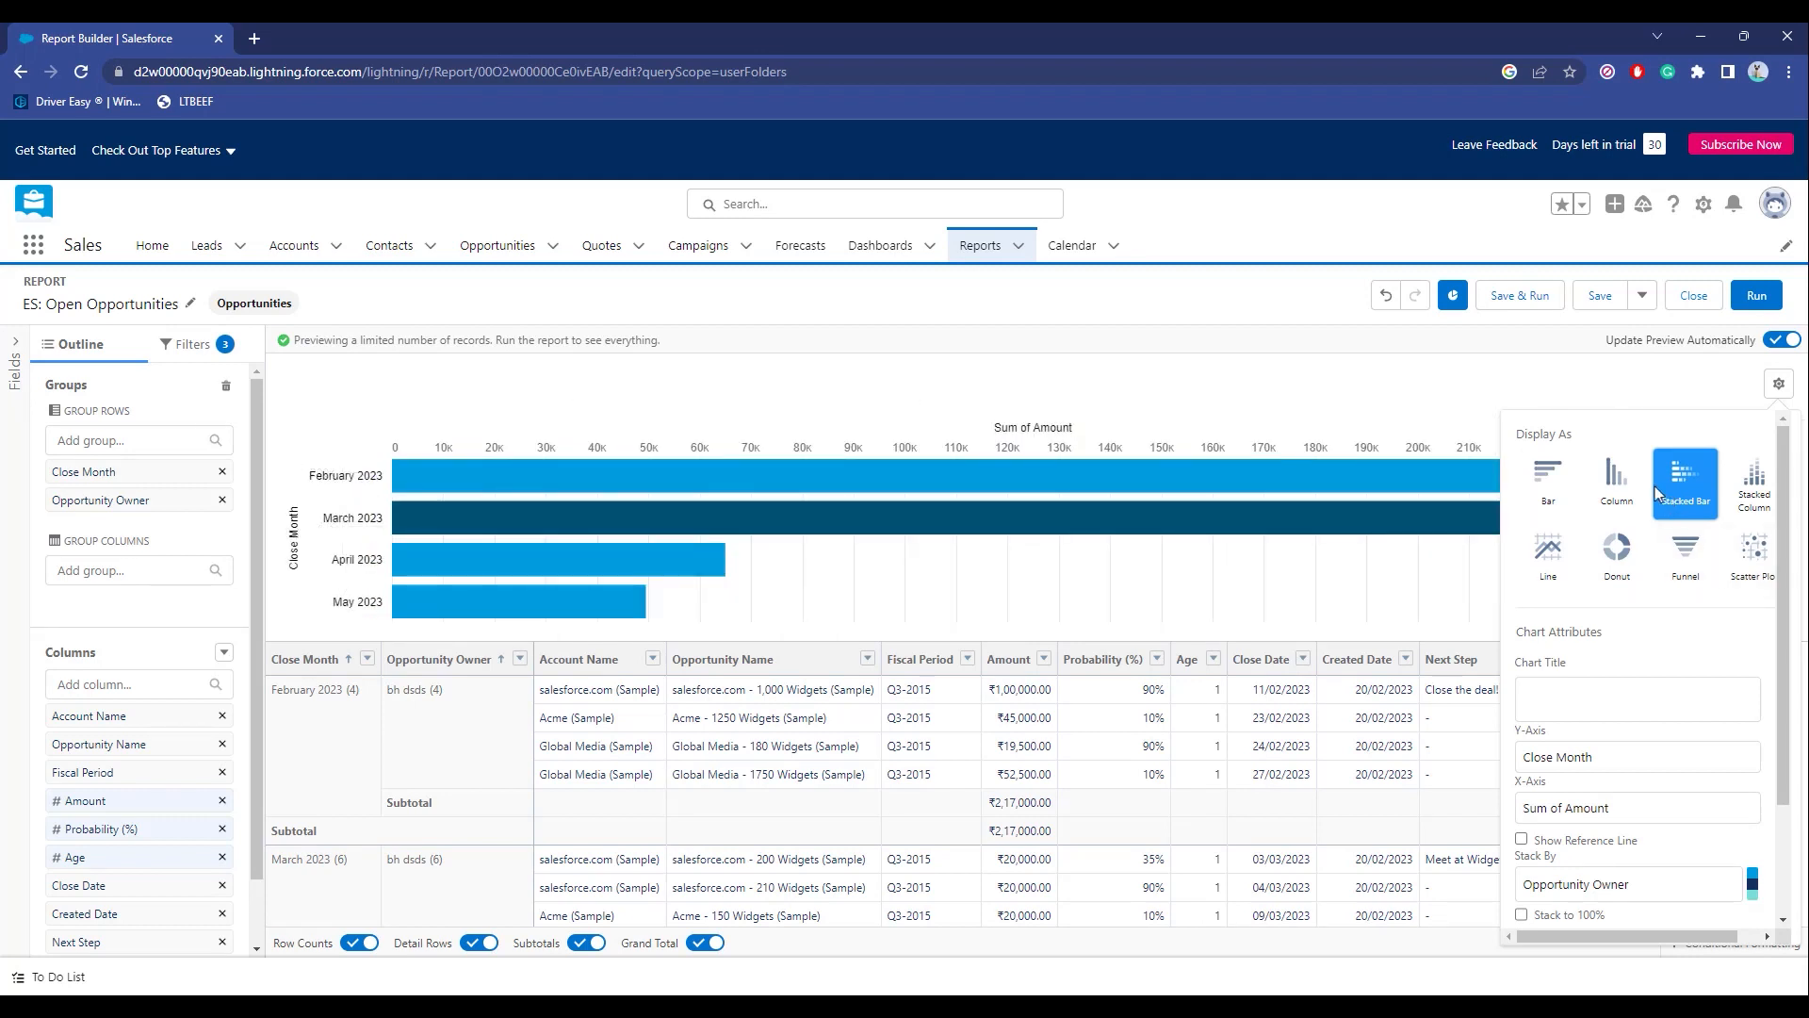
{"action": "left_click", "coordinate": [1434, 399]}
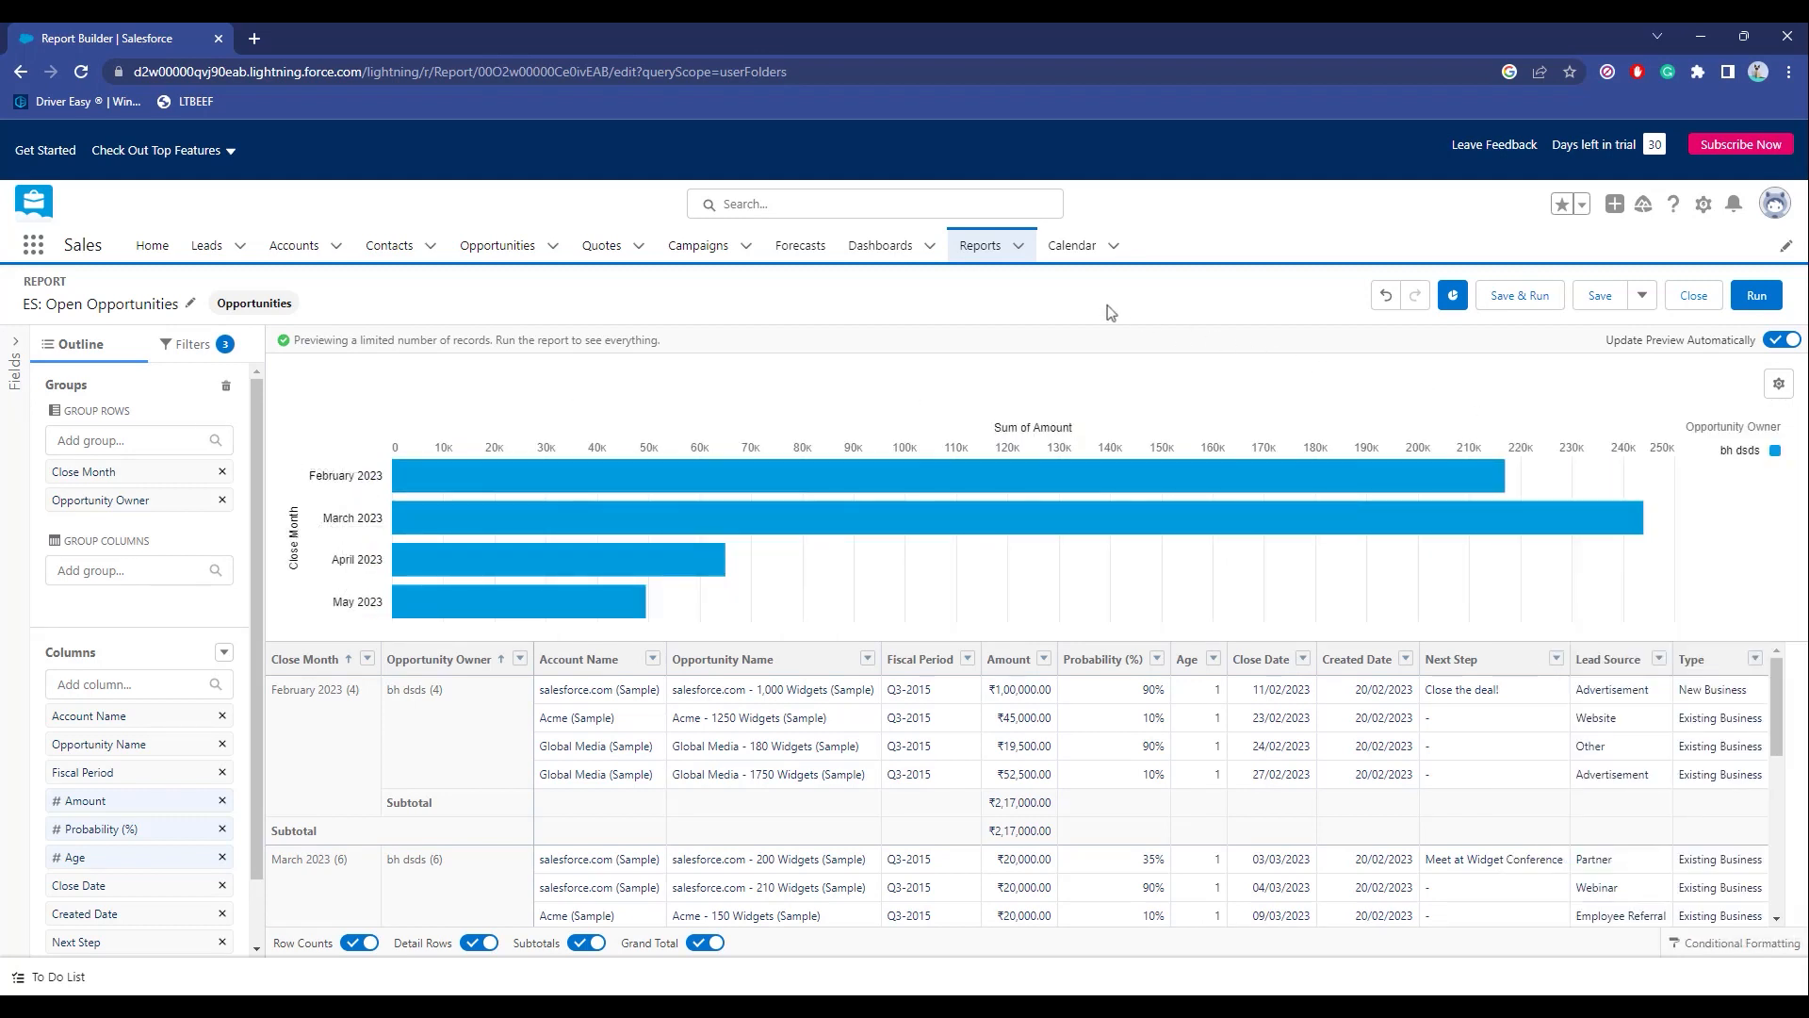
Go to the Dashboards list, also finding it by searching the available app items for "das".
{"action": "left_click", "coordinate": [886, 246]}
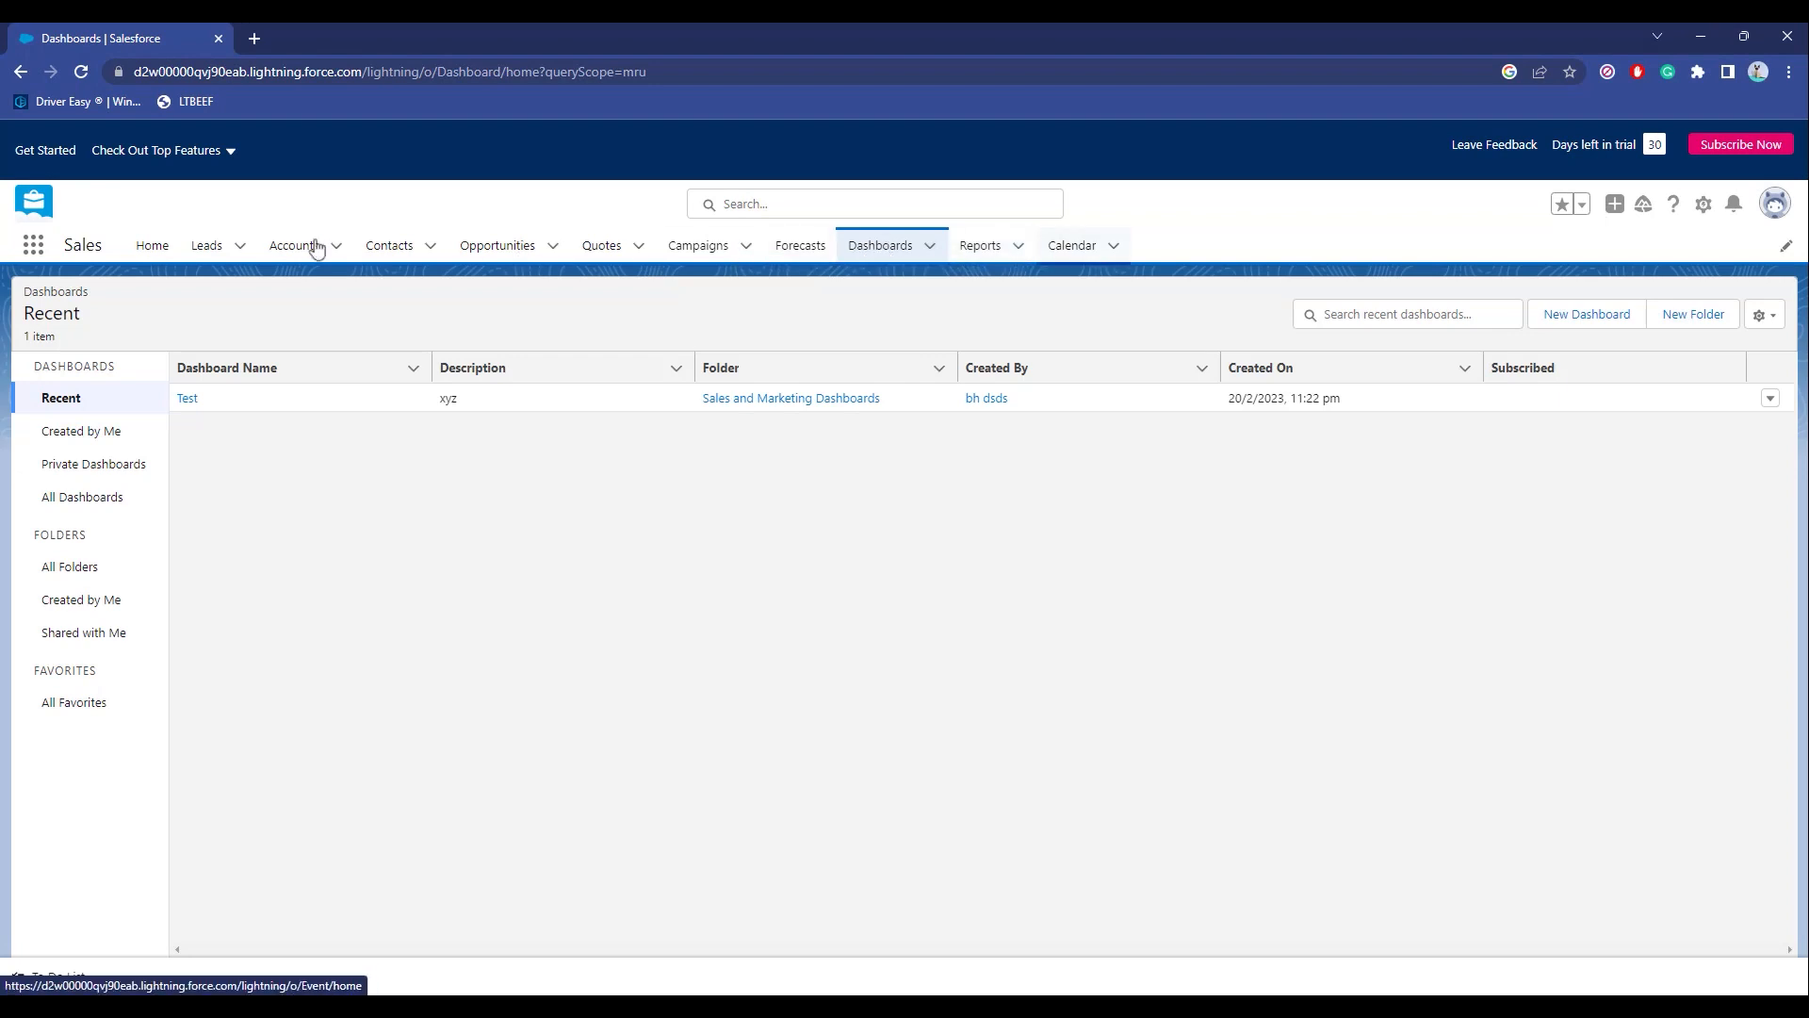
{"action": "left_click", "coordinate": [36, 245]}
{"action": "type", "text": "da"}
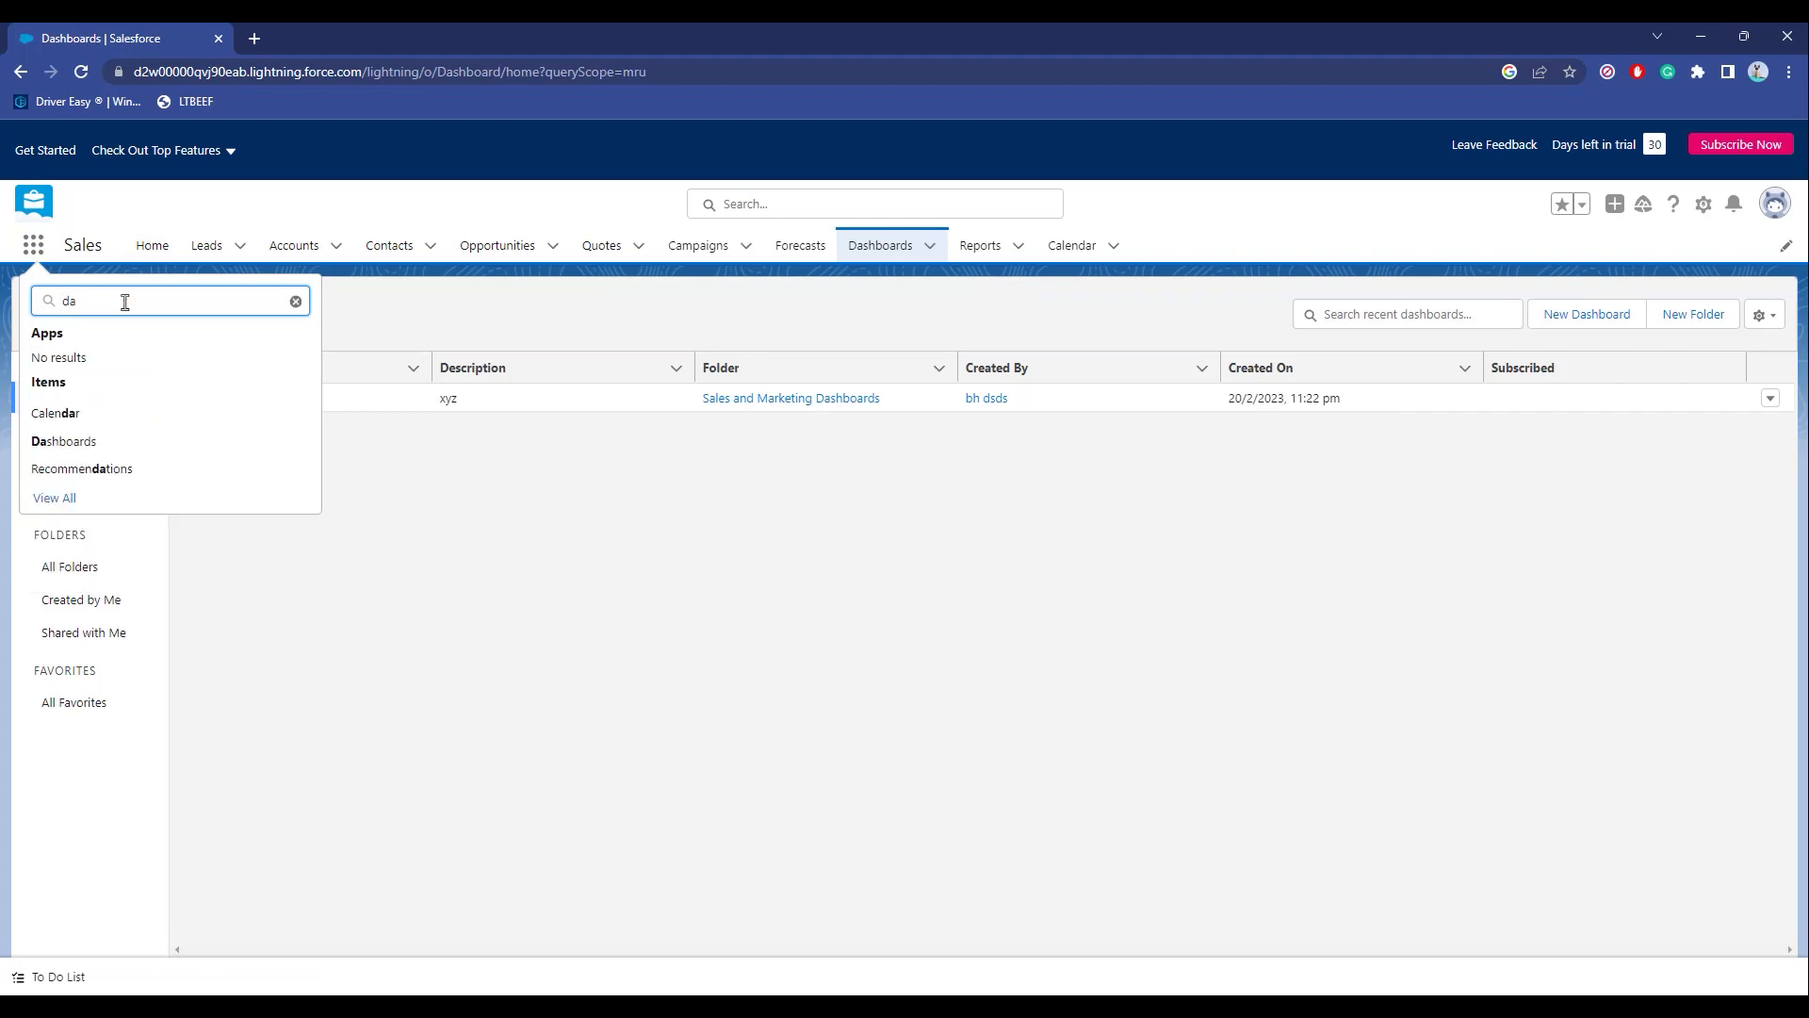
{"action": "type", "text": "s"}
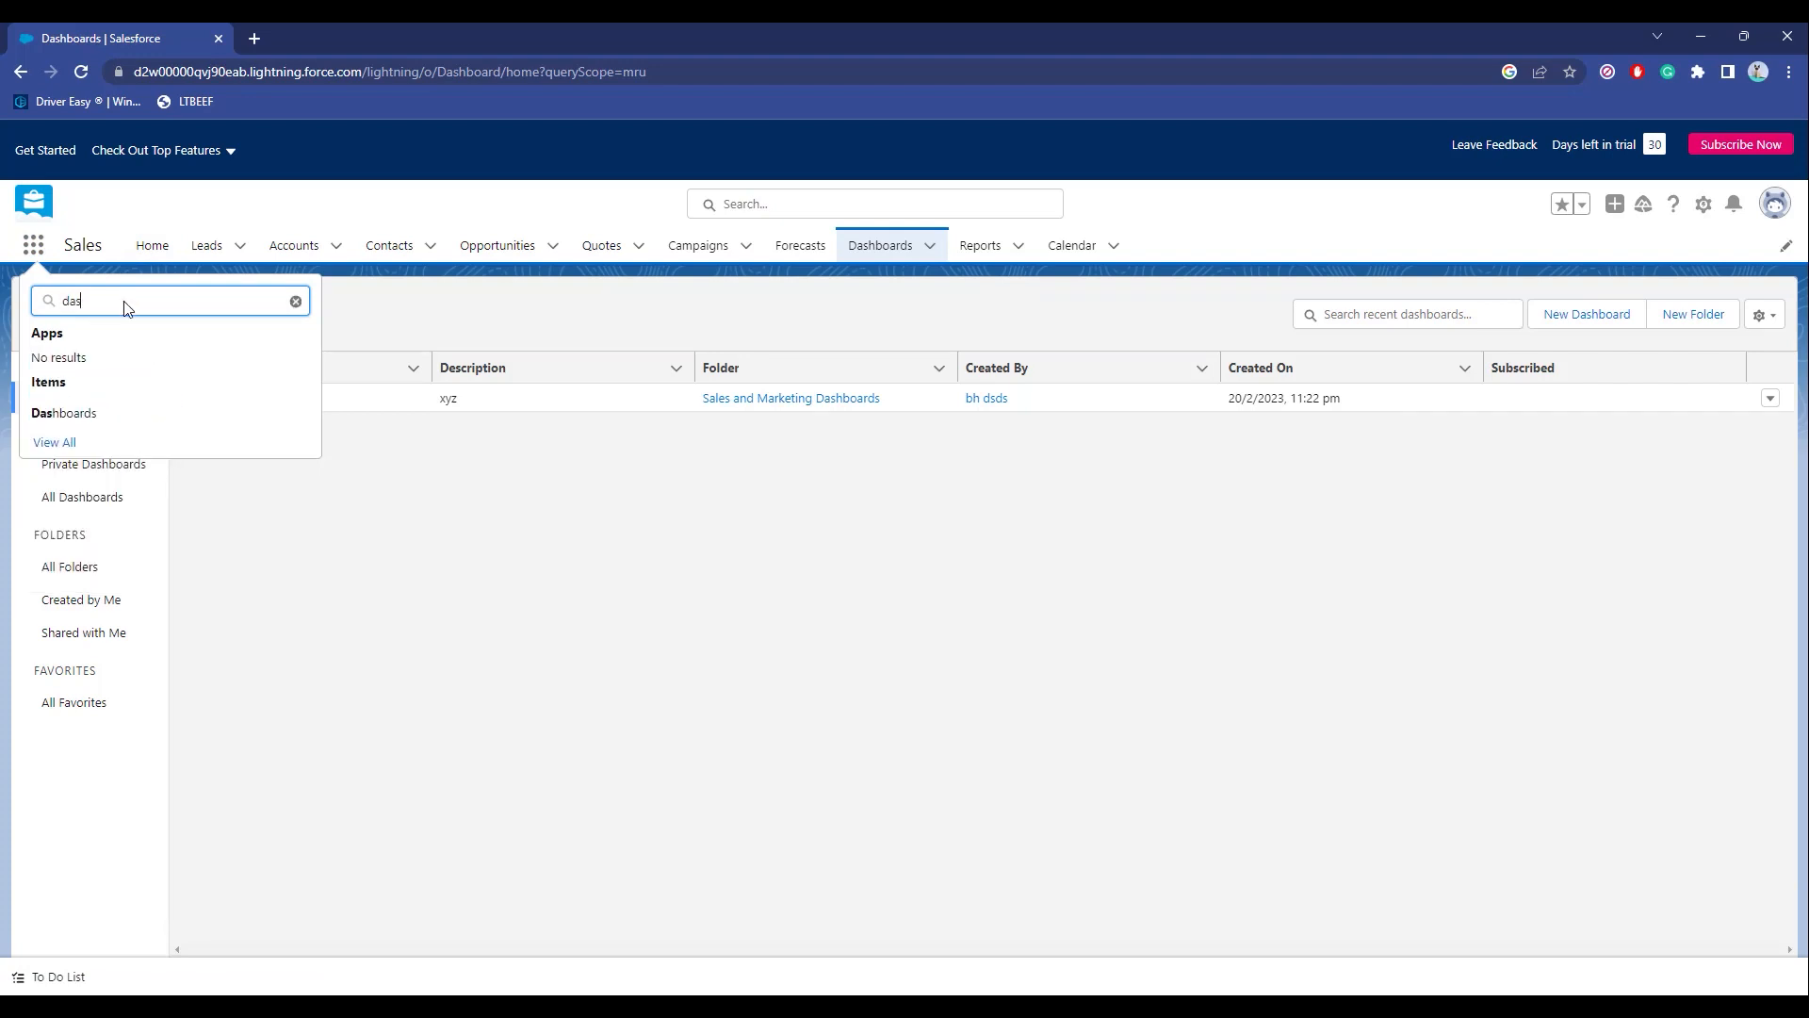
{"action": "left_click", "coordinate": [70, 420]}
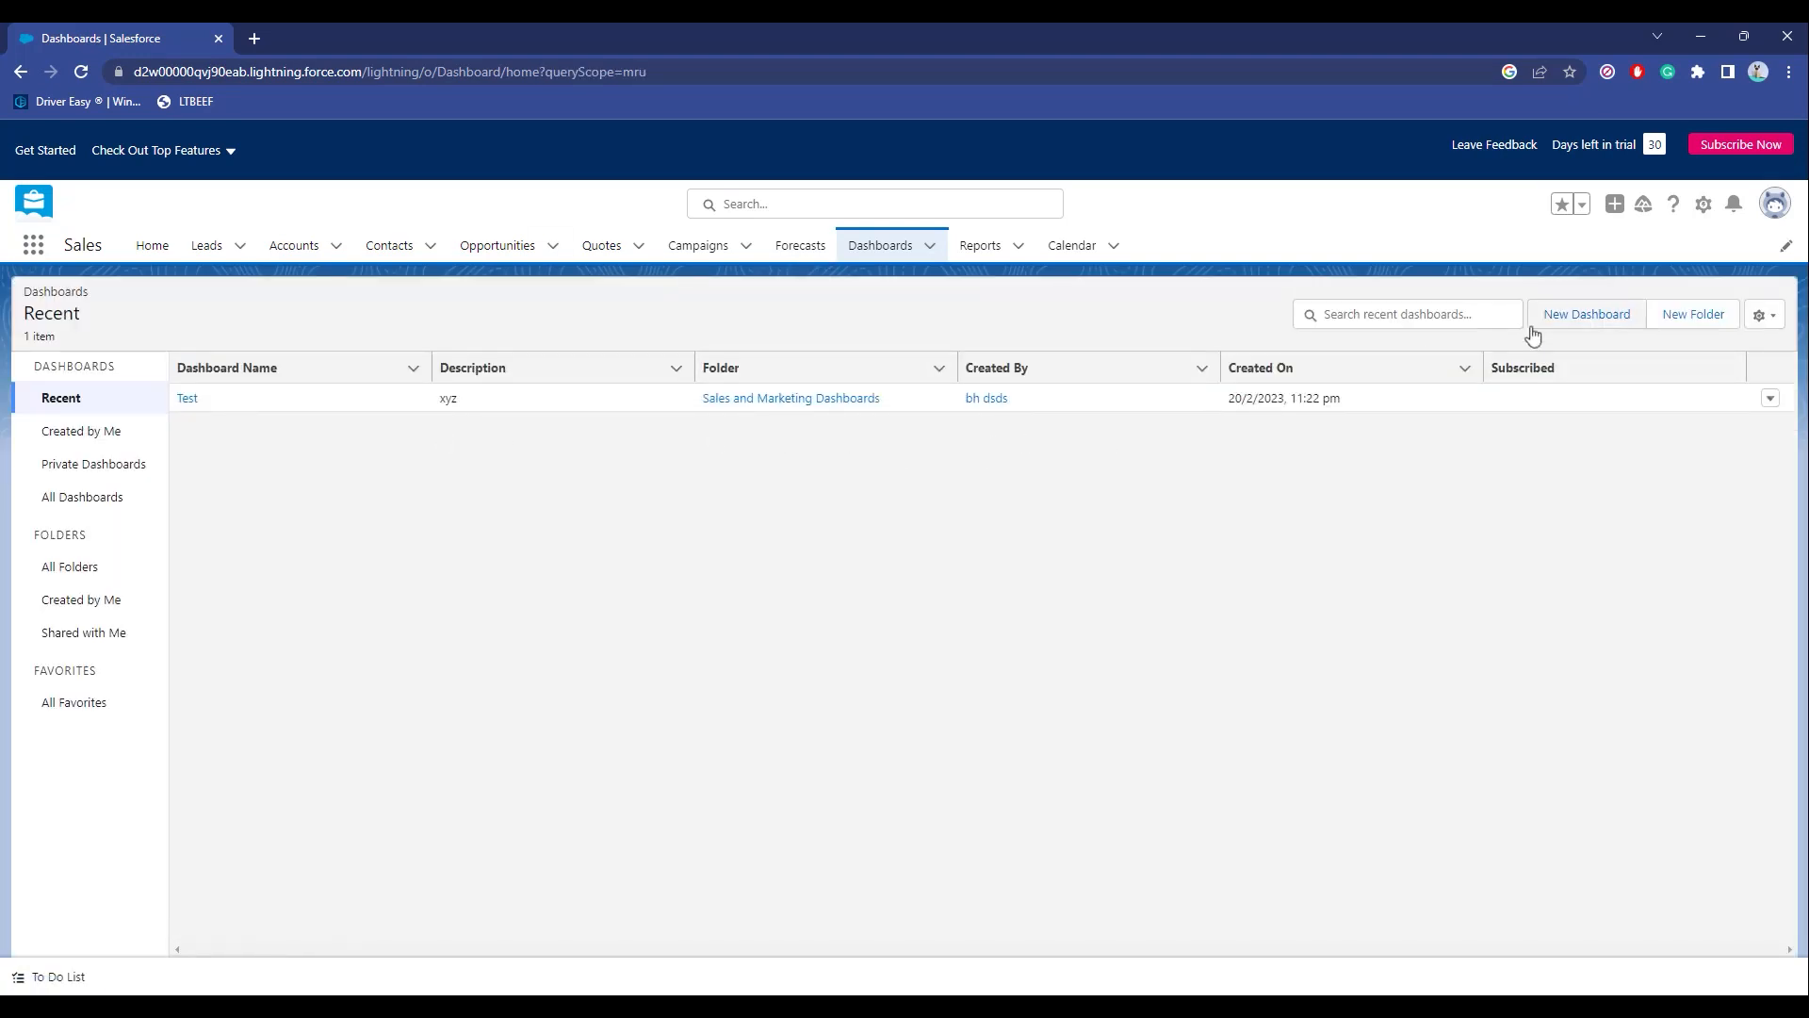
Start a new dashboard and name it "ES: Open Opportunities".
{"action": "left_click", "coordinate": [1607, 320]}
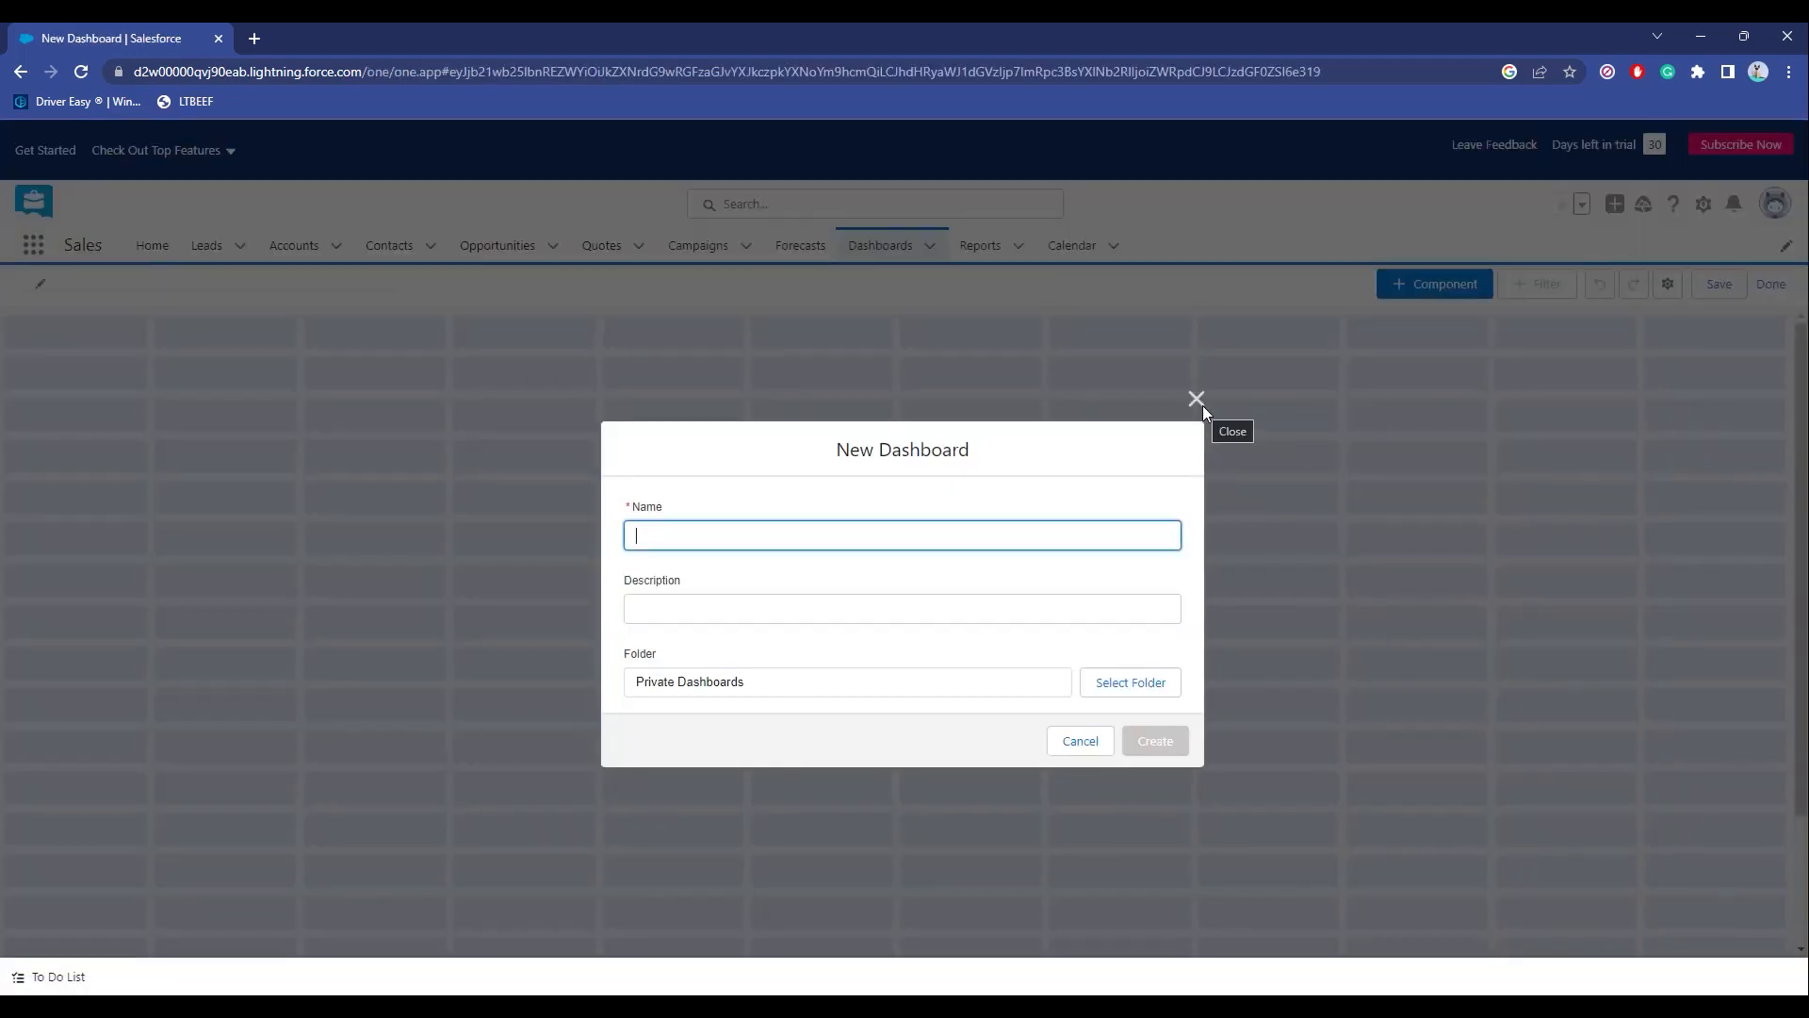
{"action": "left_click", "coordinate": [790, 522]}
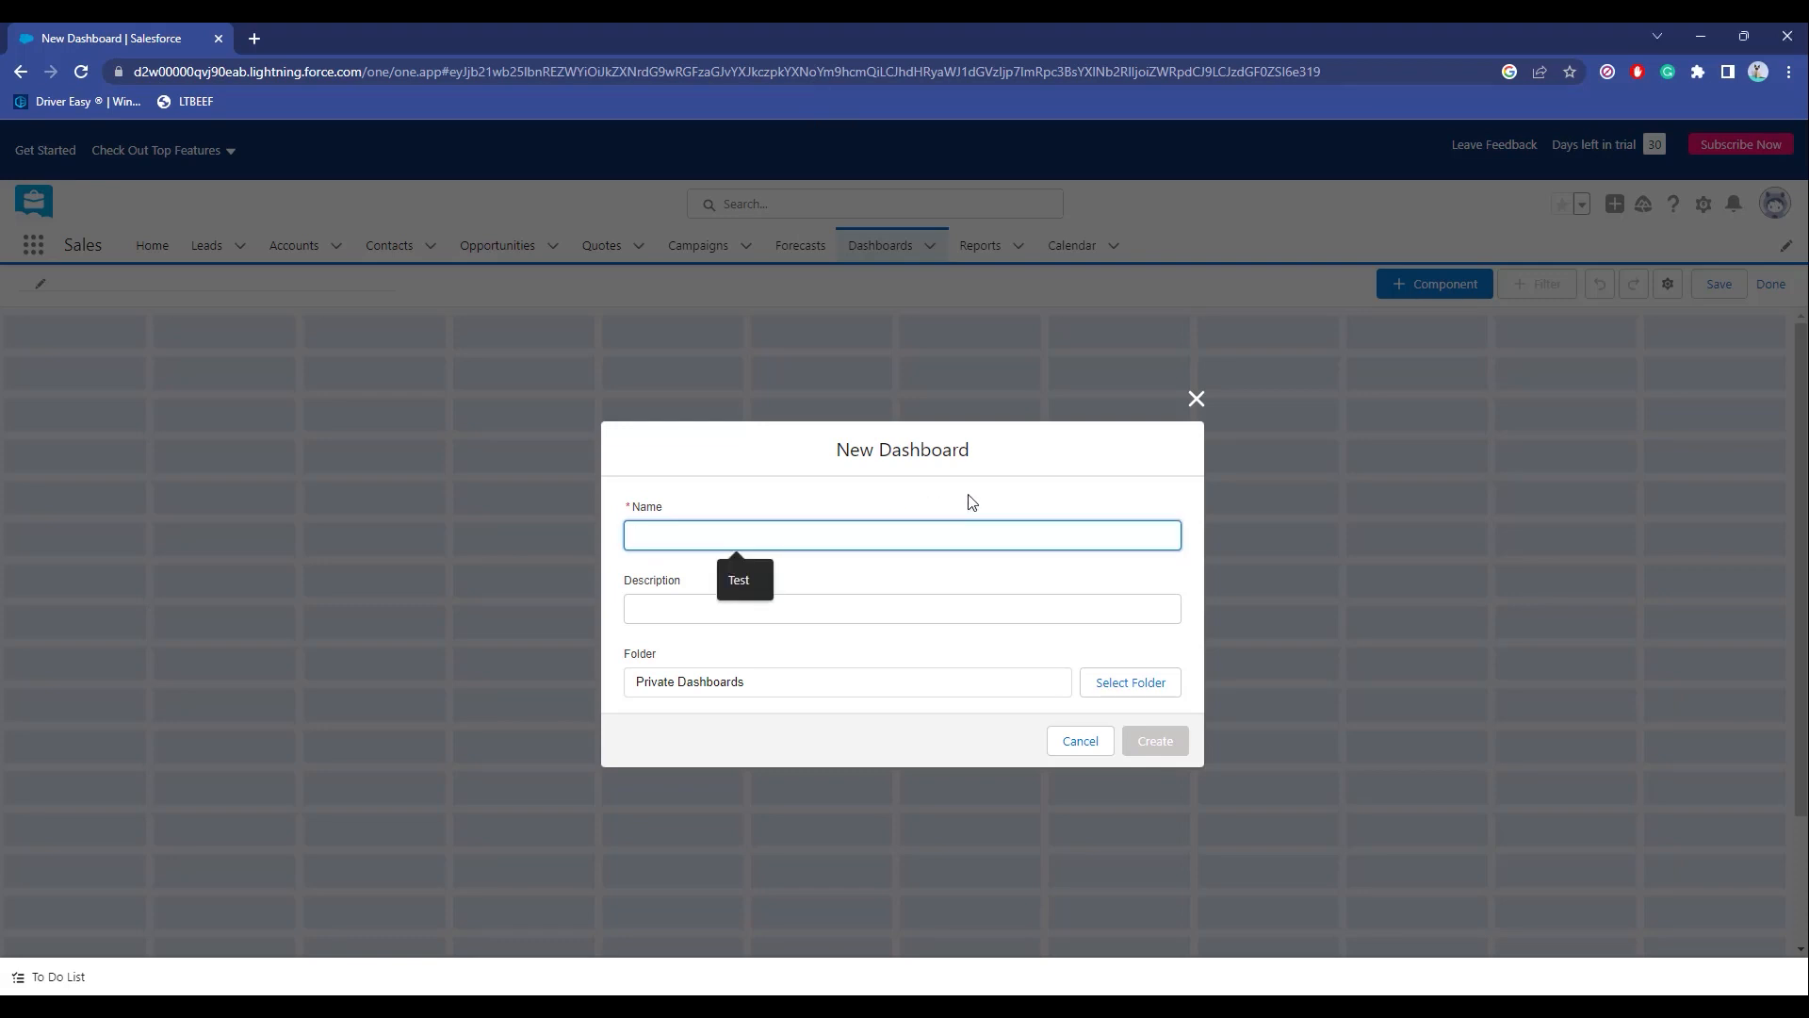
{"action": "type", "text": "ES: Open Opportunities"}
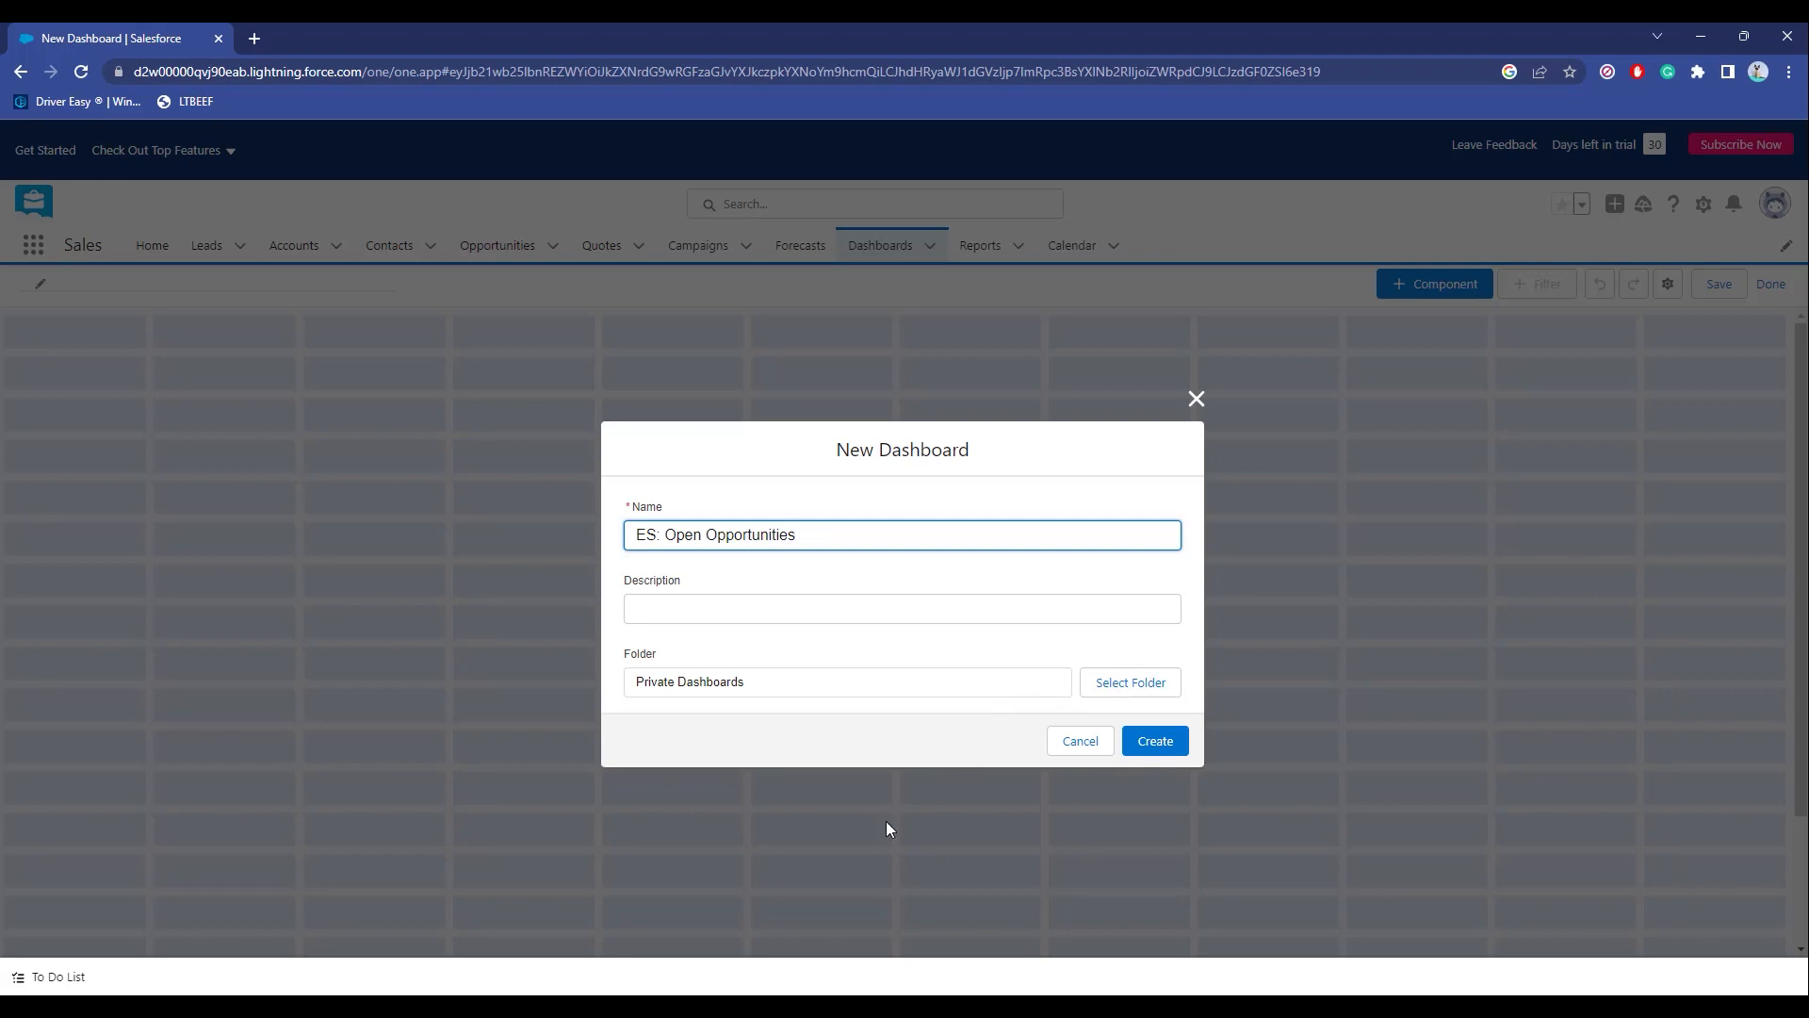
Browse all folders available for storing the new dashboard without choosing a different one.
{"action": "left_click", "coordinate": [1149, 695]}
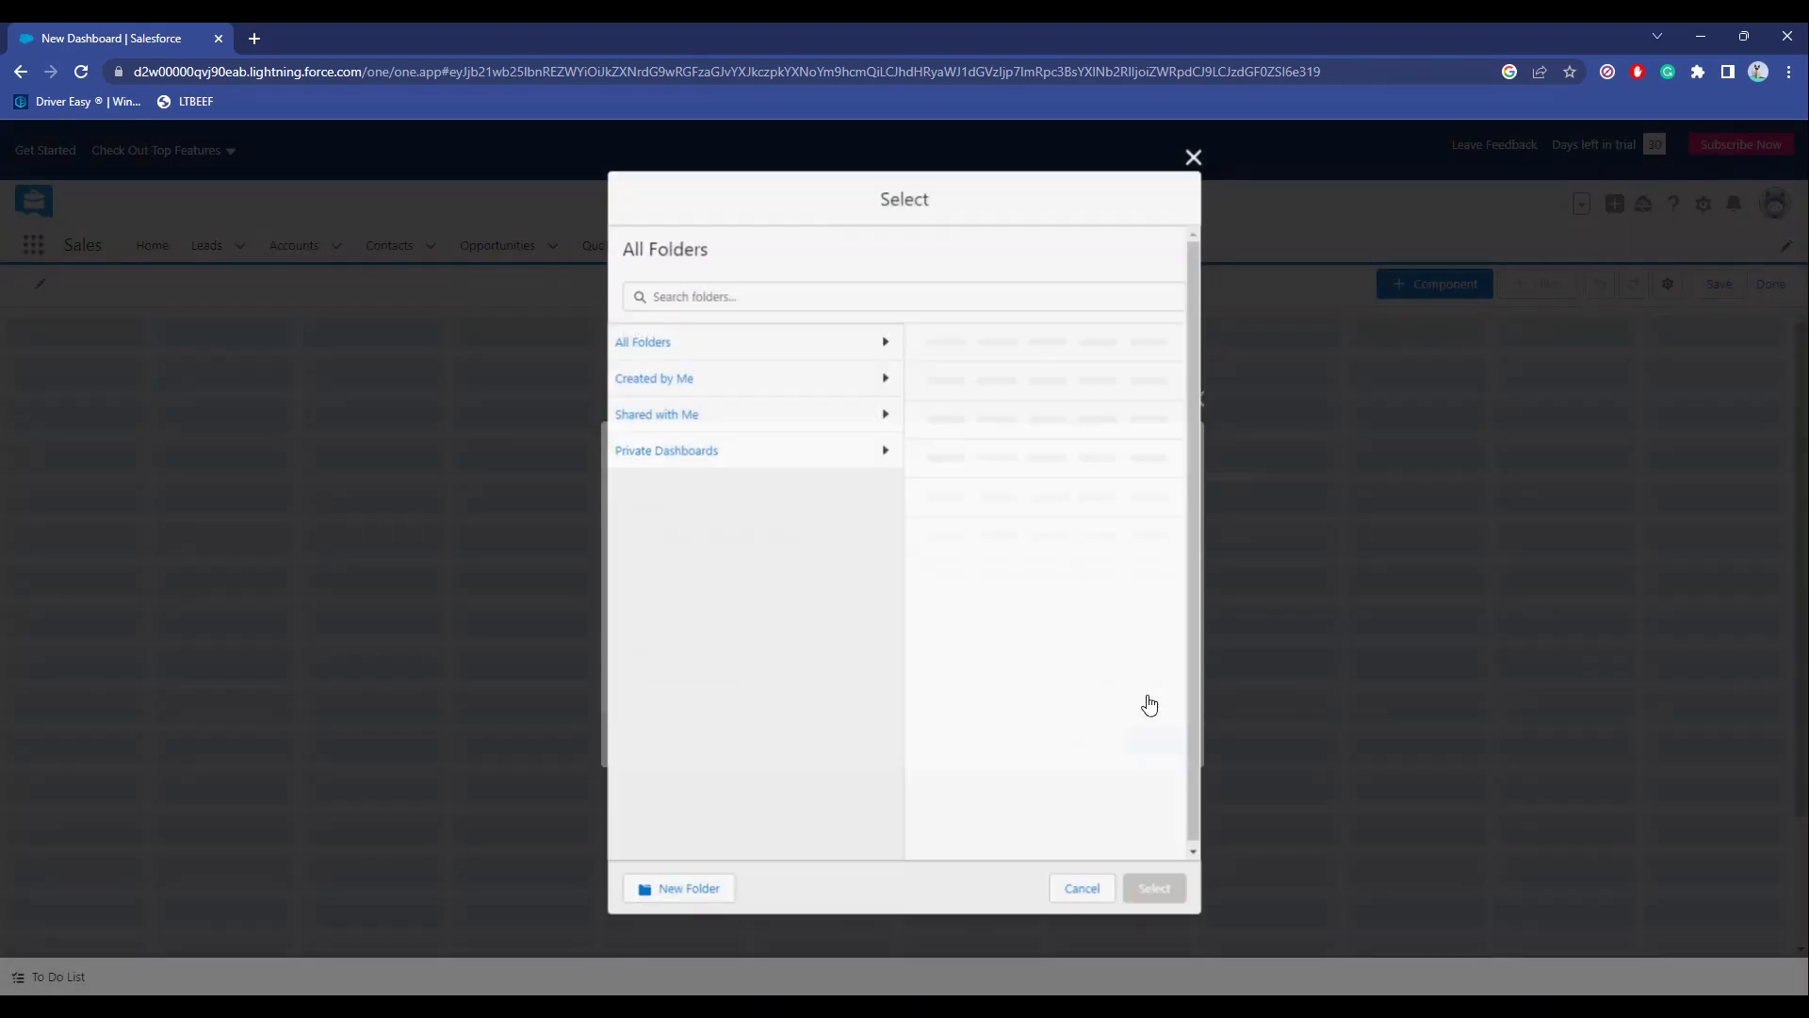
{"action": "left_click", "coordinate": [666, 348]}
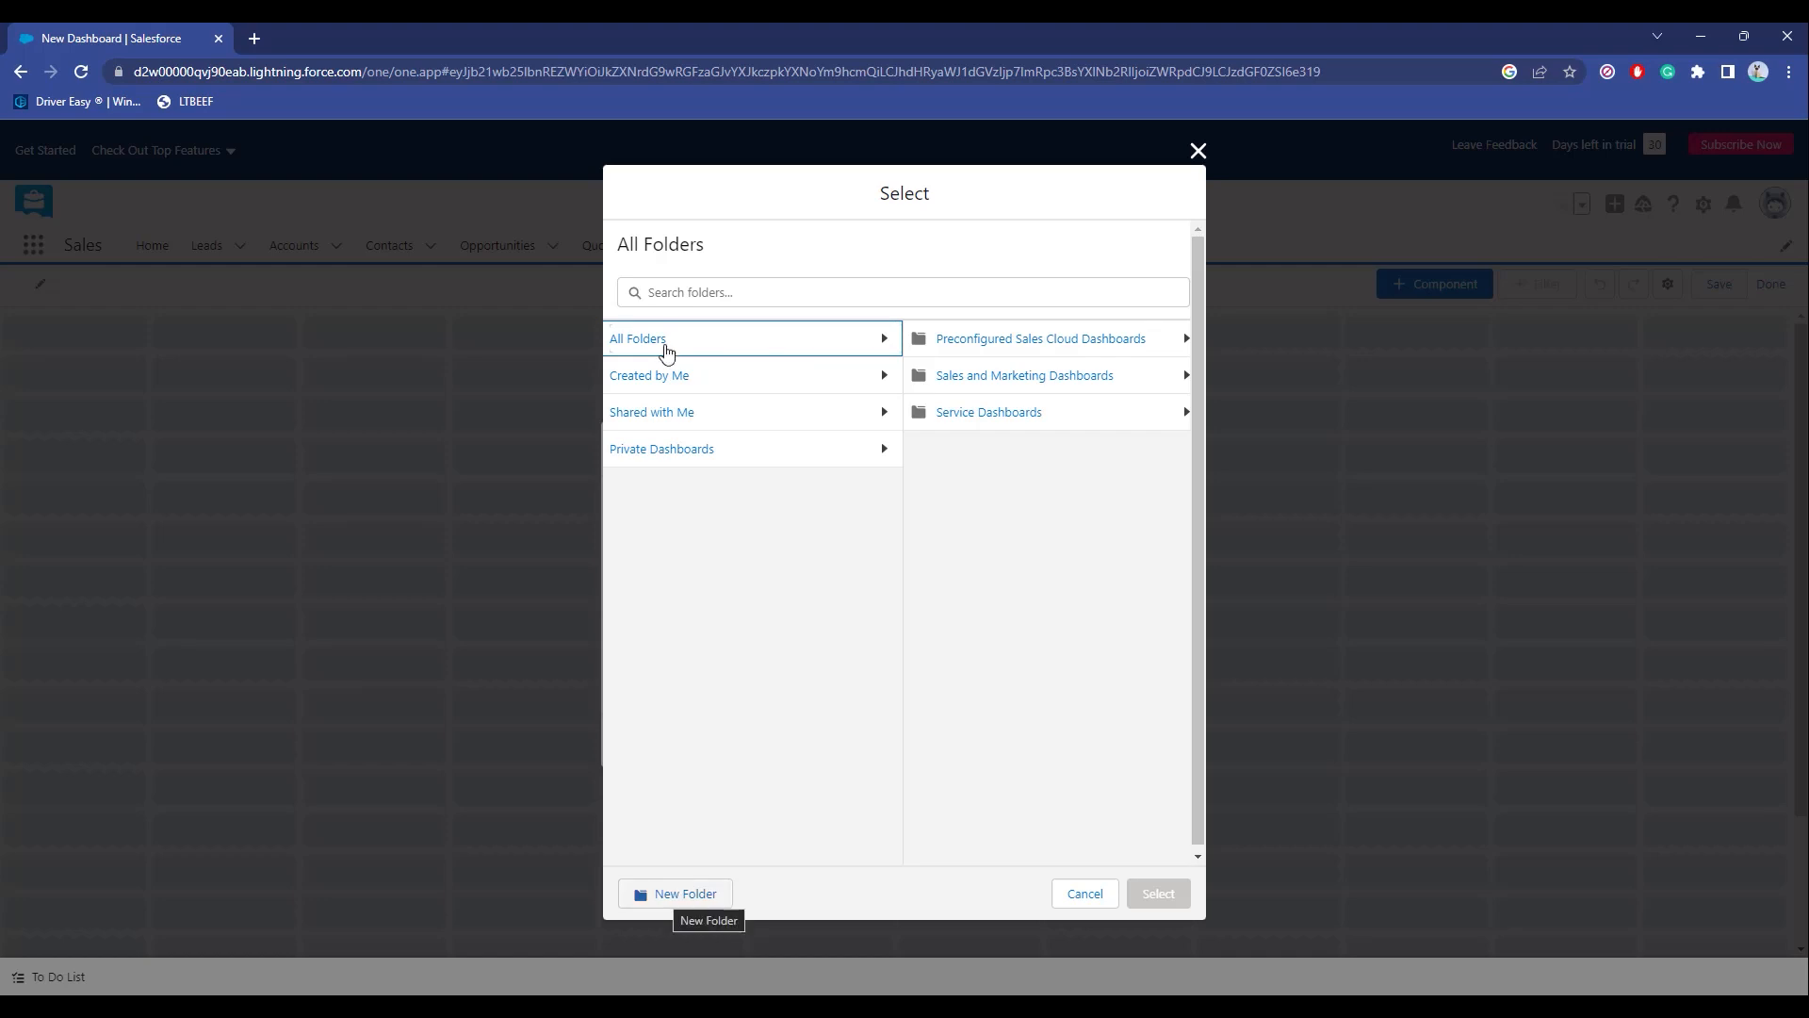
{"action": "left_click", "coordinate": [1198, 153]}
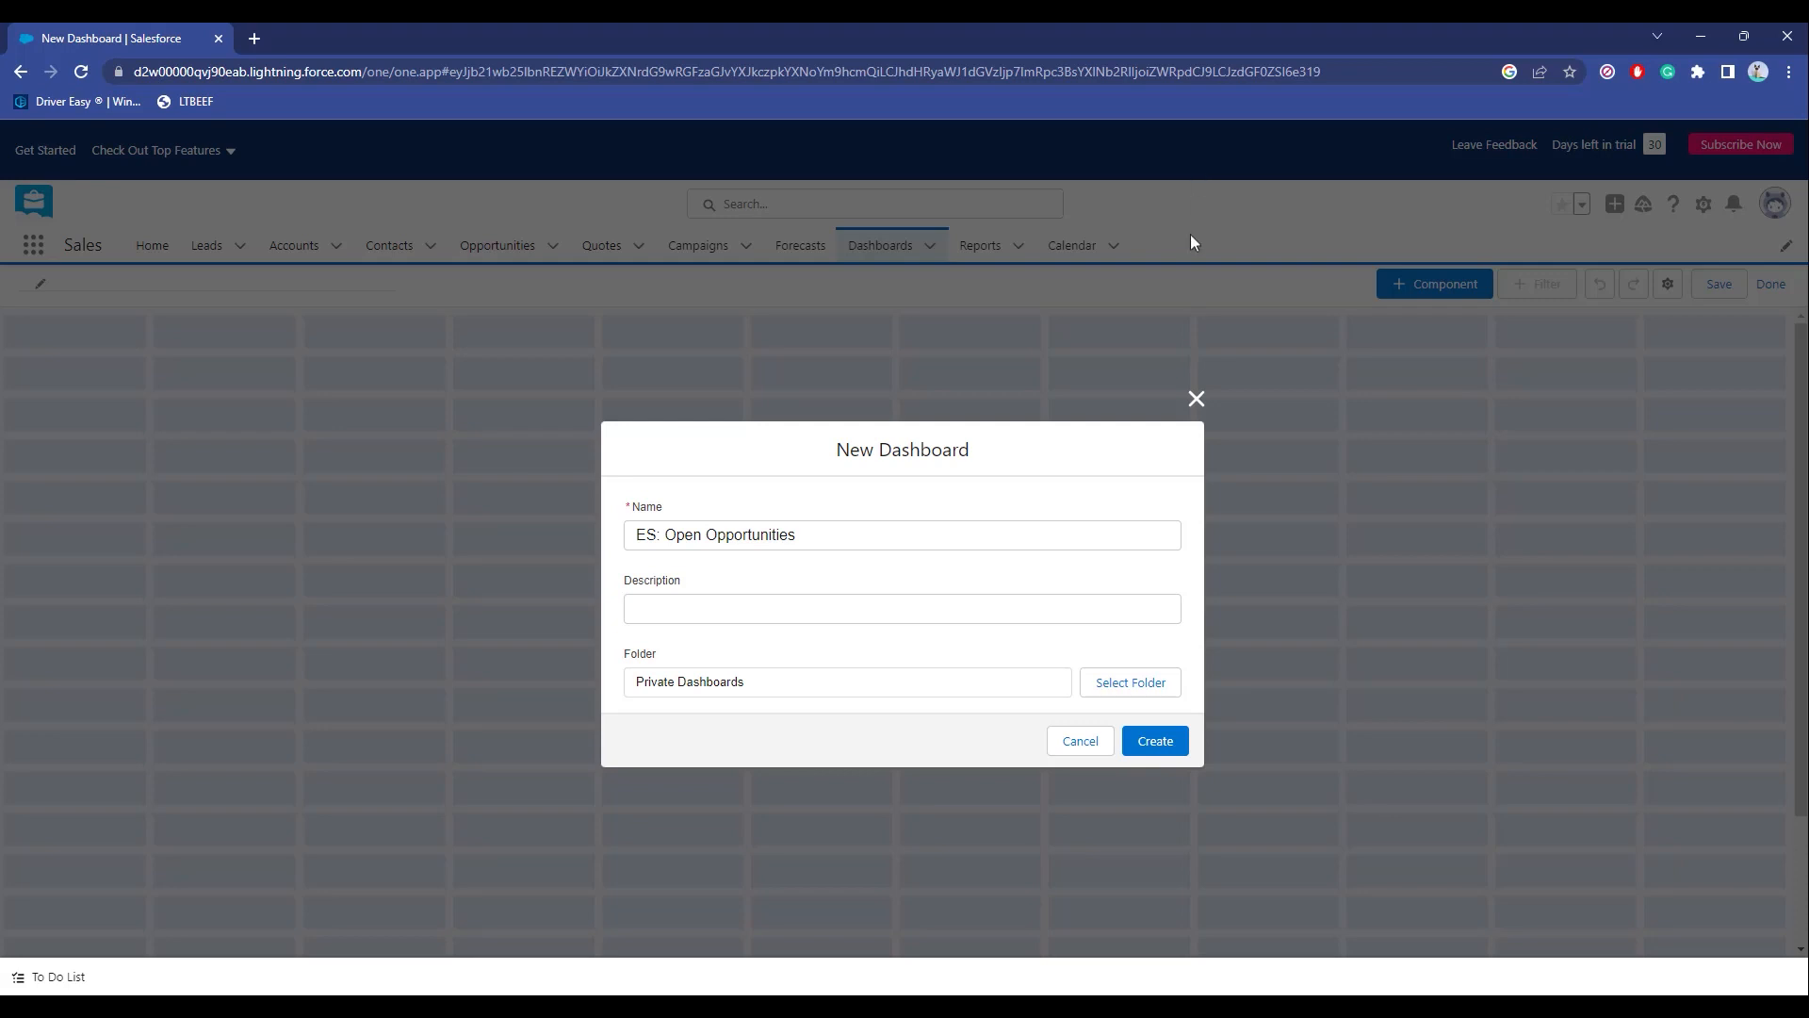
Create the dashboard and start adding a component based on the ES: Open Opportunities report.
{"action": "left_click", "coordinate": [1137, 743]}
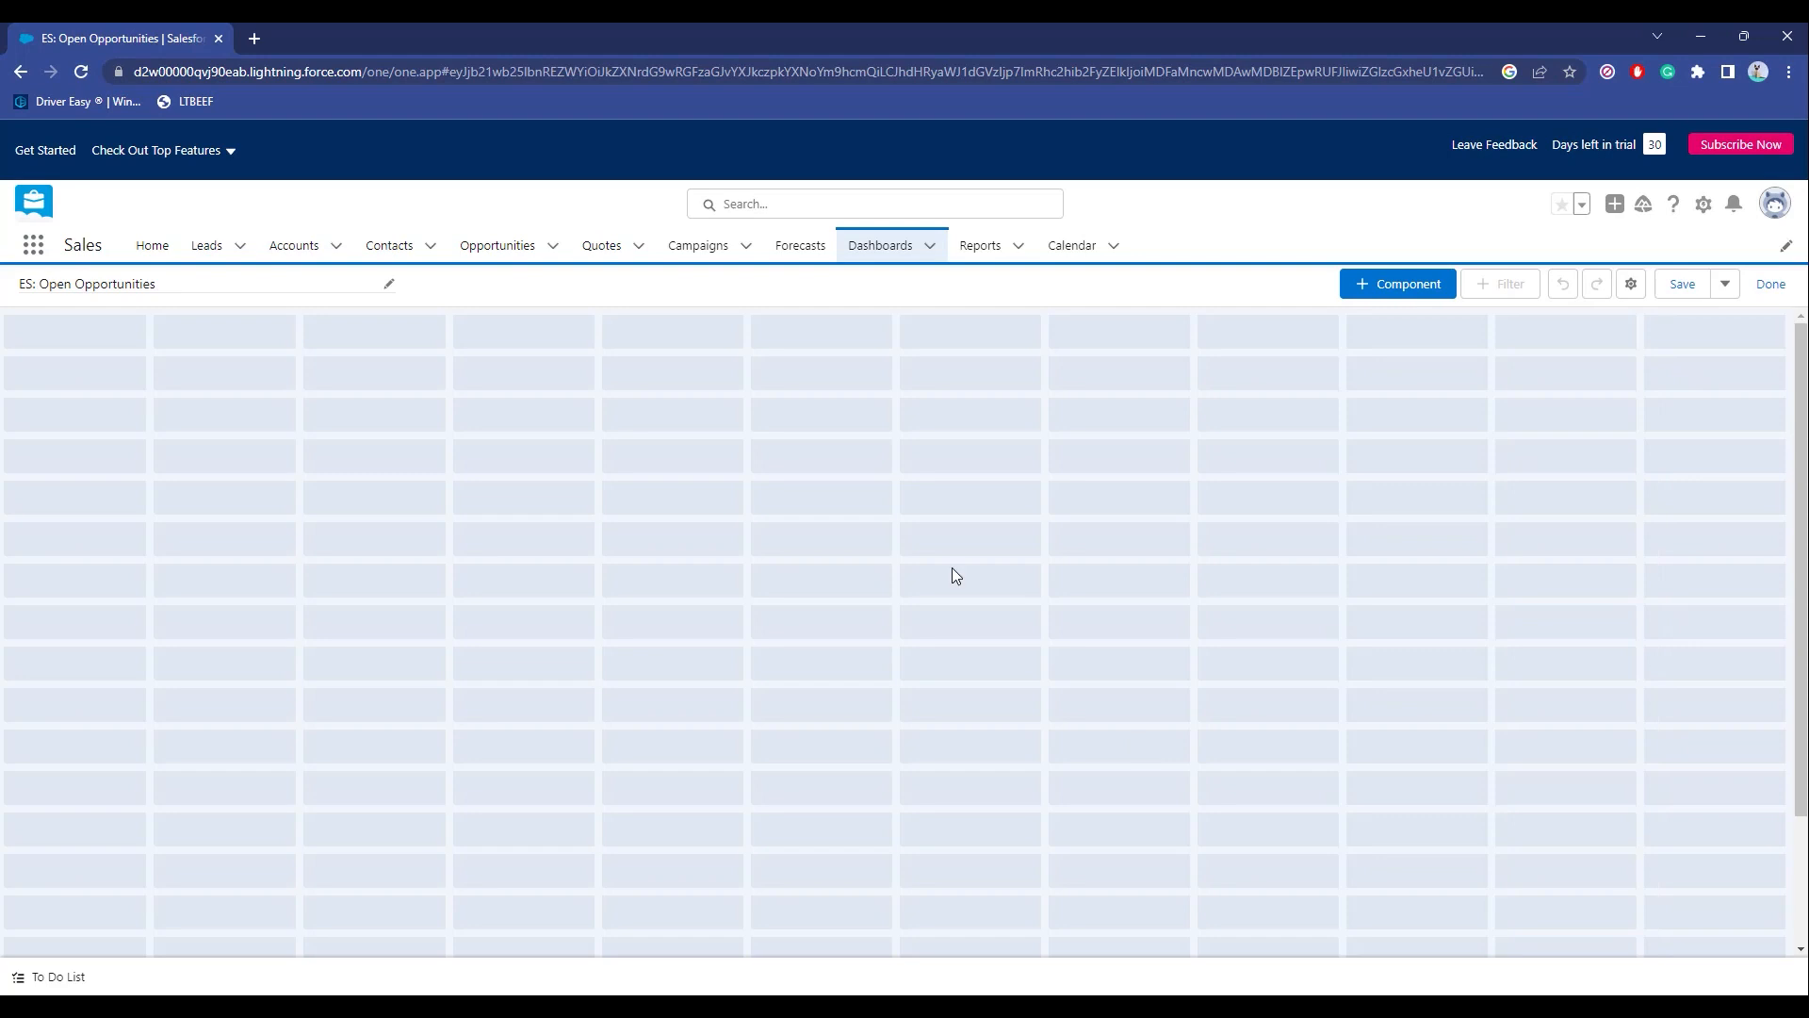
{"action": "left_click", "coordinate": [1372, 287]}
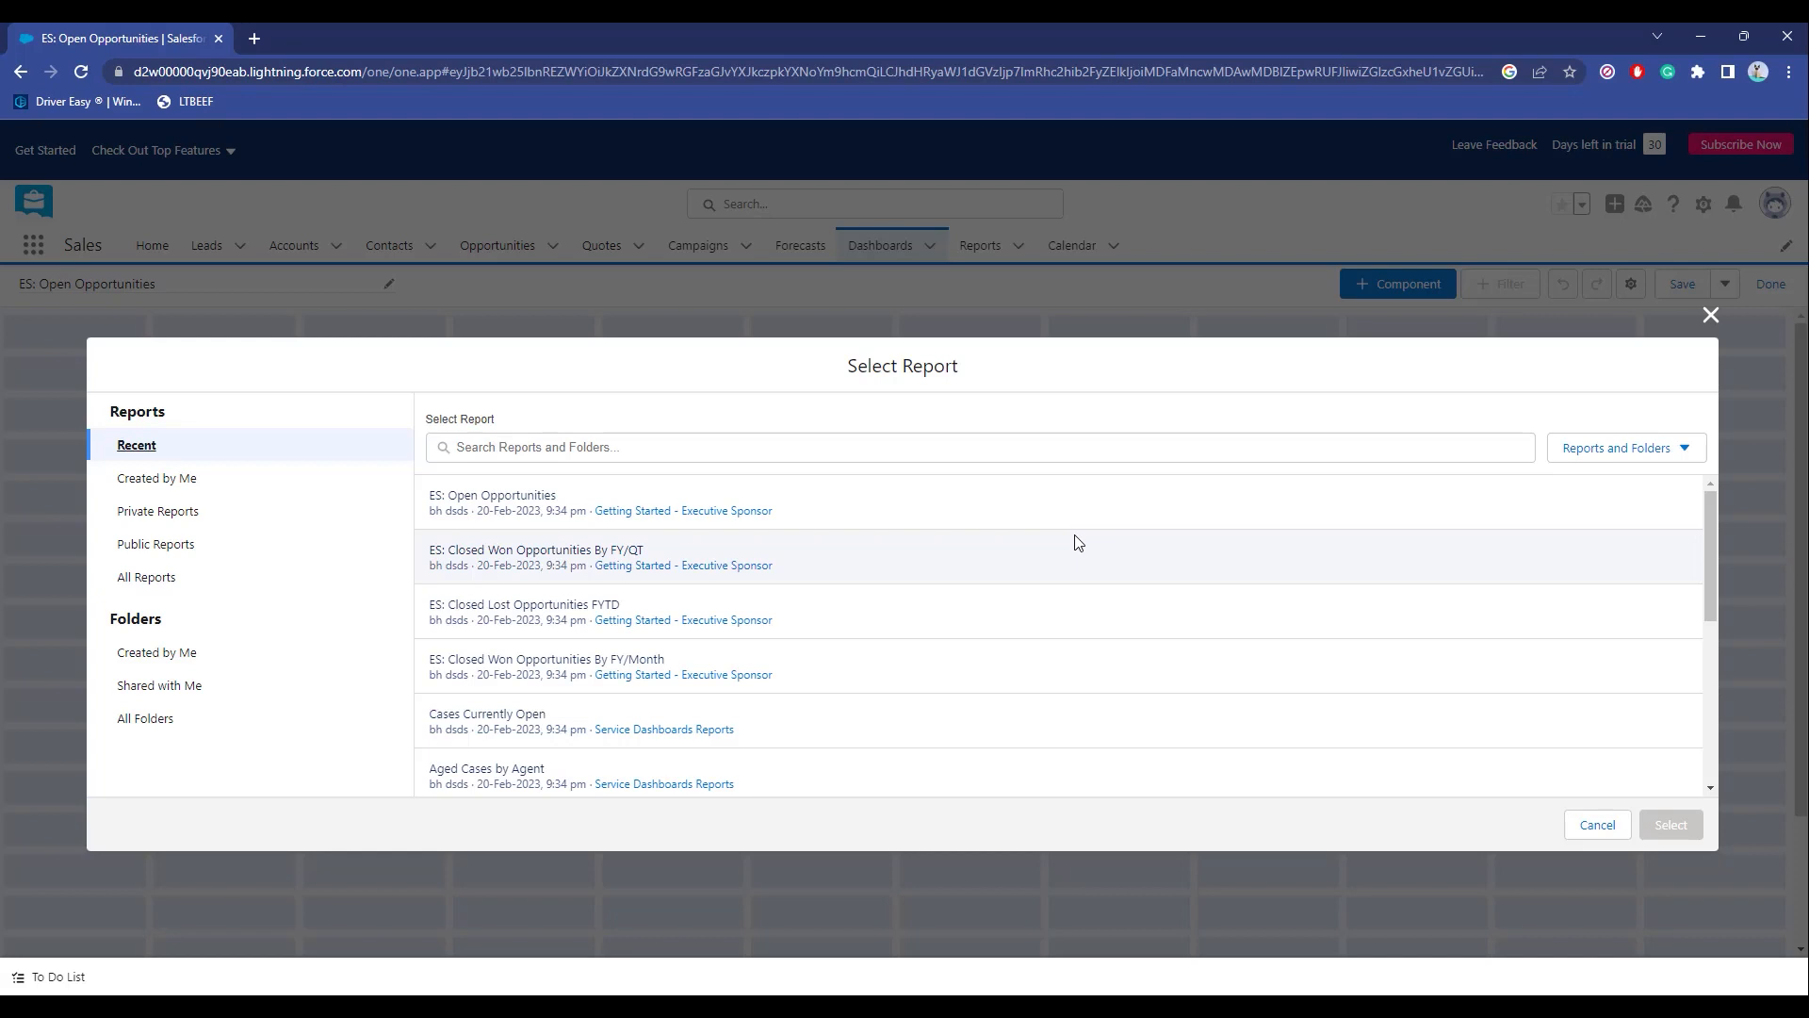
{"action": "left_click", "coordinate": [760, 493]}
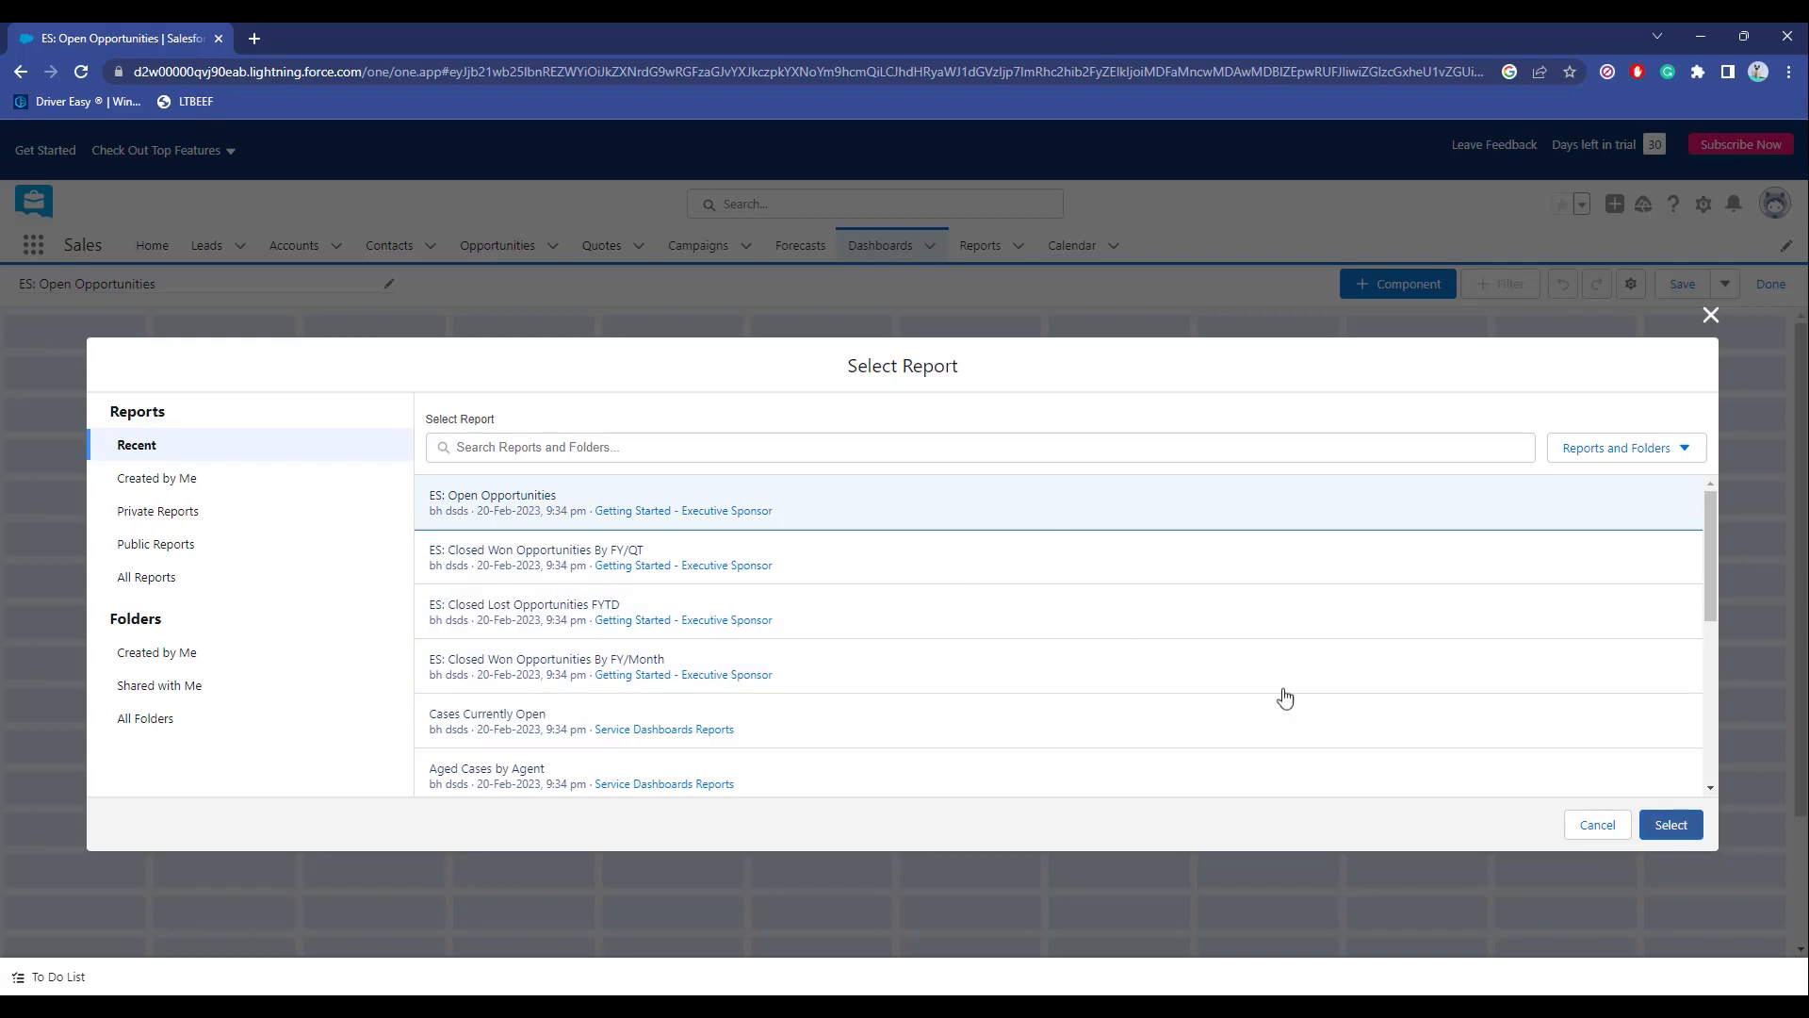
{"action": "left_click", "coordinate": [1666, 829]}
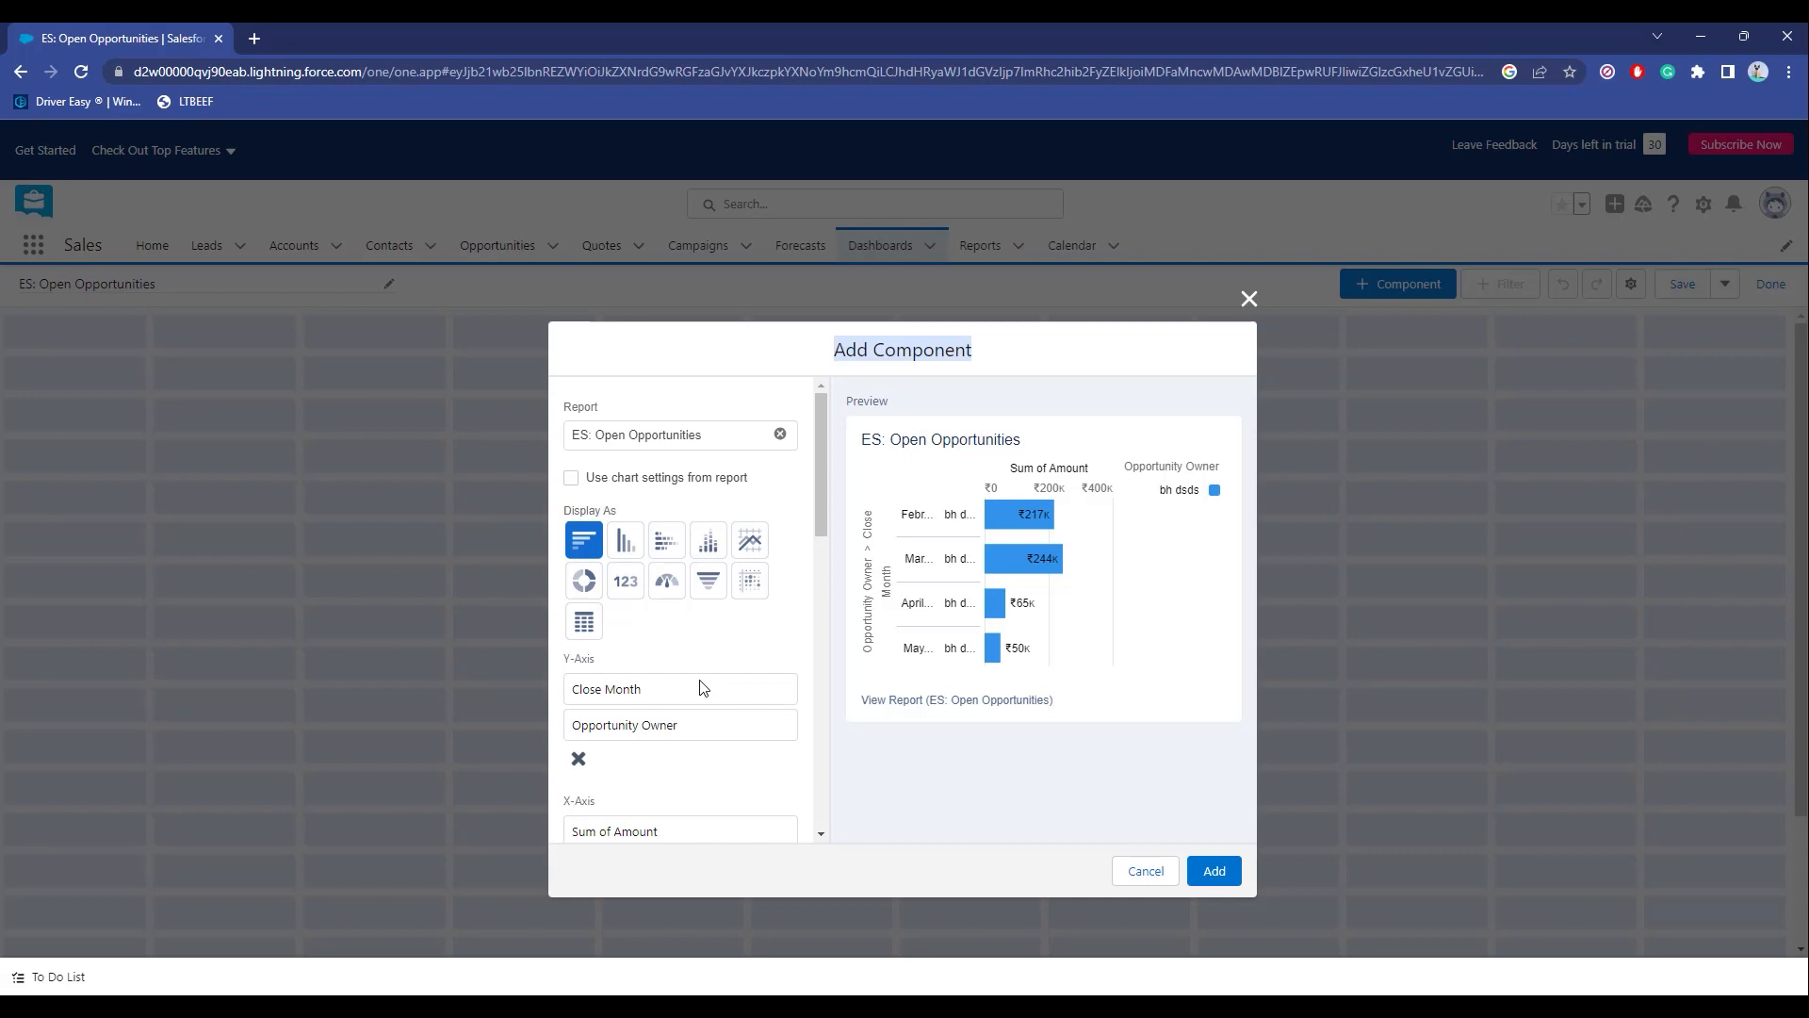
Preview the component as vertical bar, horizontal bar, funnel, donut, gauge and metric charts.
{"action": "left_click", "coordinate": [626, 542]}
{"action": "left_click", "coordinate": [593, 551]}
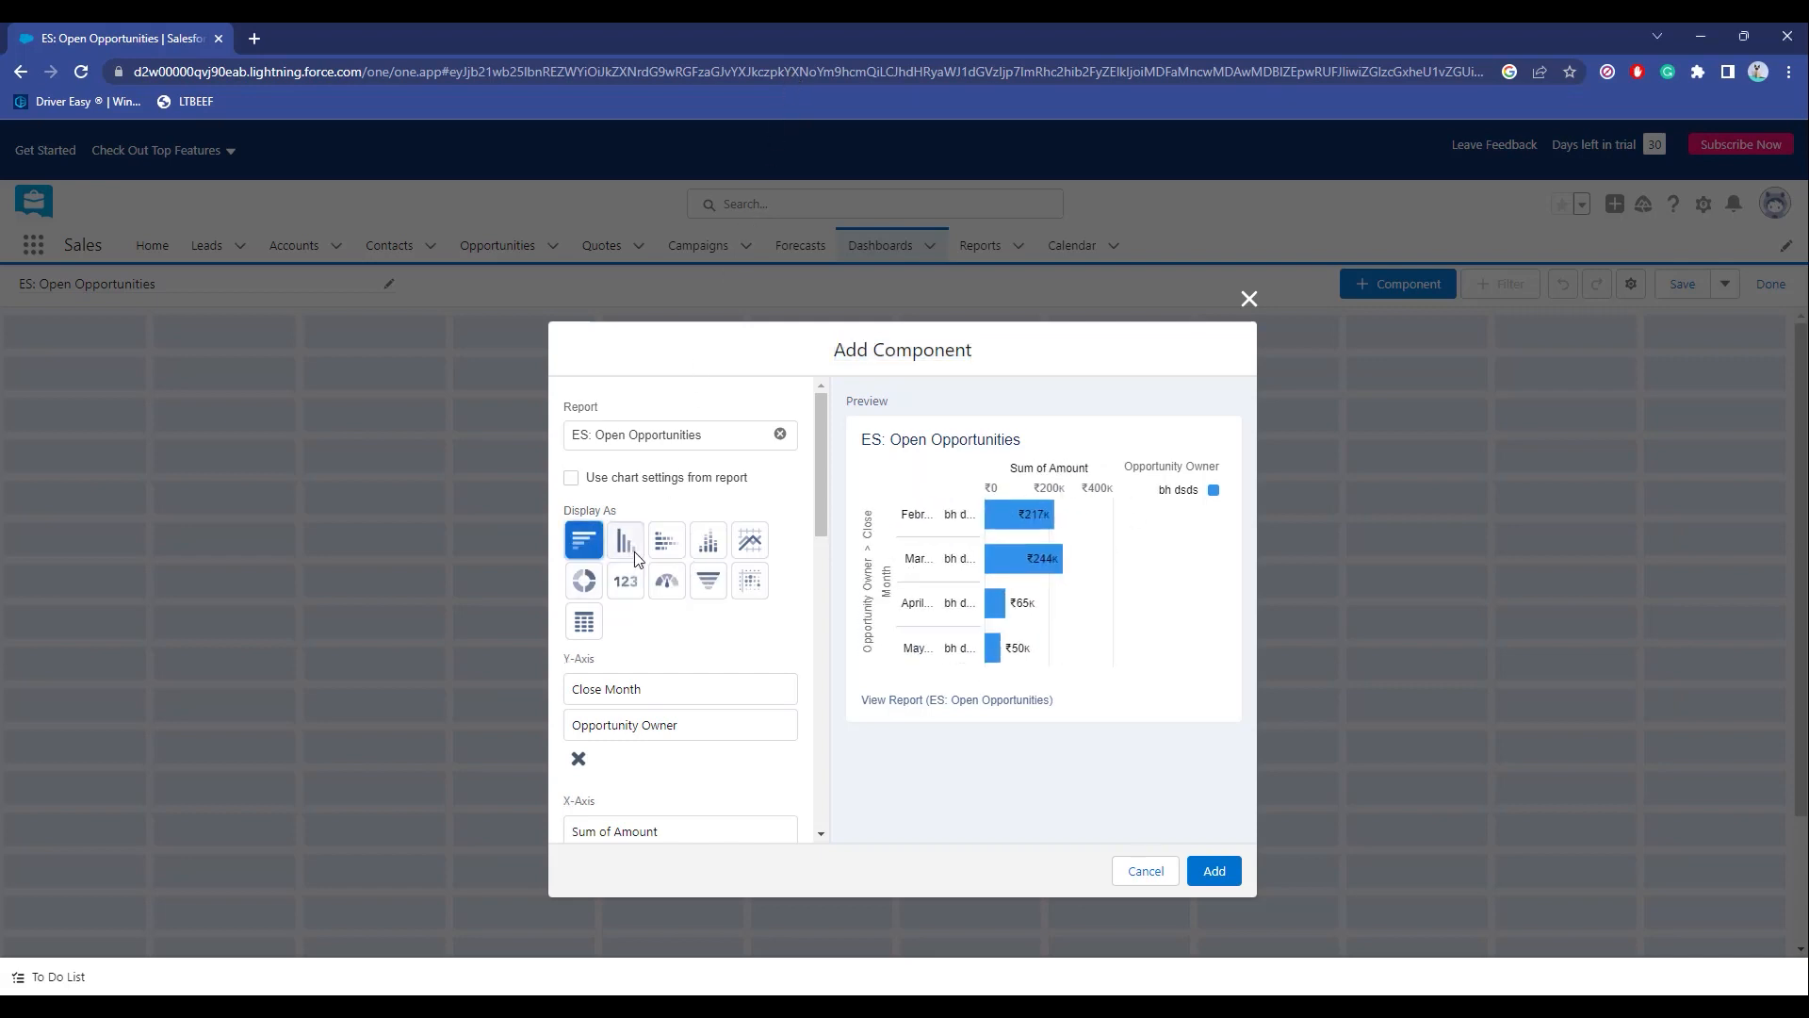
{"action": "left_click", "coordinate": [626, 542]}
{"action": "left_click", "coordinate": [710, 586]}
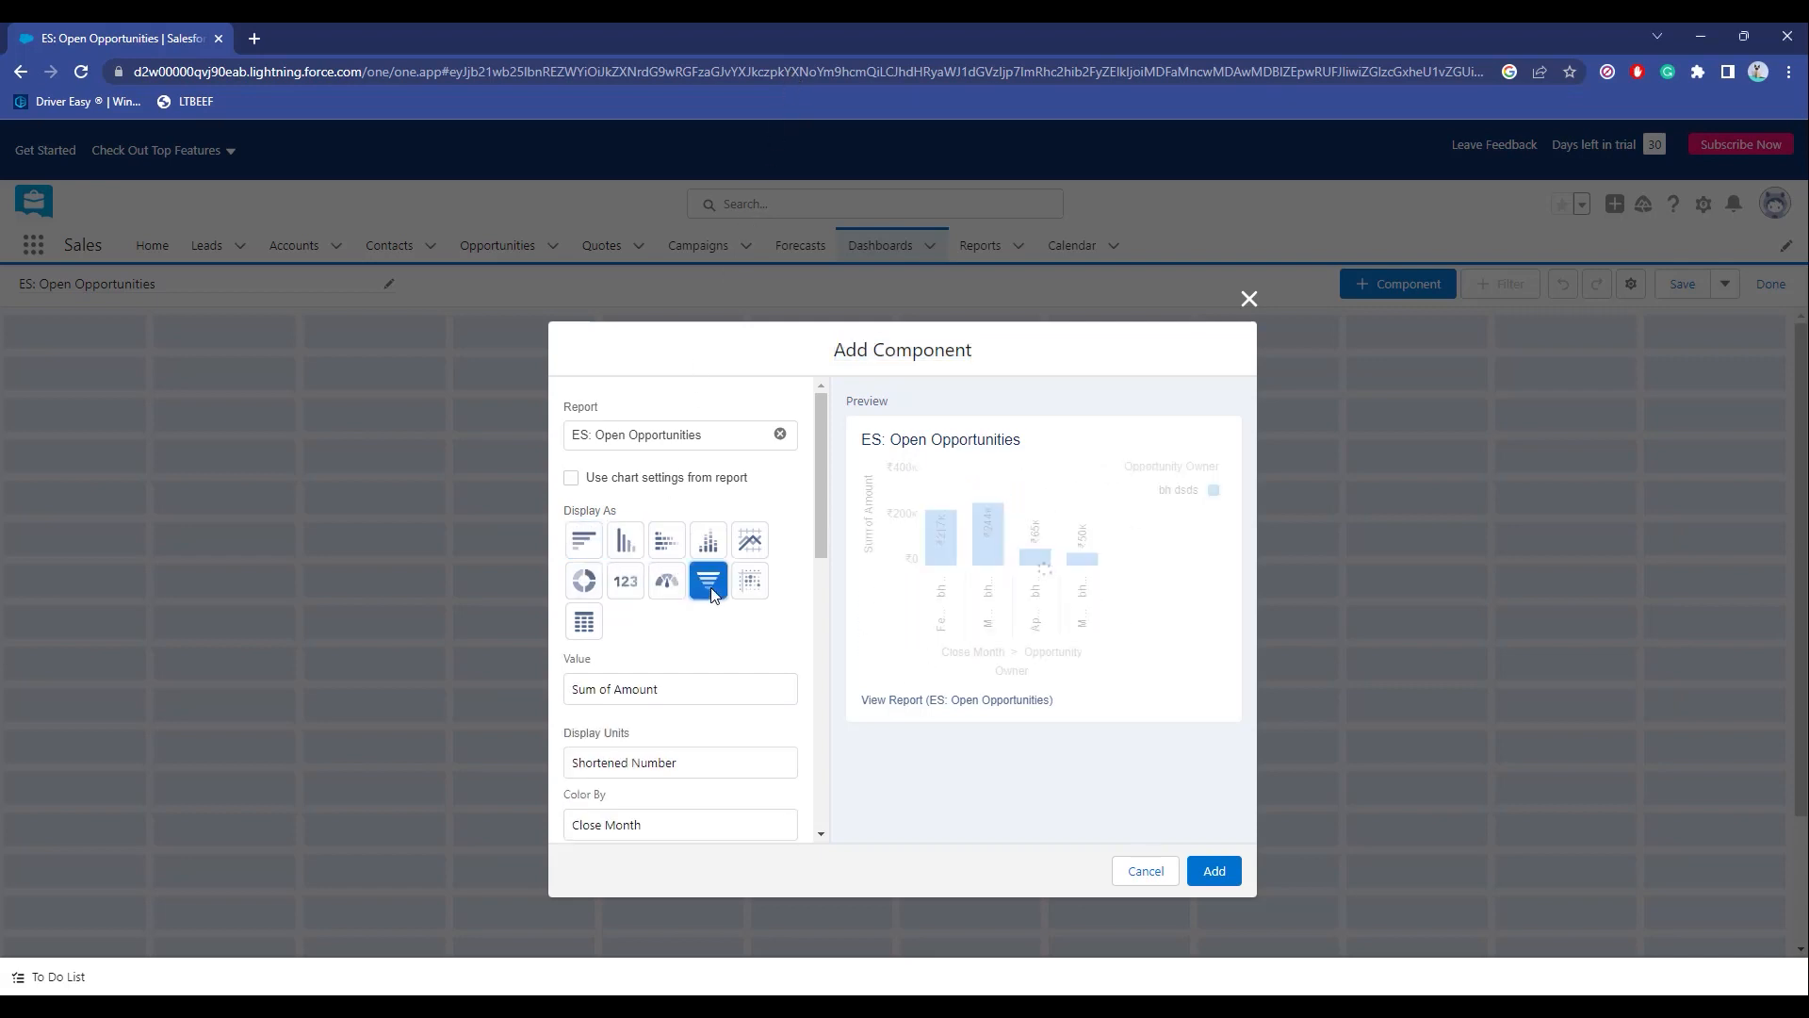
{"action": "left_click", "coordinate": [588, 587]}
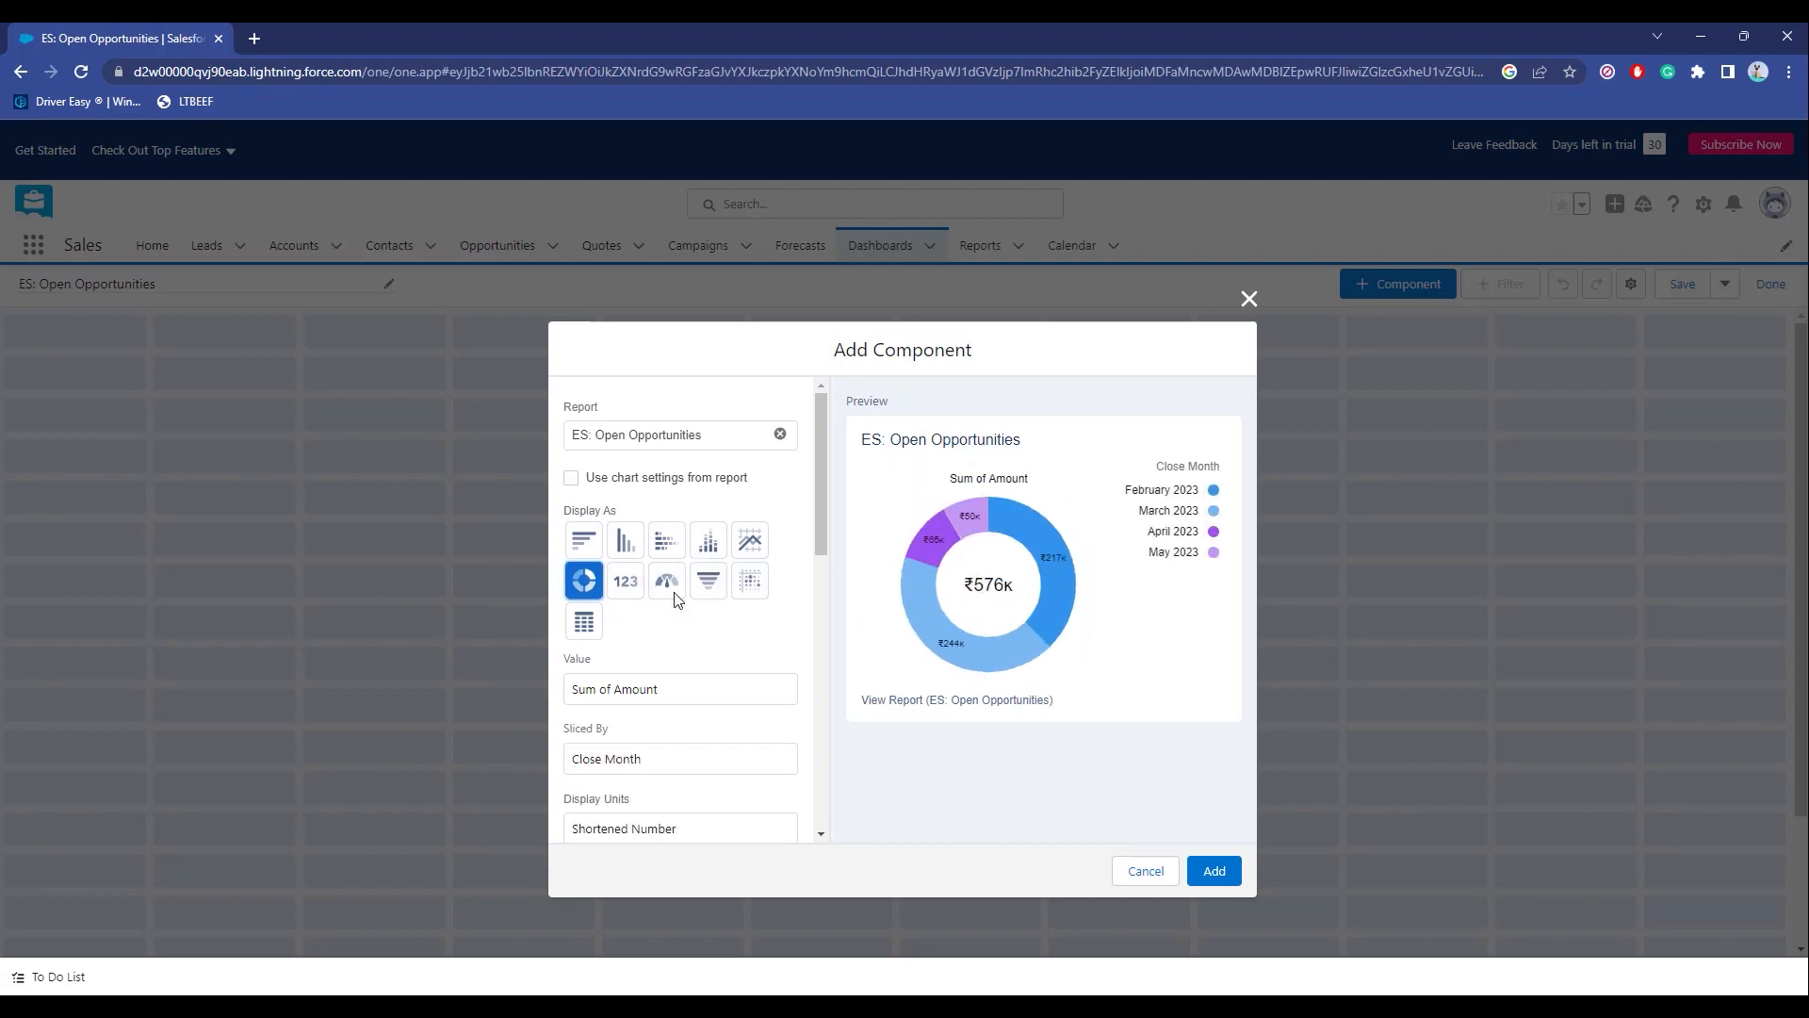
{"action": "left_click", "coordinate": [669, 586]}
{"action": "left_click", "coordinate": [622, 582]}
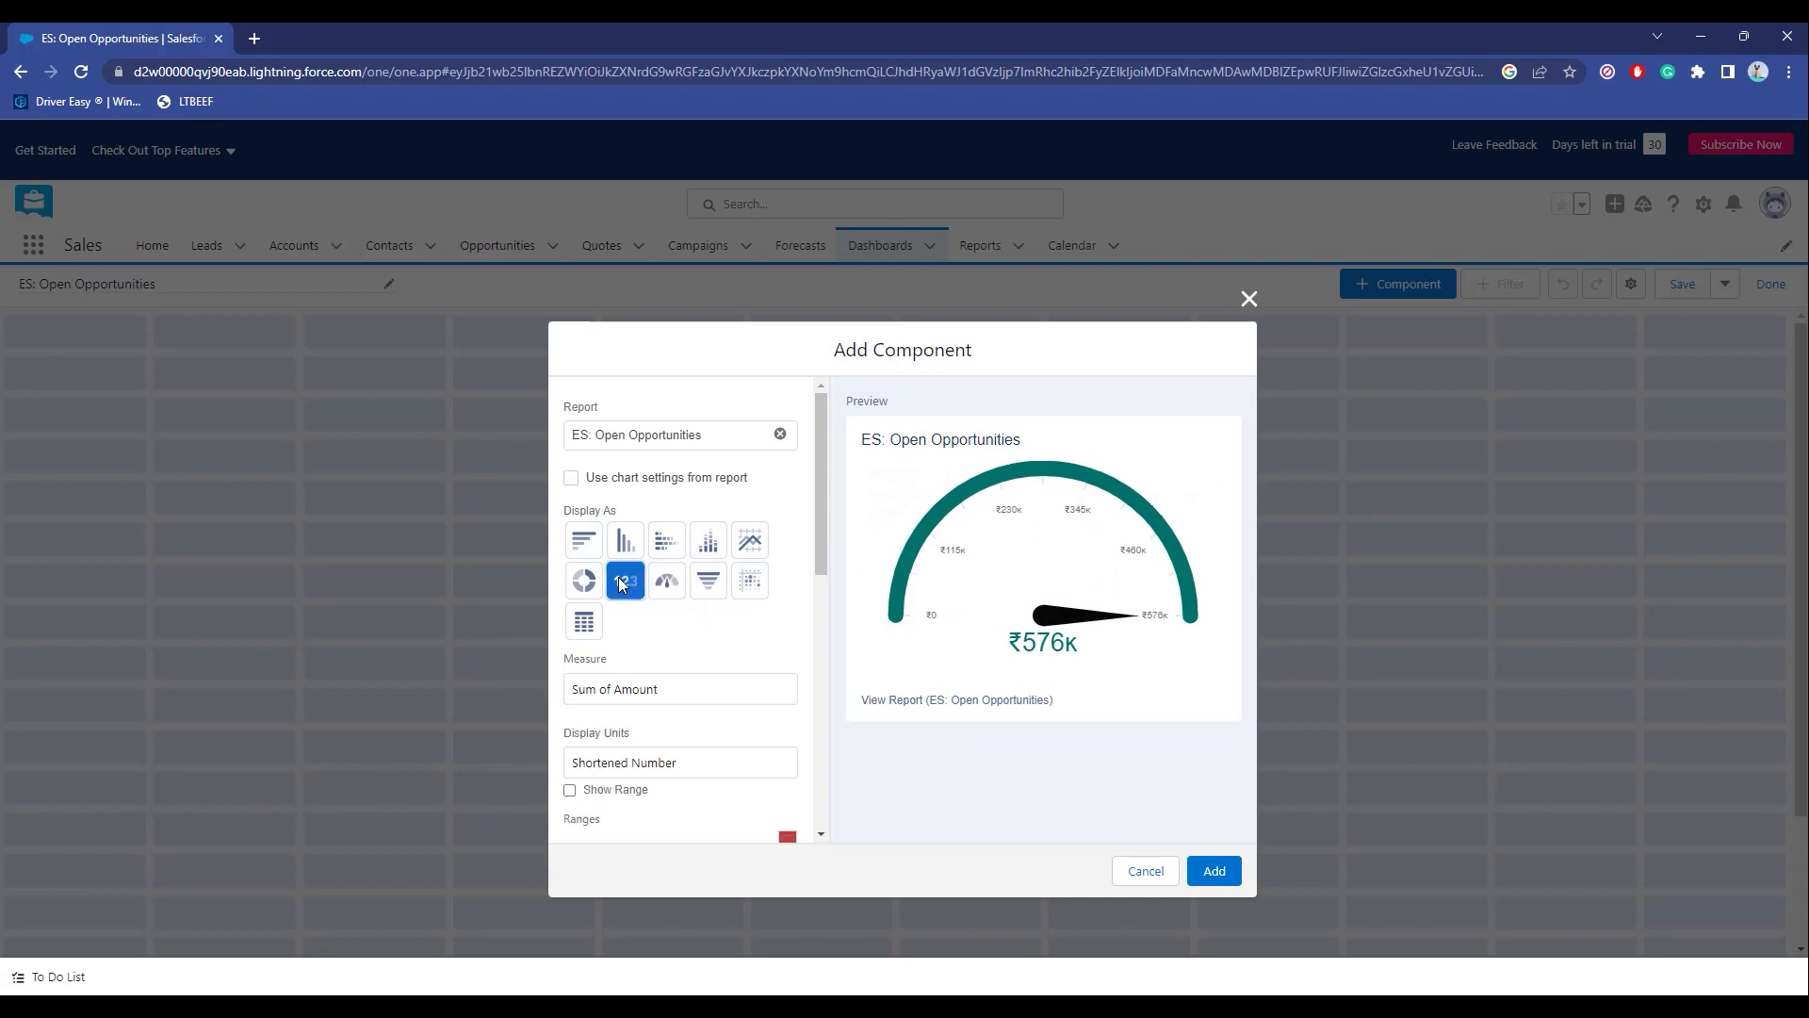
{"action": "left_click", "coordinate": [578, 542]}
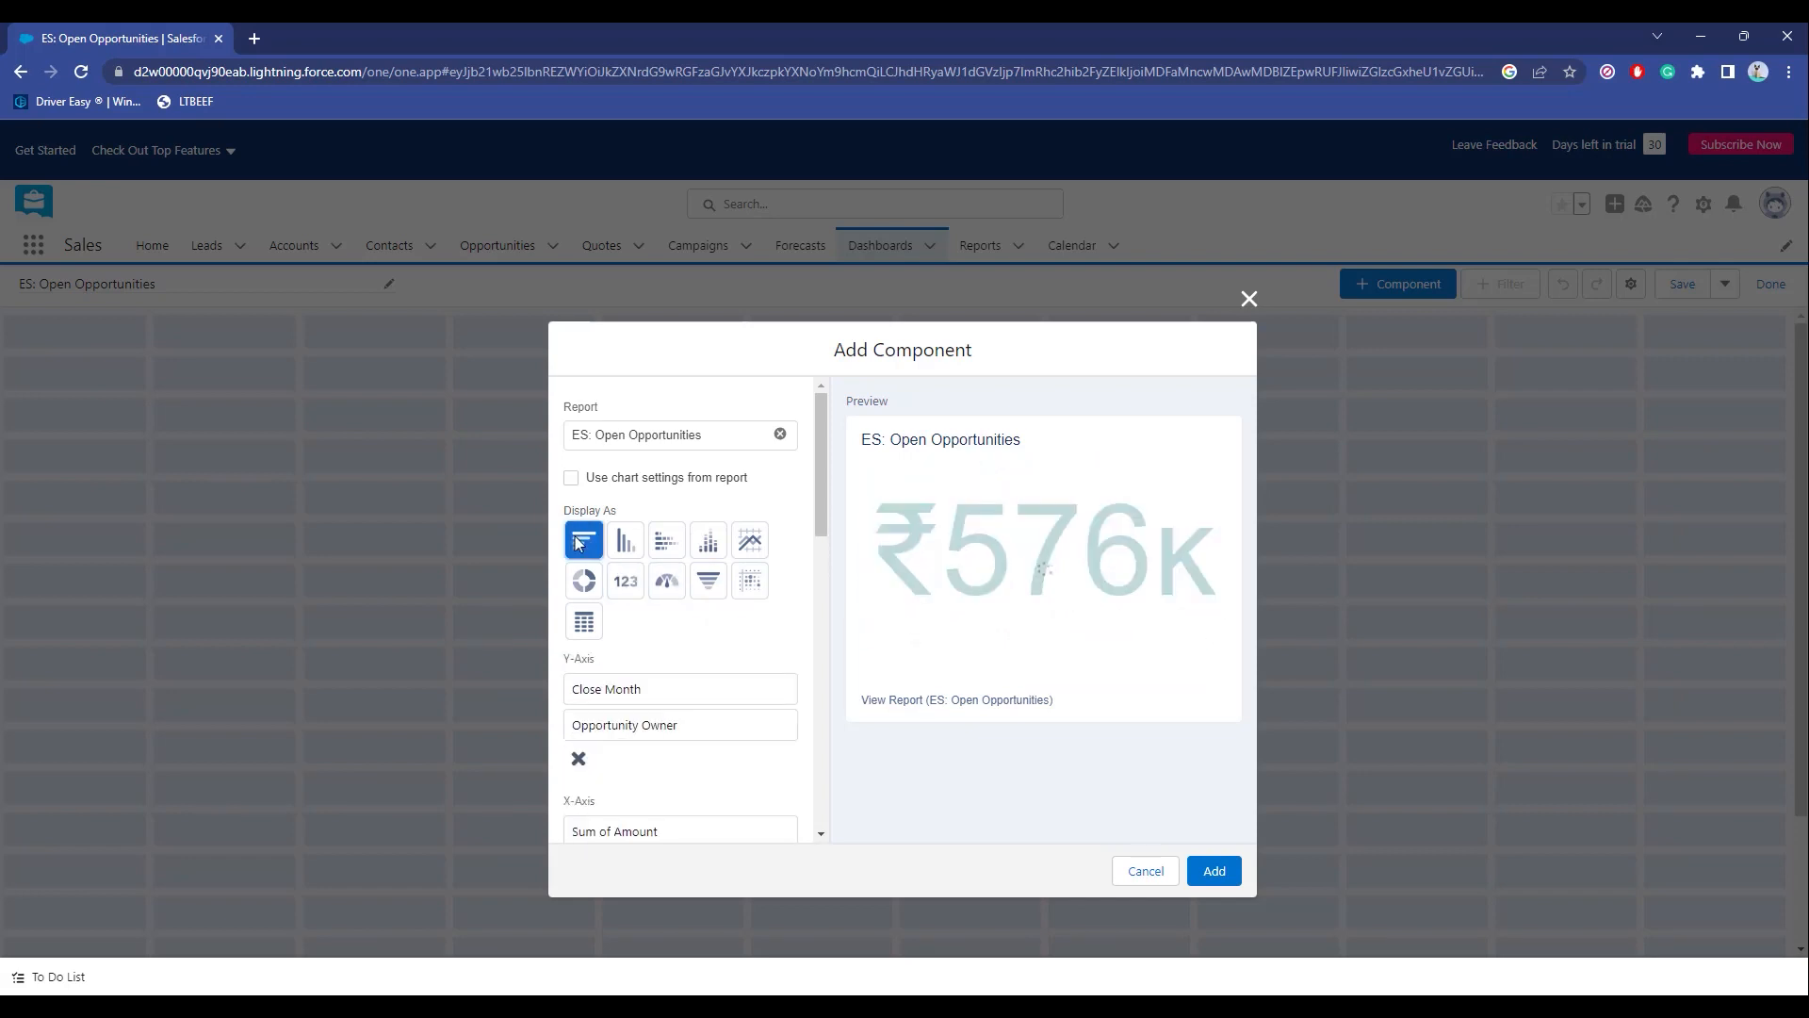
{"action": "left_click", "coordinate": [626, 540]}
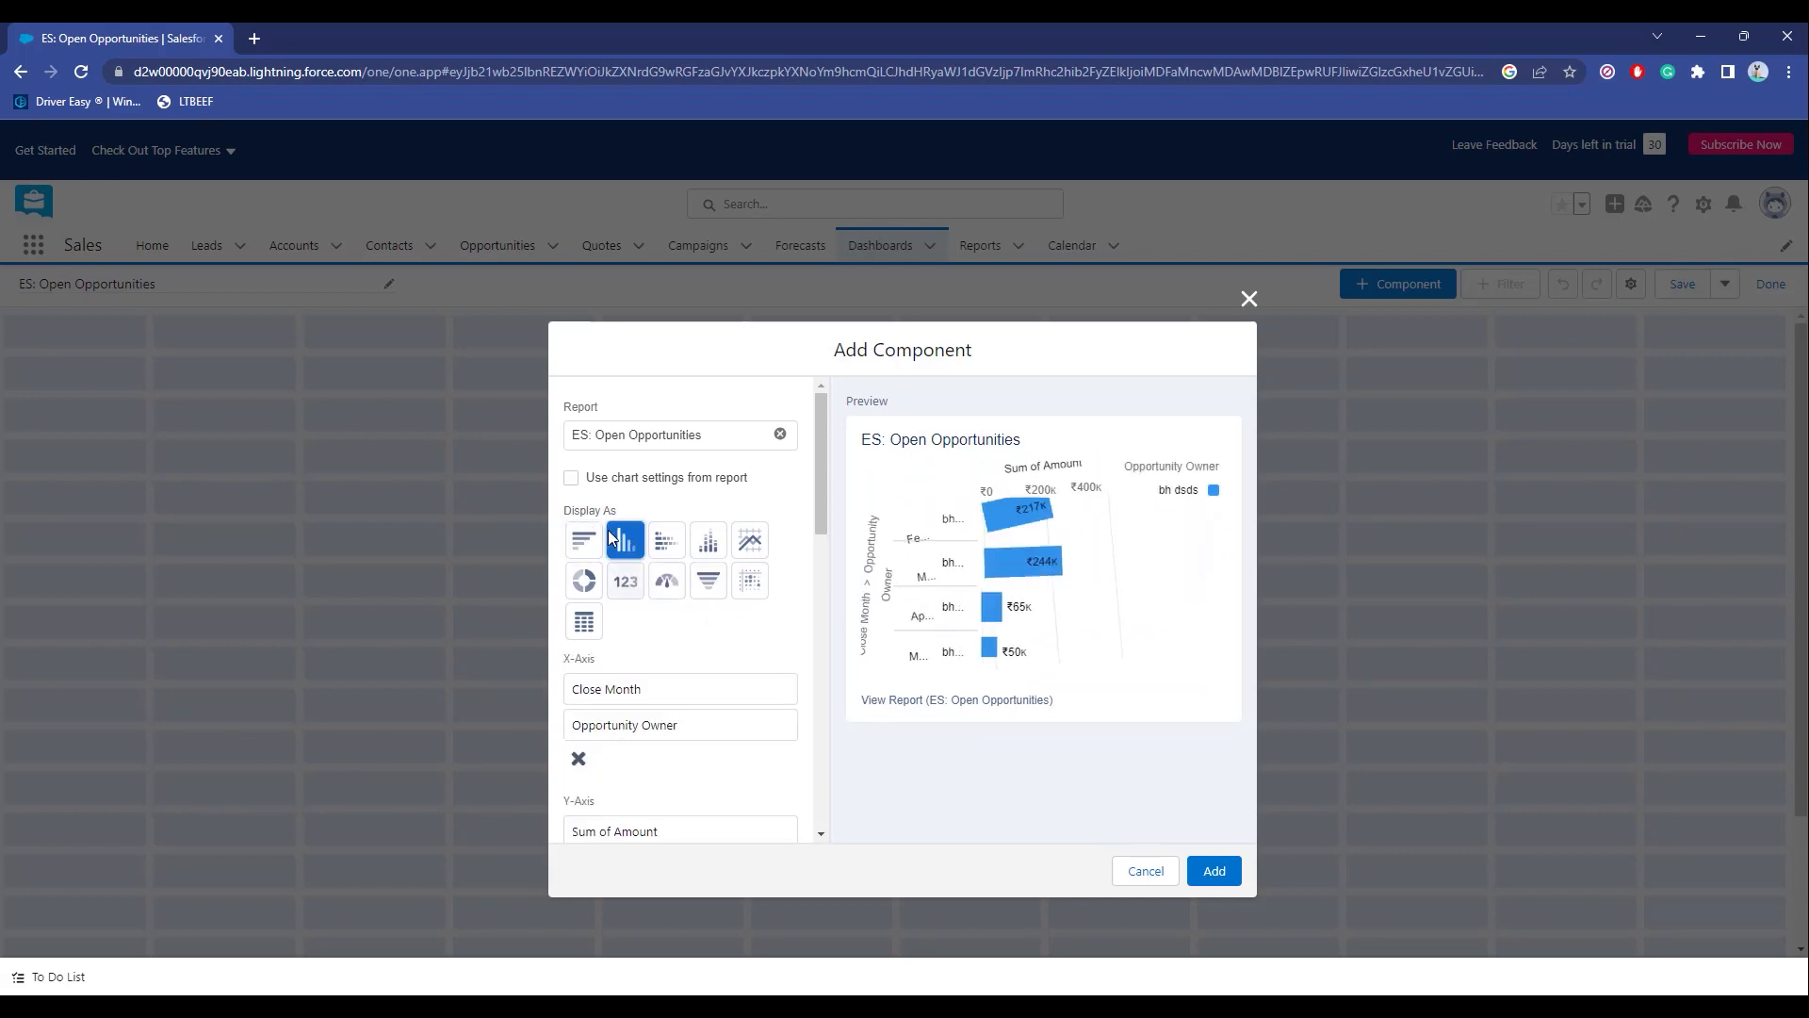
{"action": "left_click", "coordinate": [681, 581]}
{"action": "left_click", "coordinate": [709, 581]}
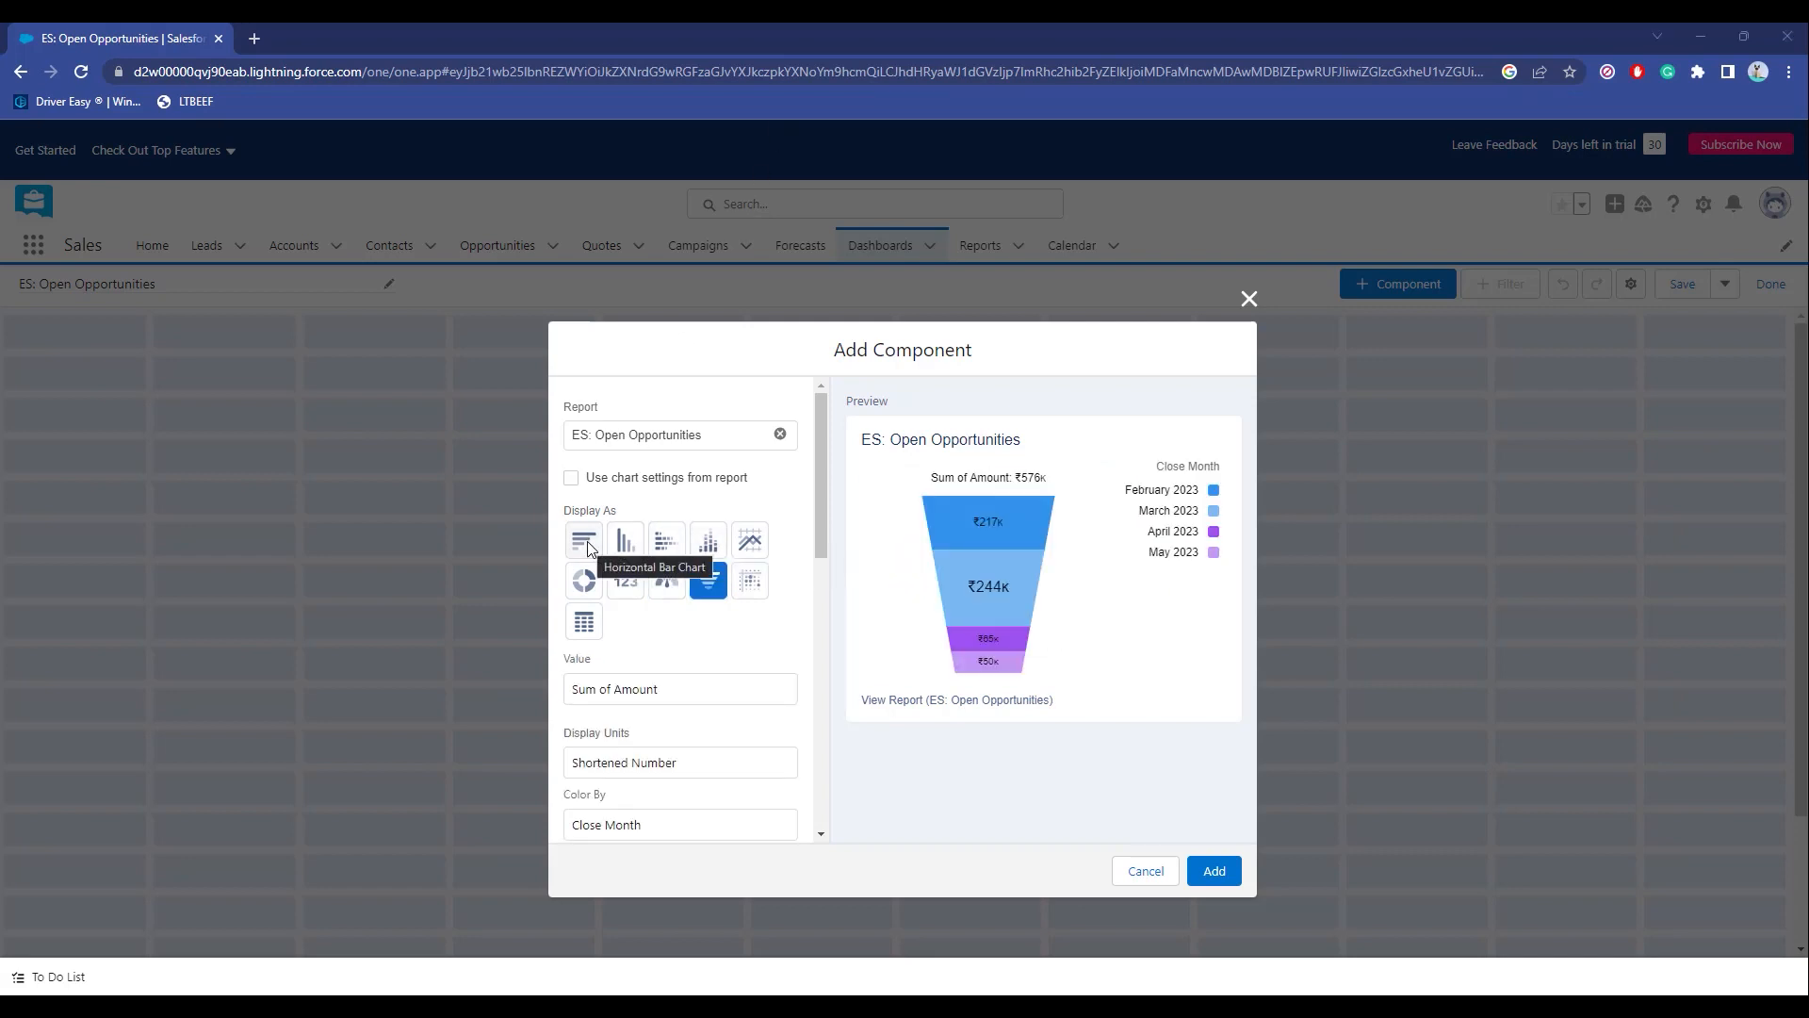
Display the component as a gauge chart and set its mode to Dynamic.
{"action": "left_click", "coordinate": [584, 541]}
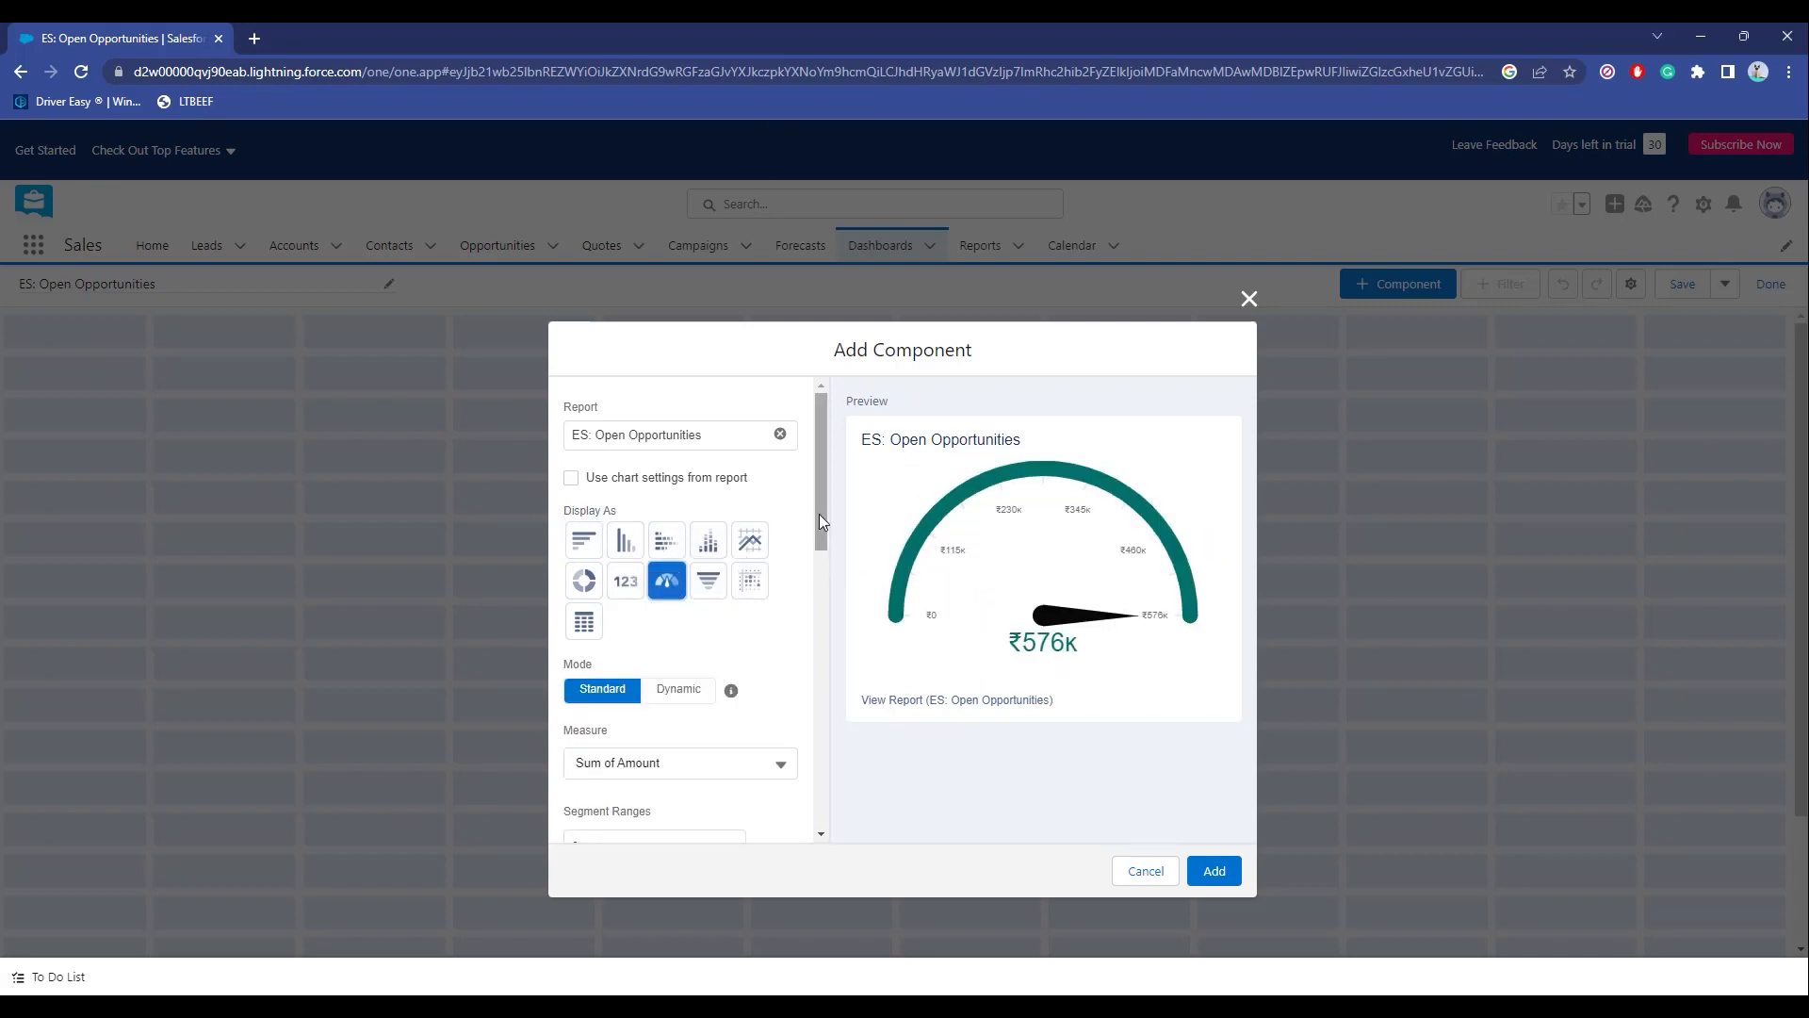
{"action": "left_click_drag", "start_coordinate": [818, 513], "coordinate": [816, 563]}
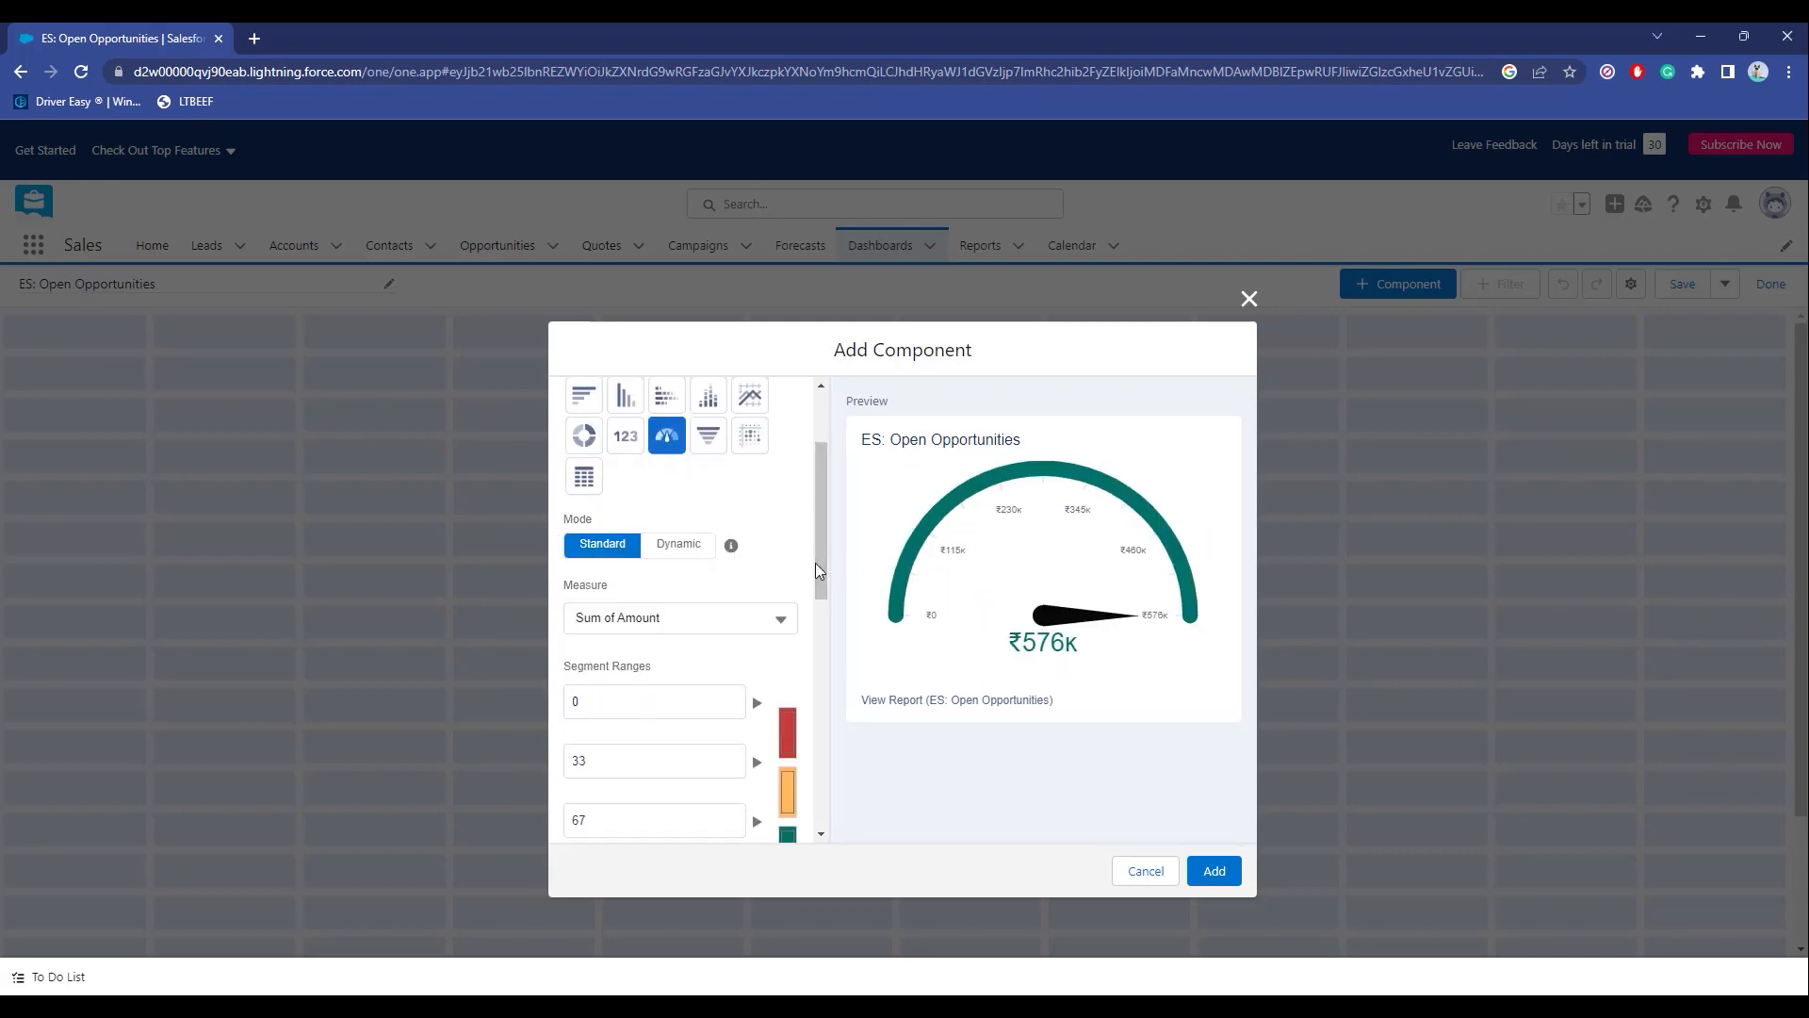
{"action": "left_click", "coordinate": [687, 546]}
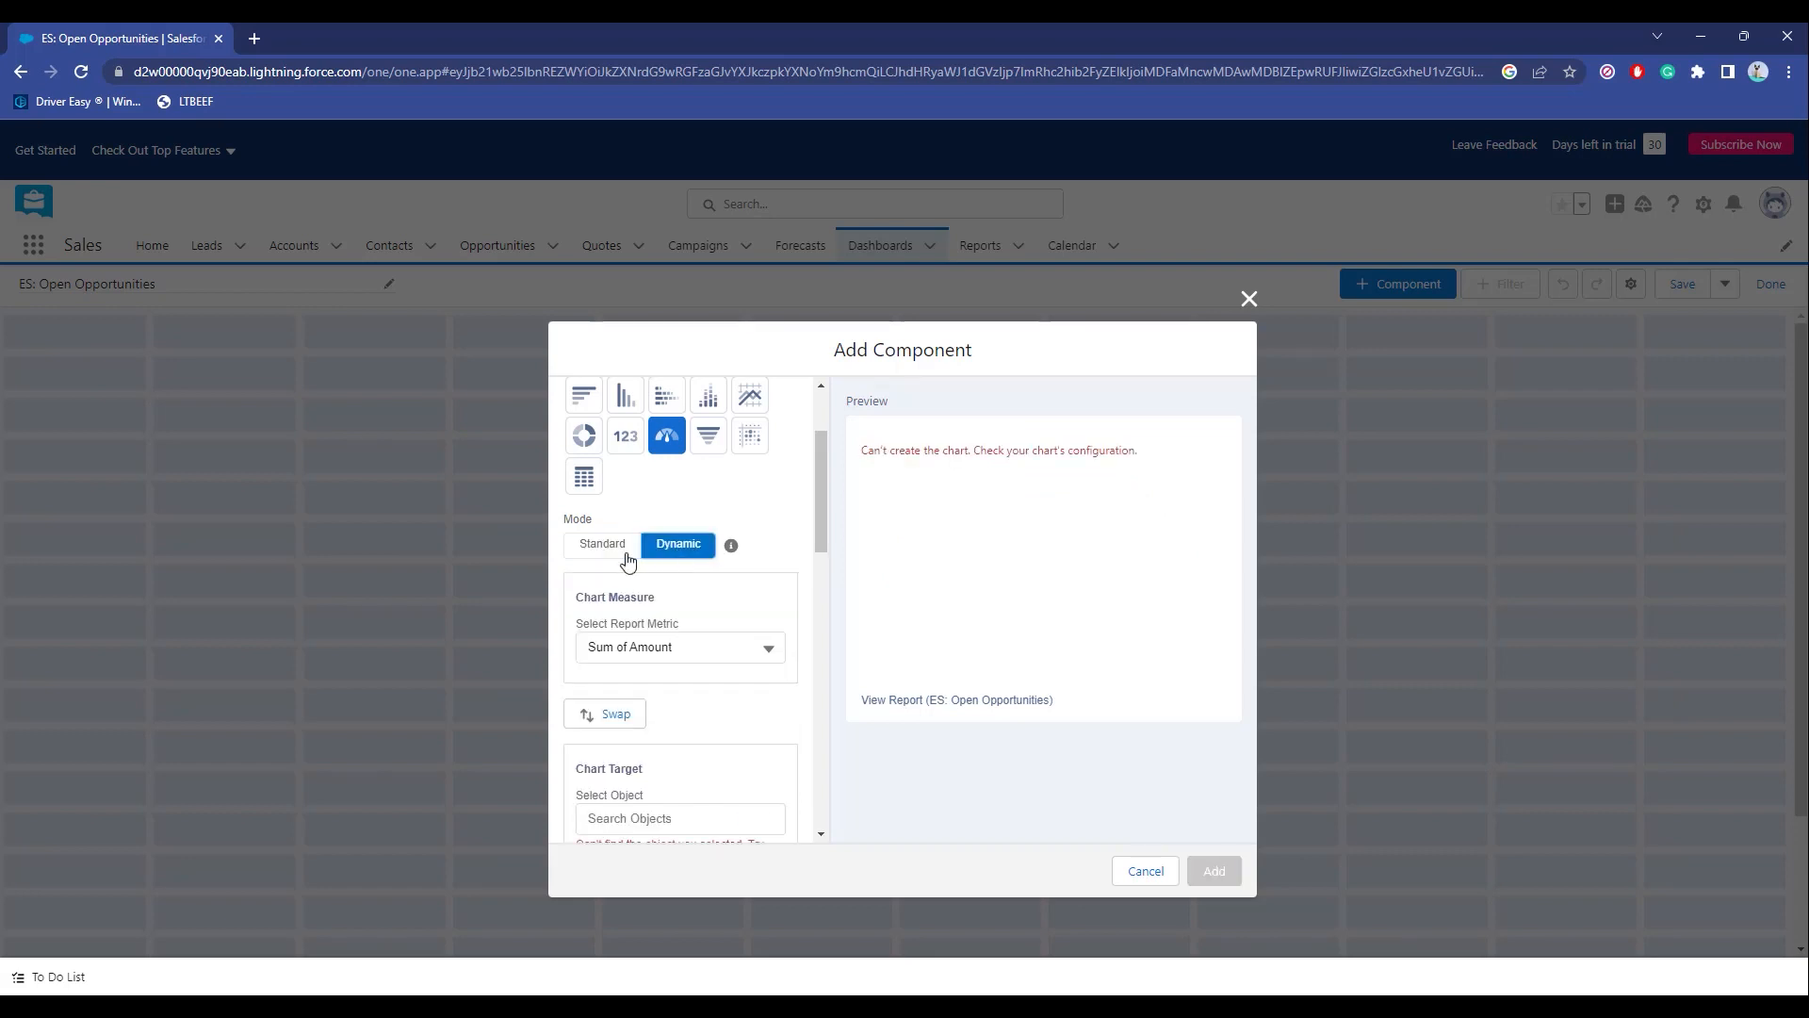
Set the gauge's mode to Standard and refresh its preview by switching to a funnel chart and back.
{"action": "left_click", "coordinate": [629, 559]}
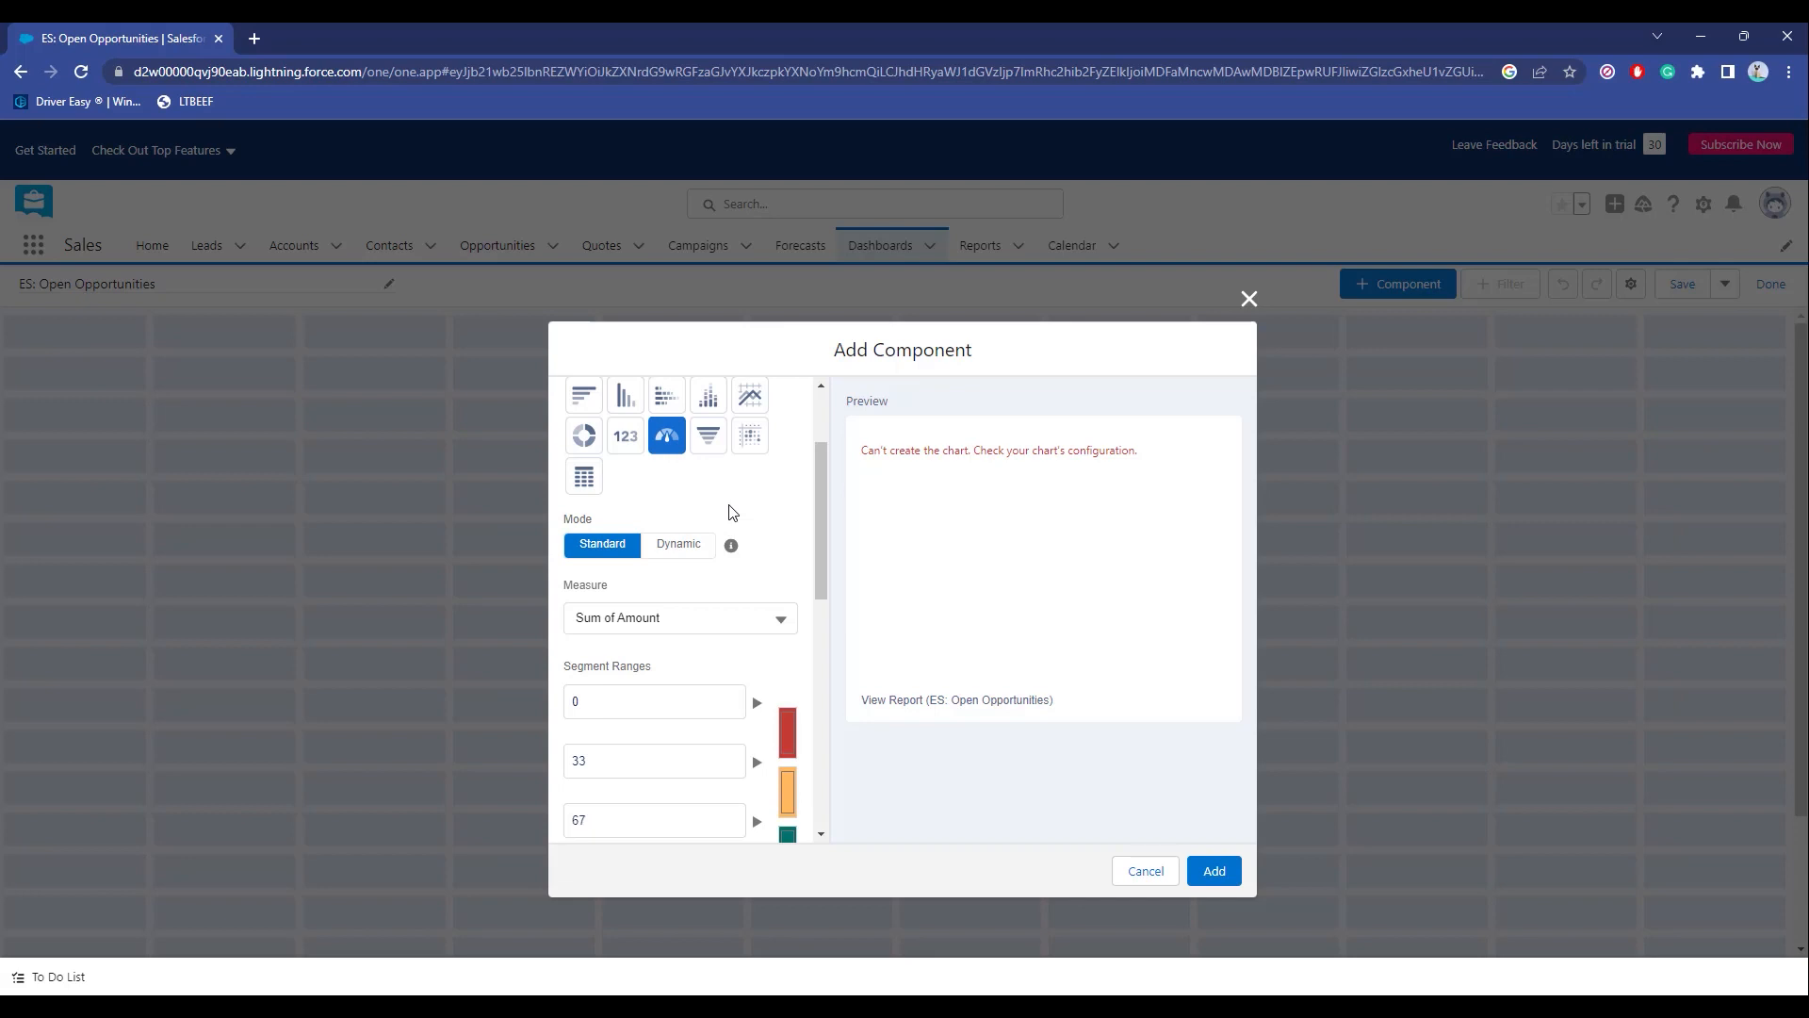
{"action": "left_click", "coordinate": [708, 438]}
{"action": "left_click", "coordinate": [666, 436]}
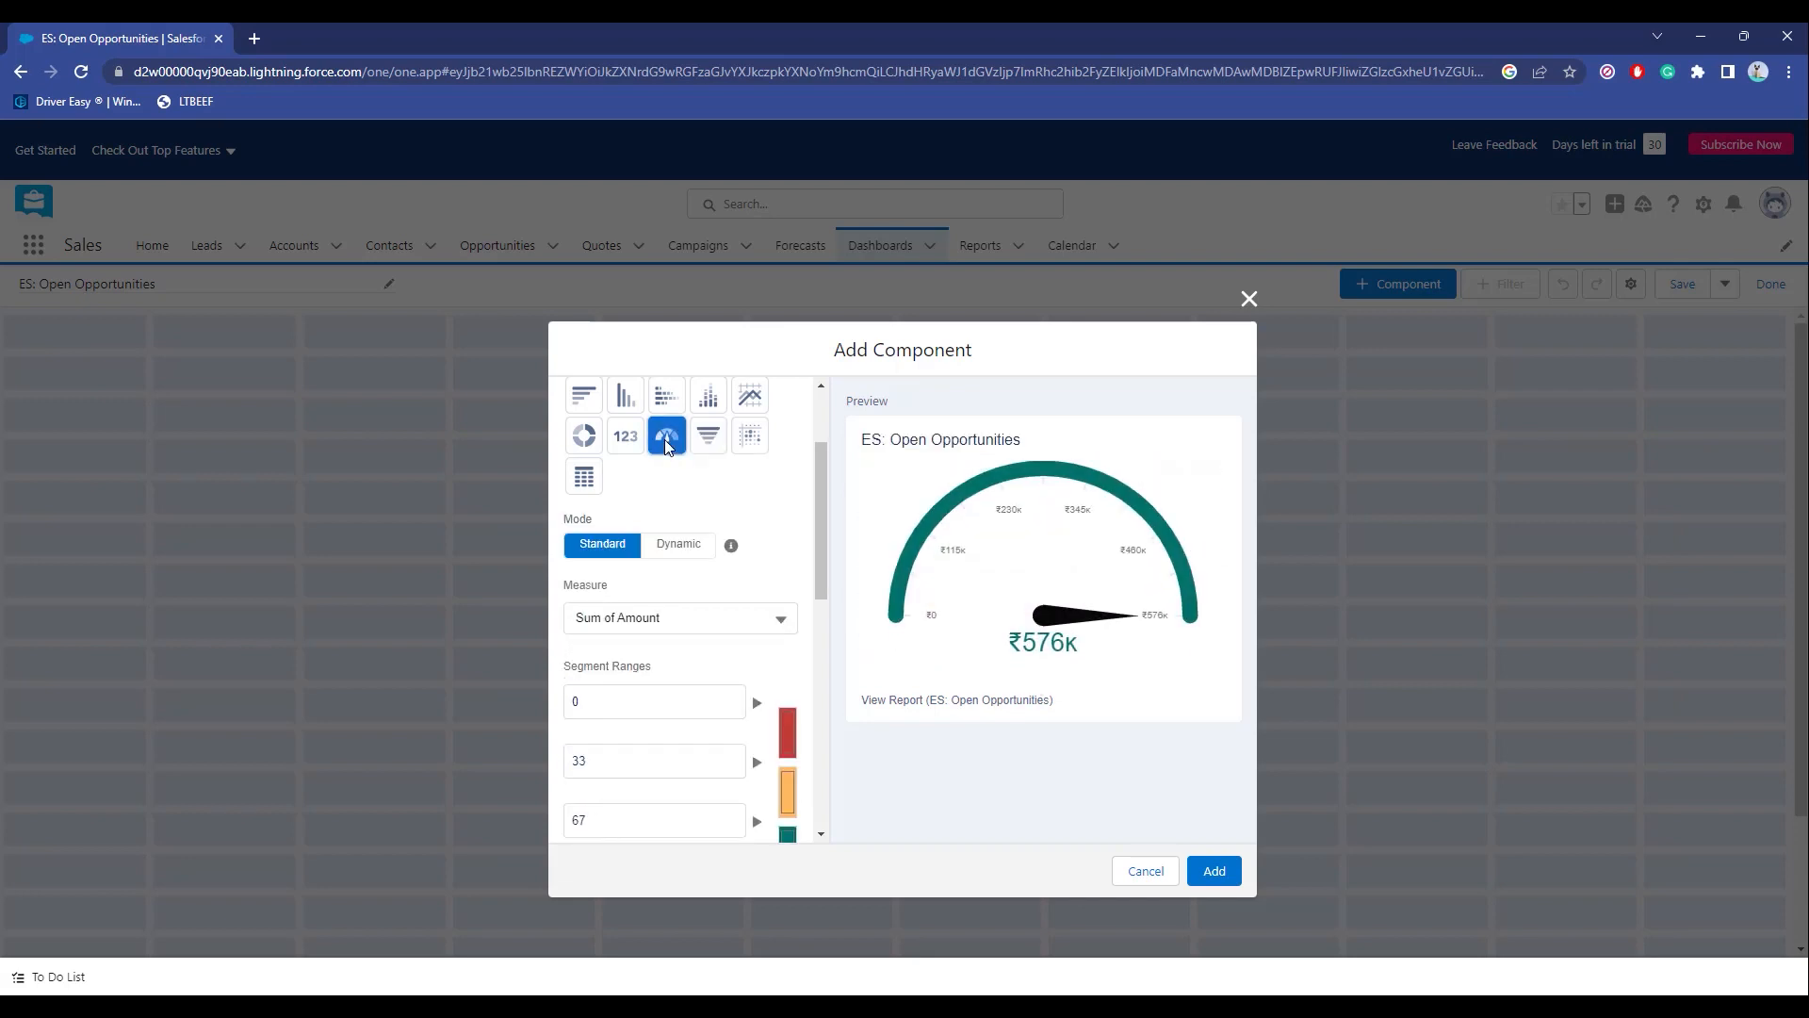
Set the gauge's measure to Record Count.
{"action": "scroll", "coordinate": [764, 523], "scroll_direction": "down", "scroll_amount": 1}
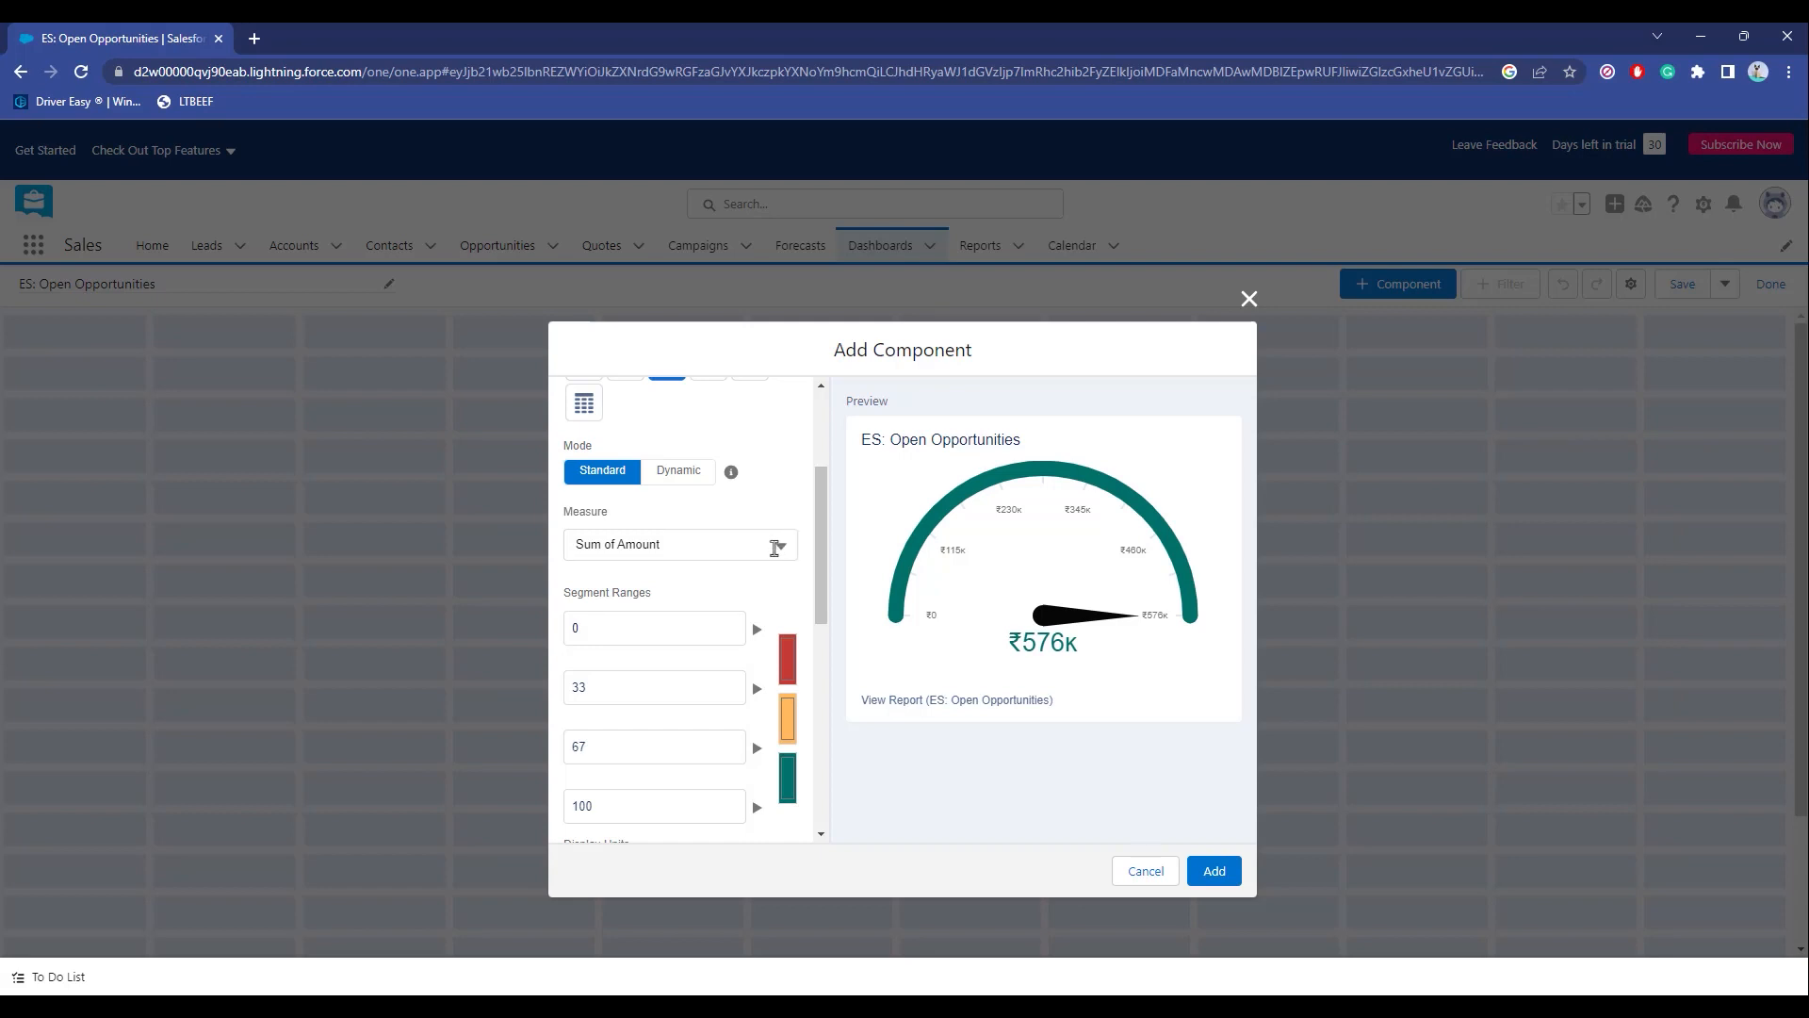
{"action": "left_click", "coordinate": [769, 546]}
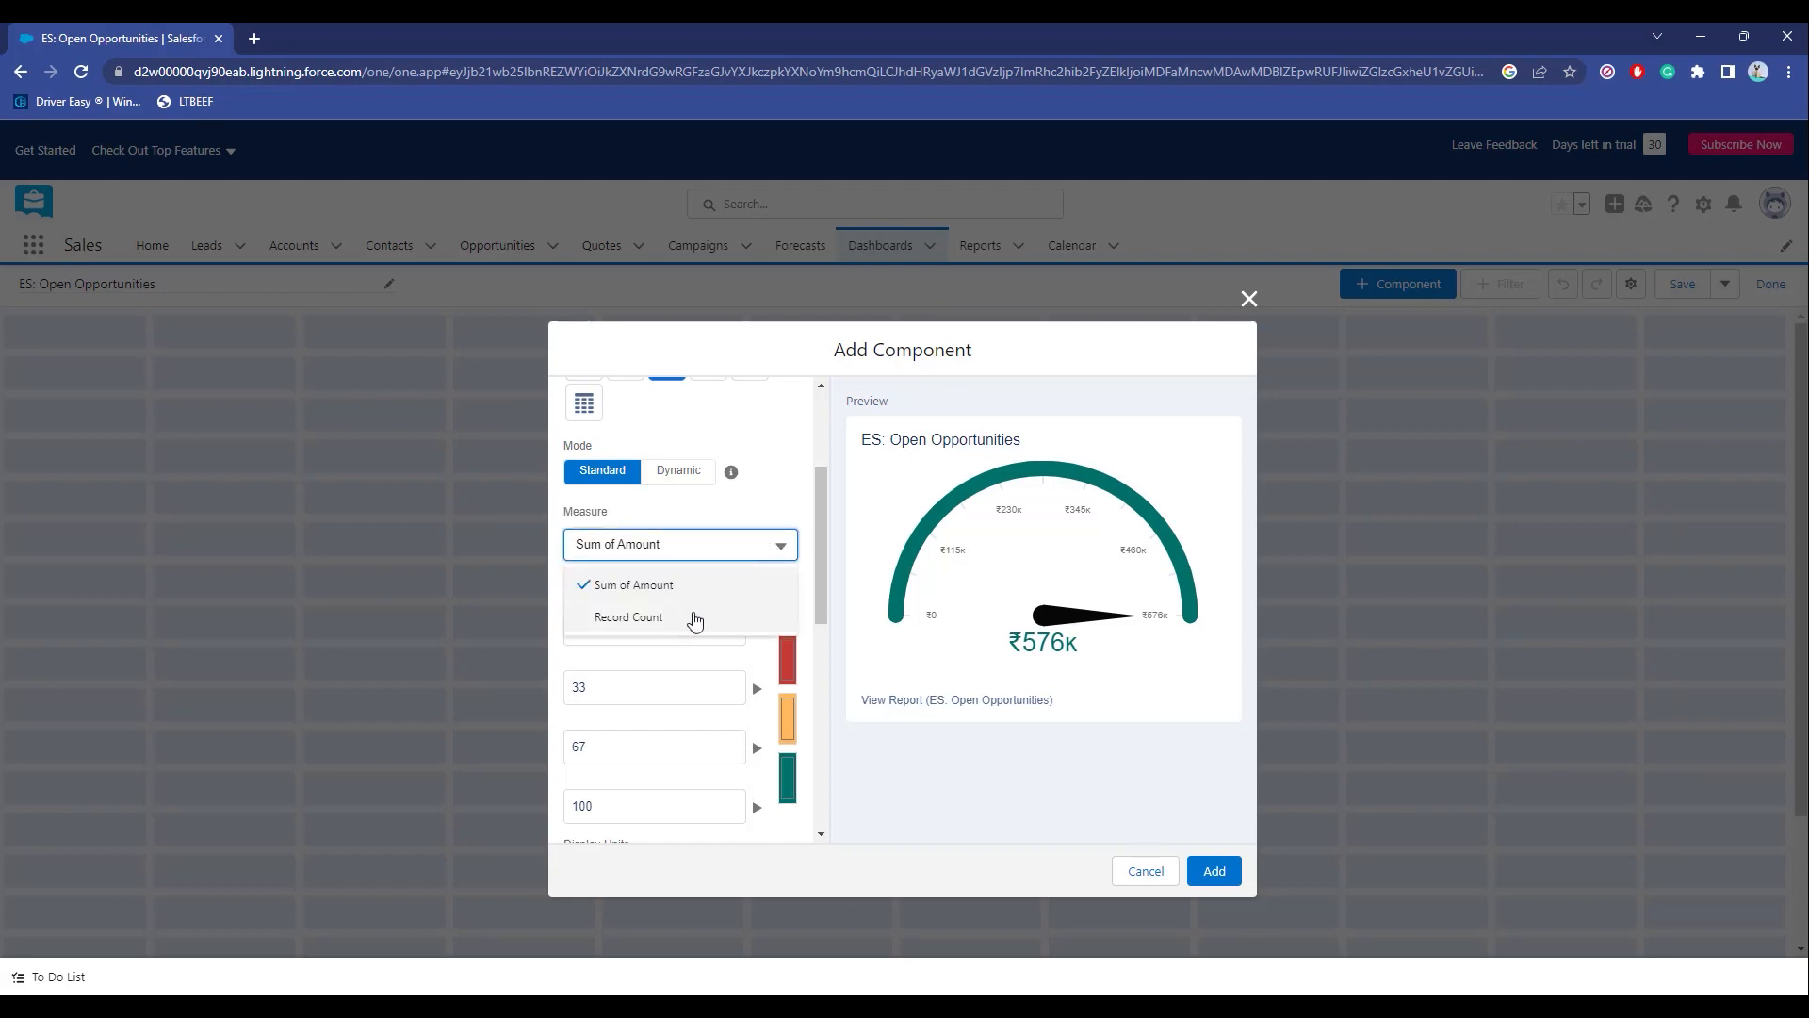
{"action": "left_click", "coordinate": [695, 621]}
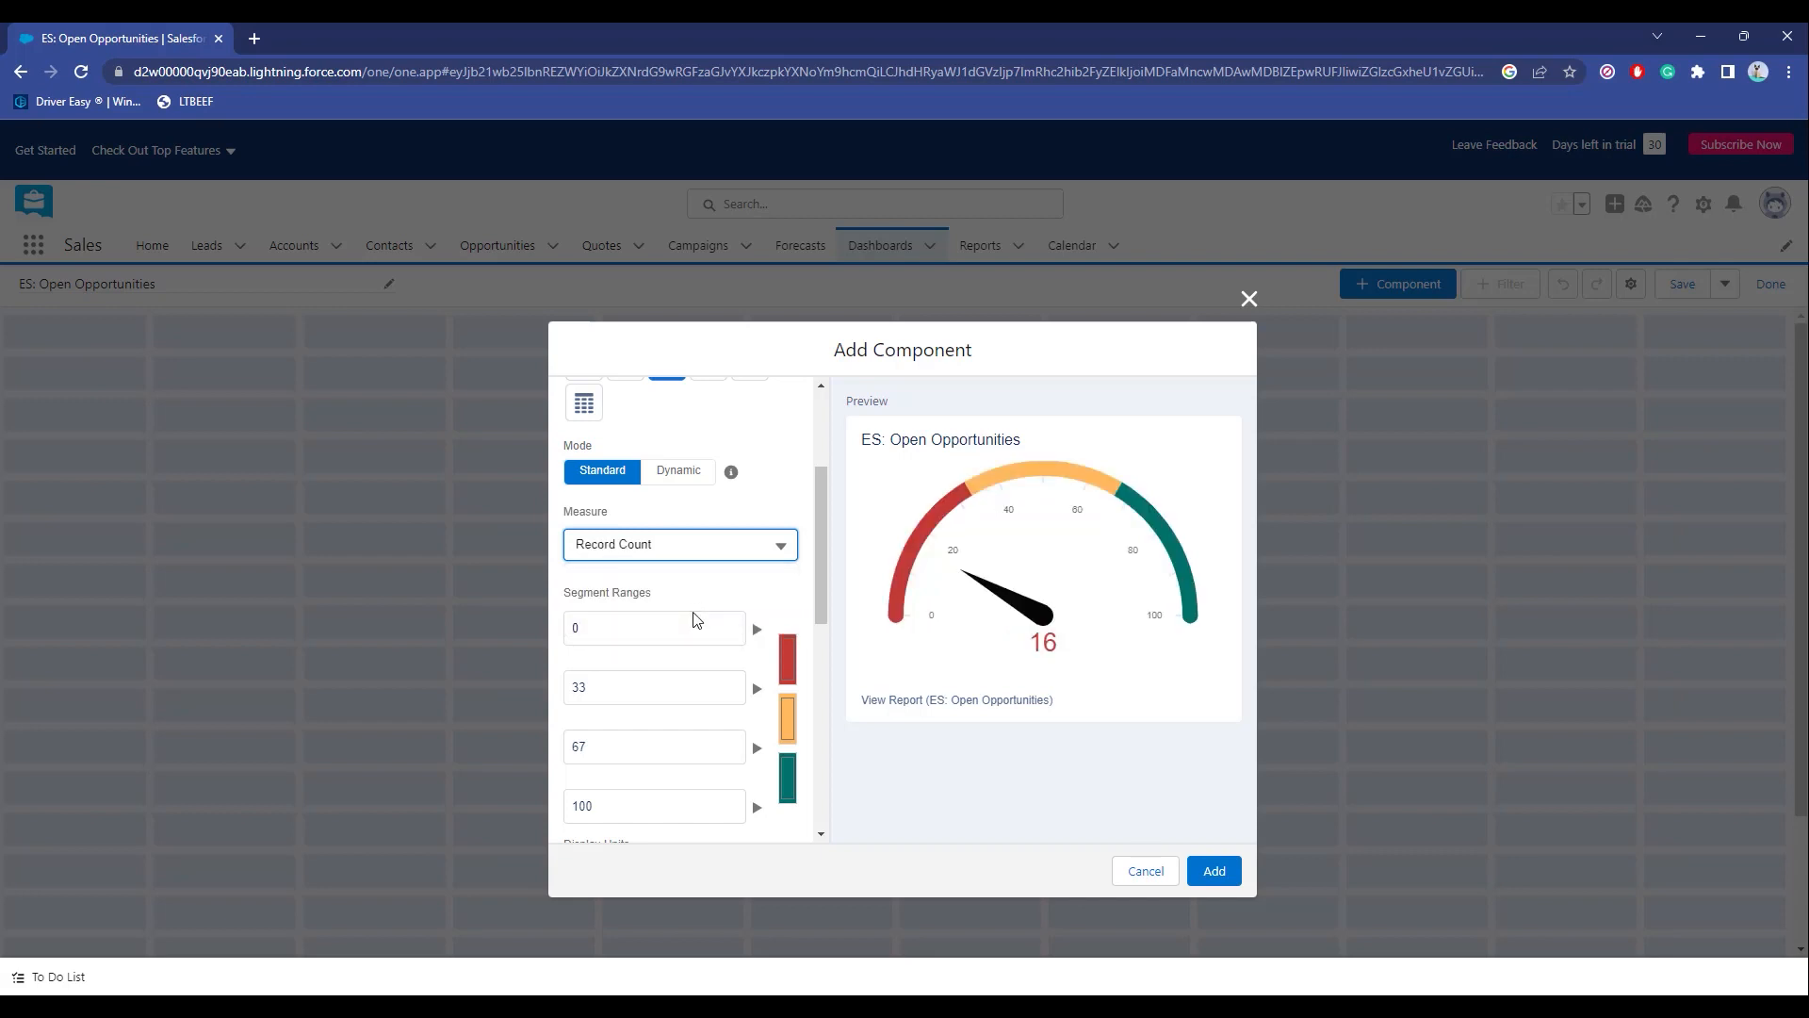
Recolour the gauge's first segment range, 0 to 33, to a muted grey-green of RGB 76, 107, 97.
{"action": "scroll", "coordinate": [697, 619], "scroll_direction": "down", "scroll_amount": 1}
{"action": "scroll", "coordinate": [826, 563], "scroll_direction": "down", "scroll_amount": 1}
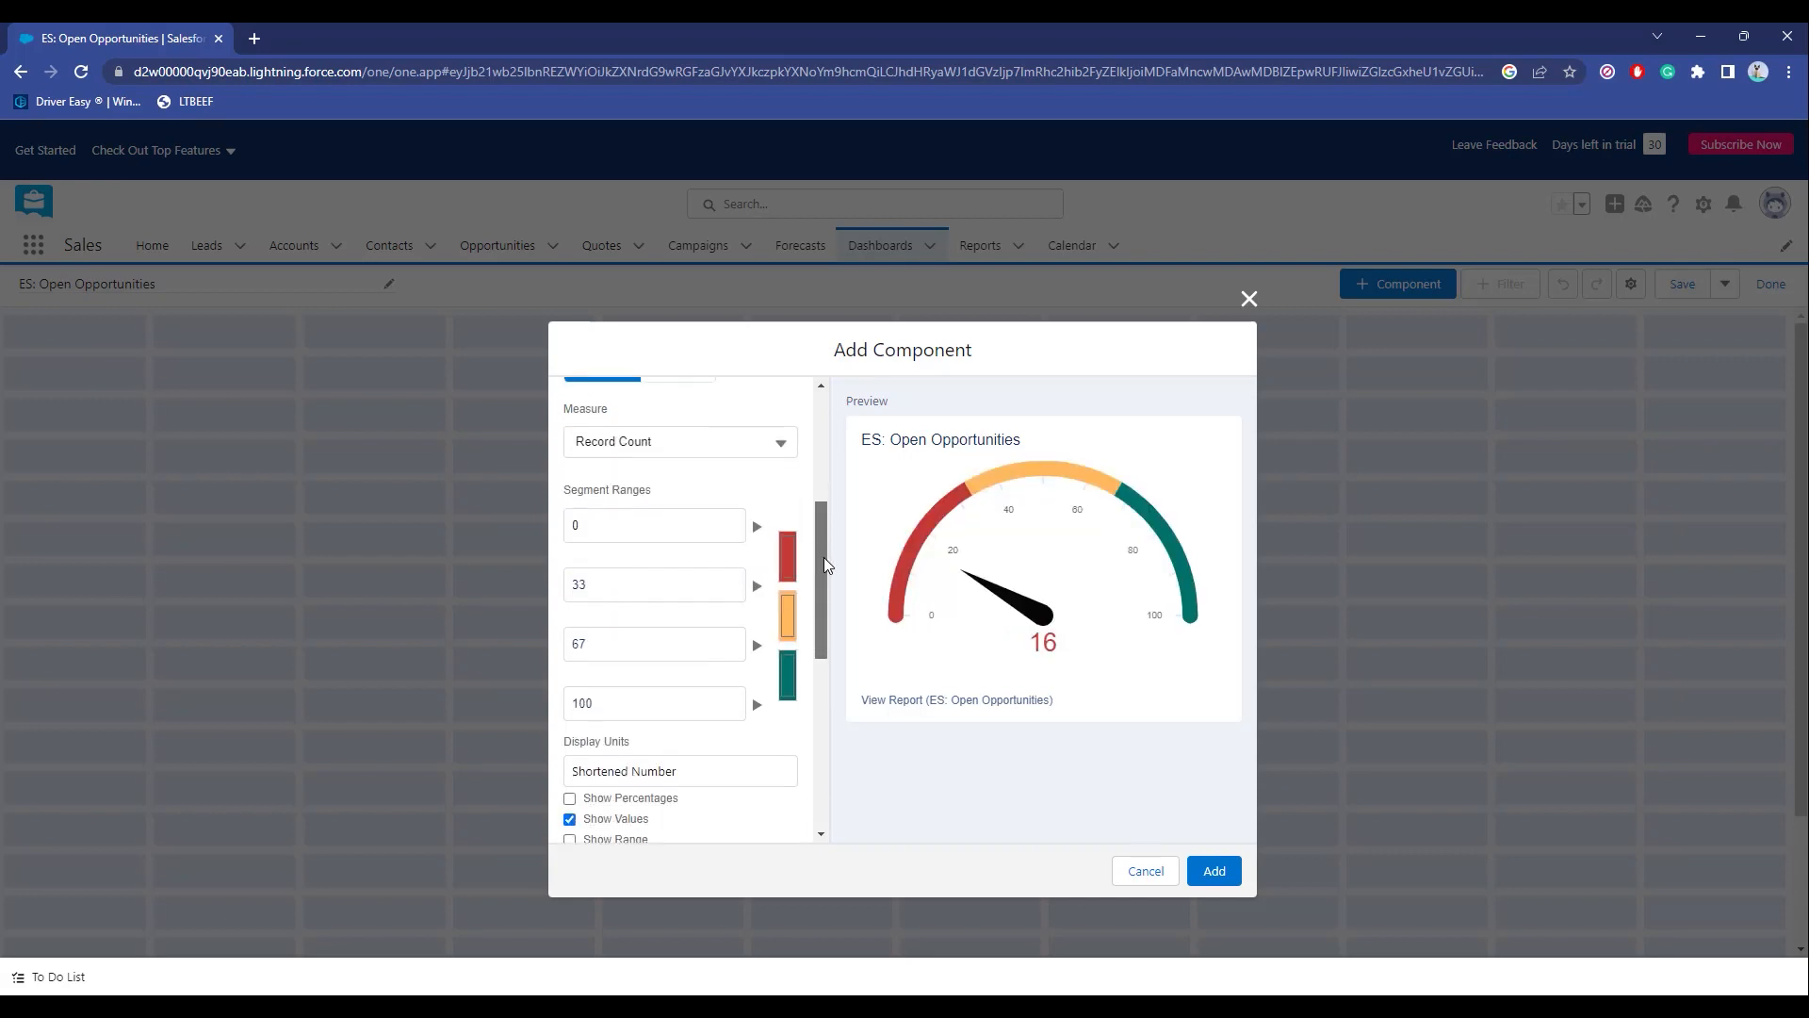
{"action": "left_click", "coordinate": [794, 562]}
{"action": "left_click_drag", "start_coordinate": [919, 612], "coordinate": [843, 658]}
{"action": "left_click", "coordinate": [935, 736]}
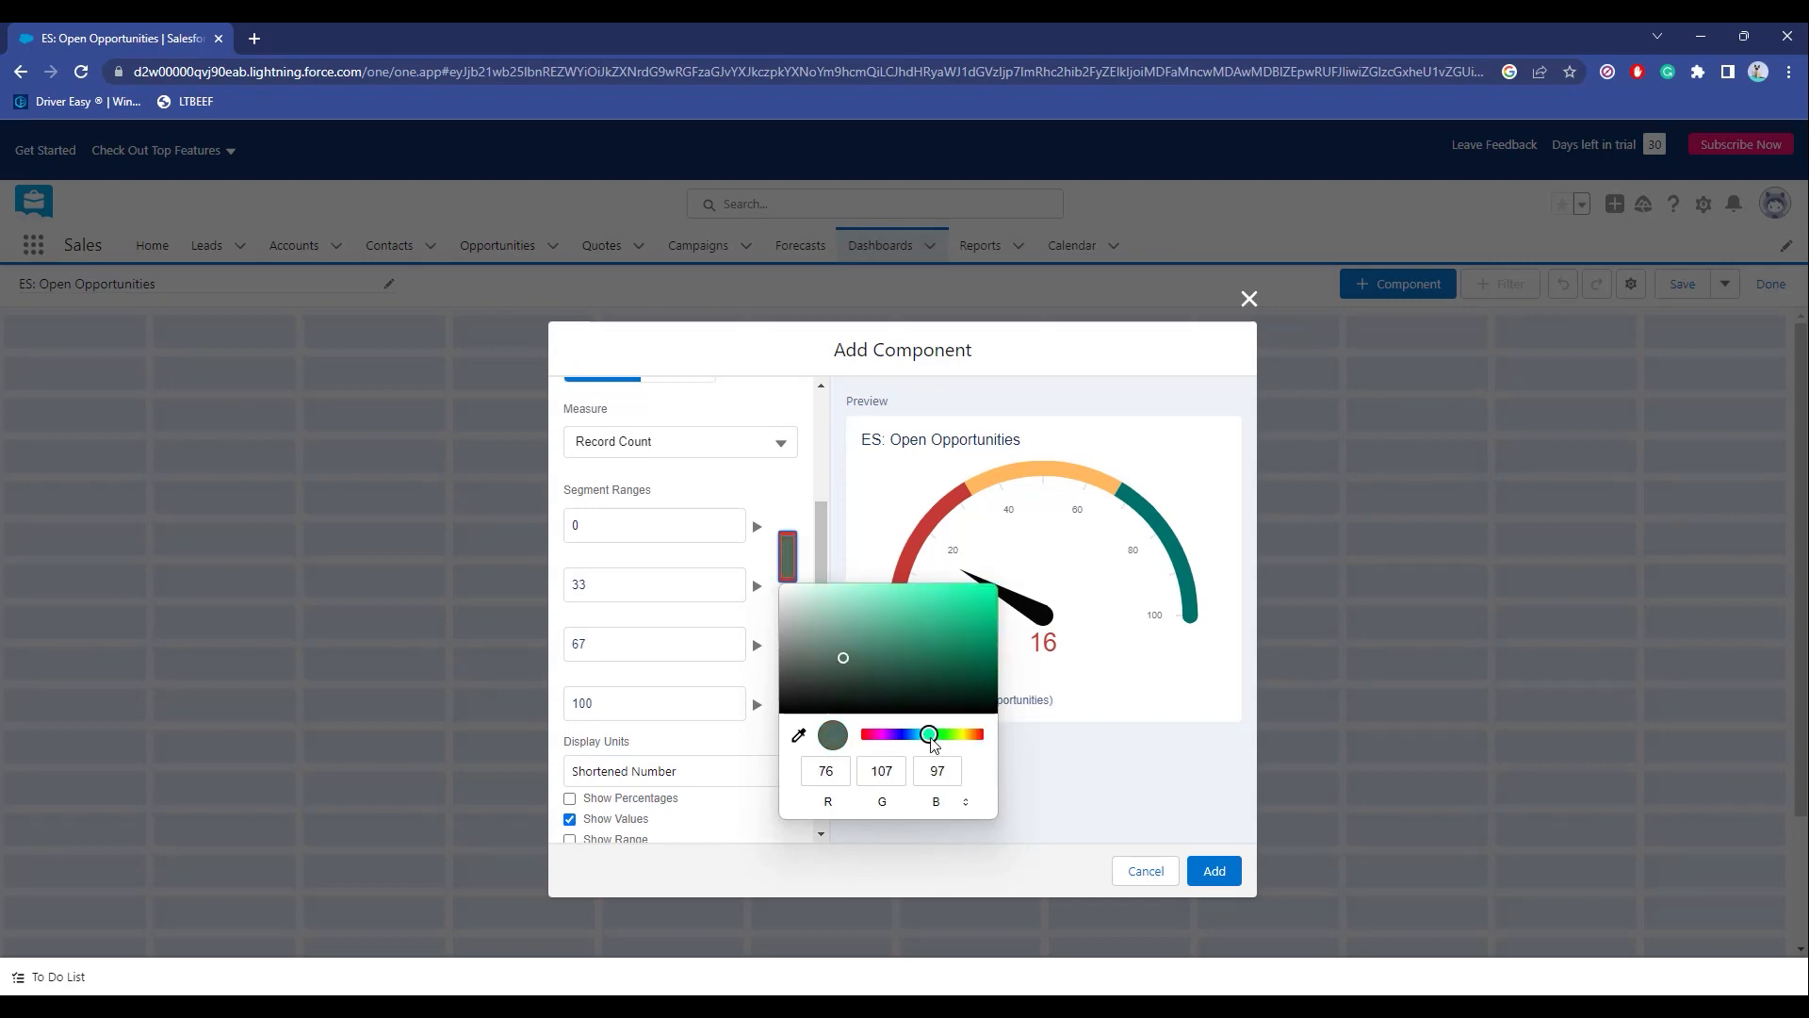
{"action": "left_click", "coordinate": [1058, 819]}
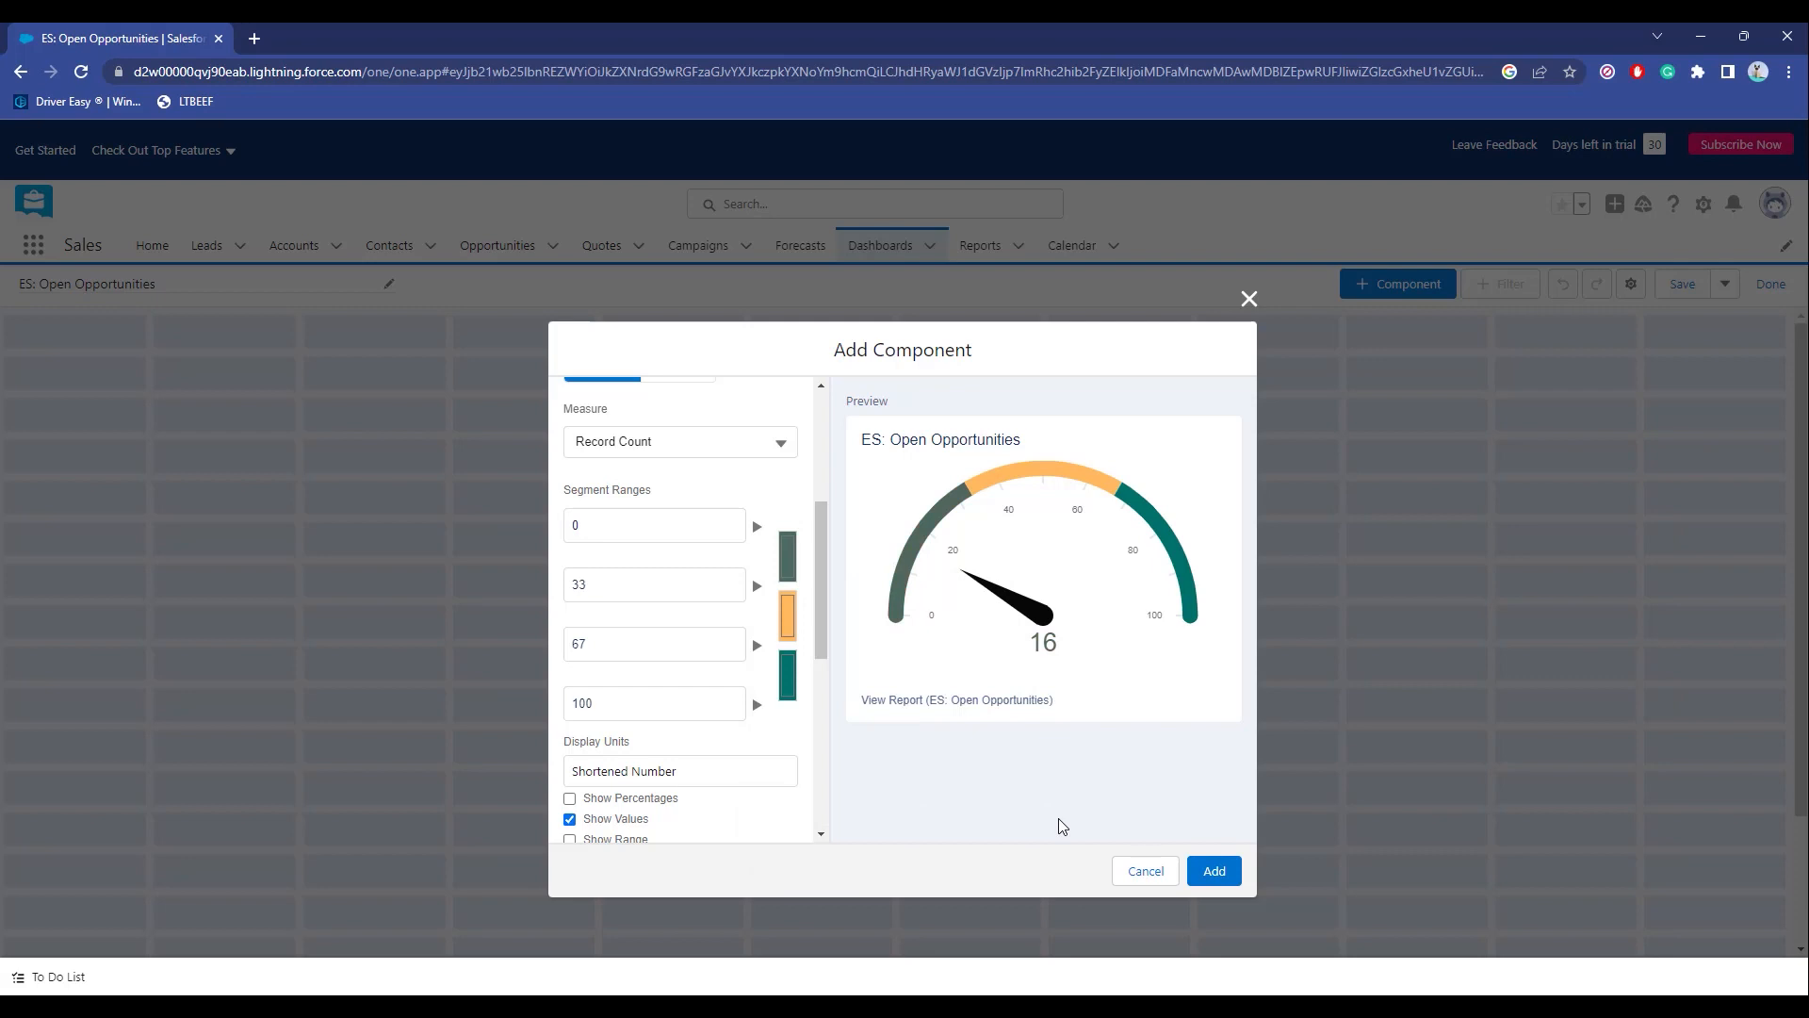
Recolour the gauge's first segment range to bright red and set the measure to Sum of Amount.
{"action": "left_click", "coordinate": [789, 557]}
{"action": "left_click", "coordinate": [862, 735]}
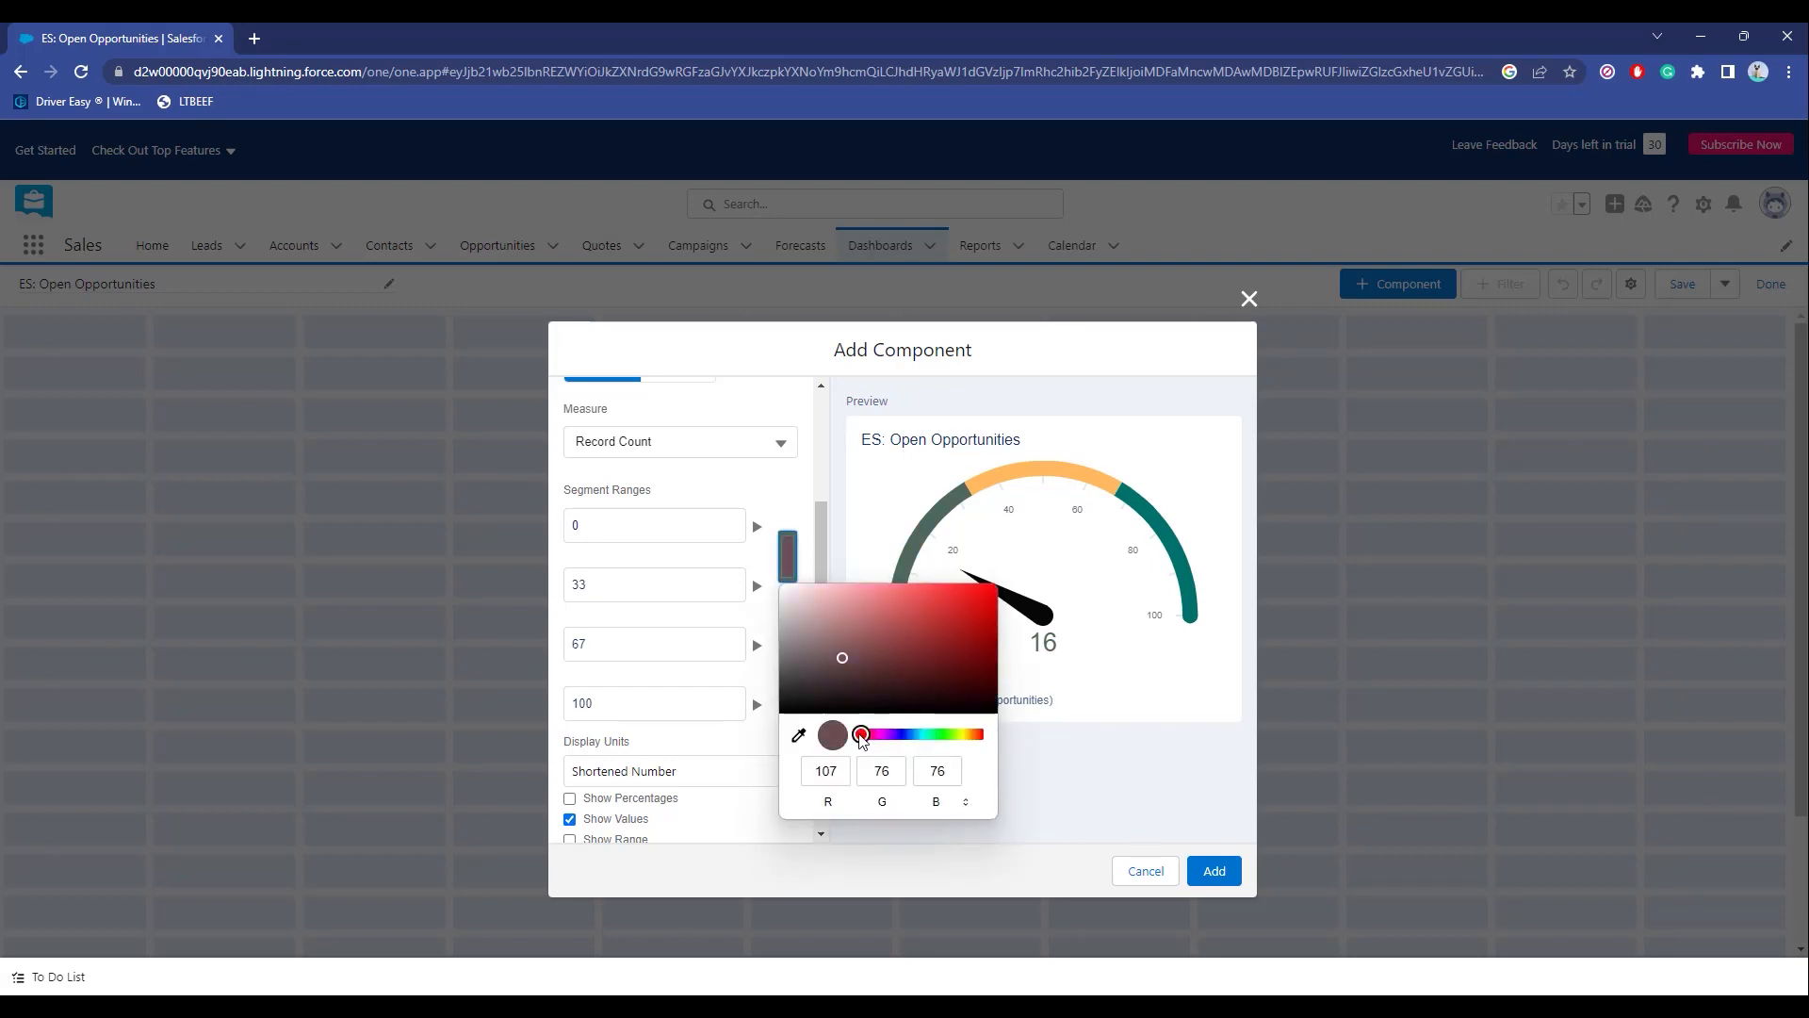
{"action": "left_click", "coordinate": [971, 603]}
{"action": "left_click", "coordinate": [1031, 790]}
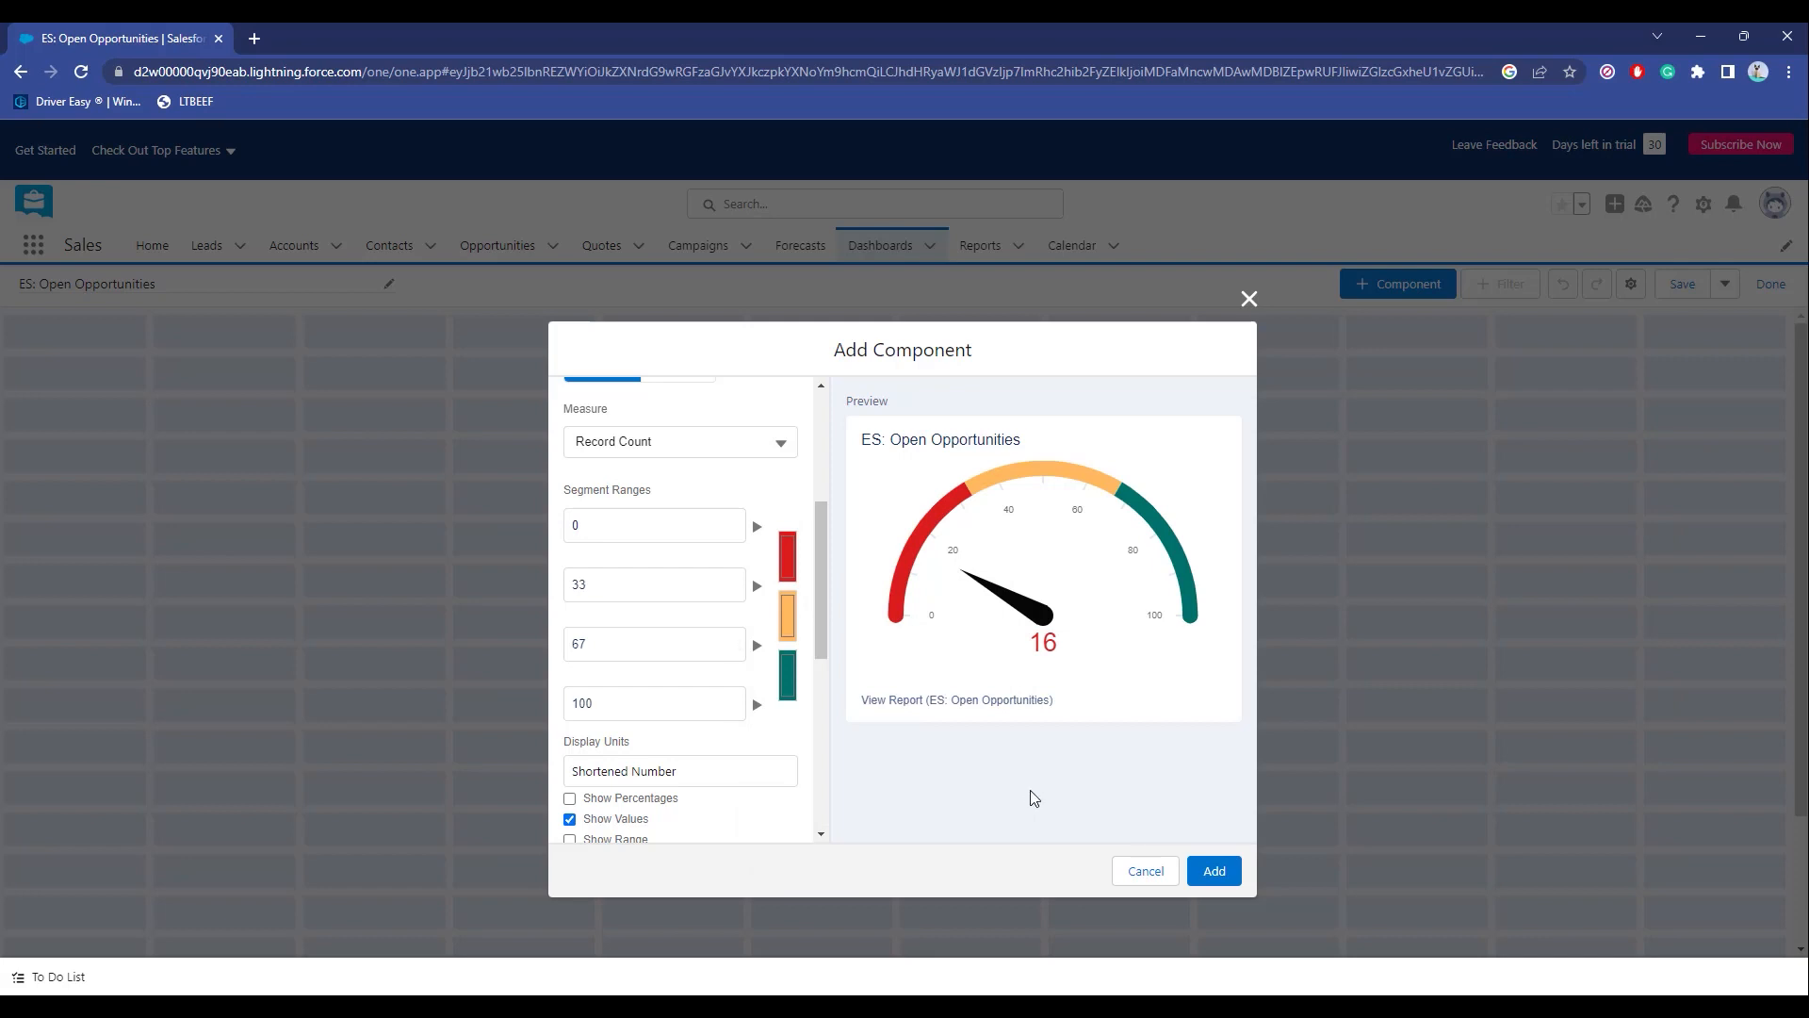
{"action": "left_click", "coordinate": [778, 445]}
{"action": "left_click", "coordinate": [689, 483]}
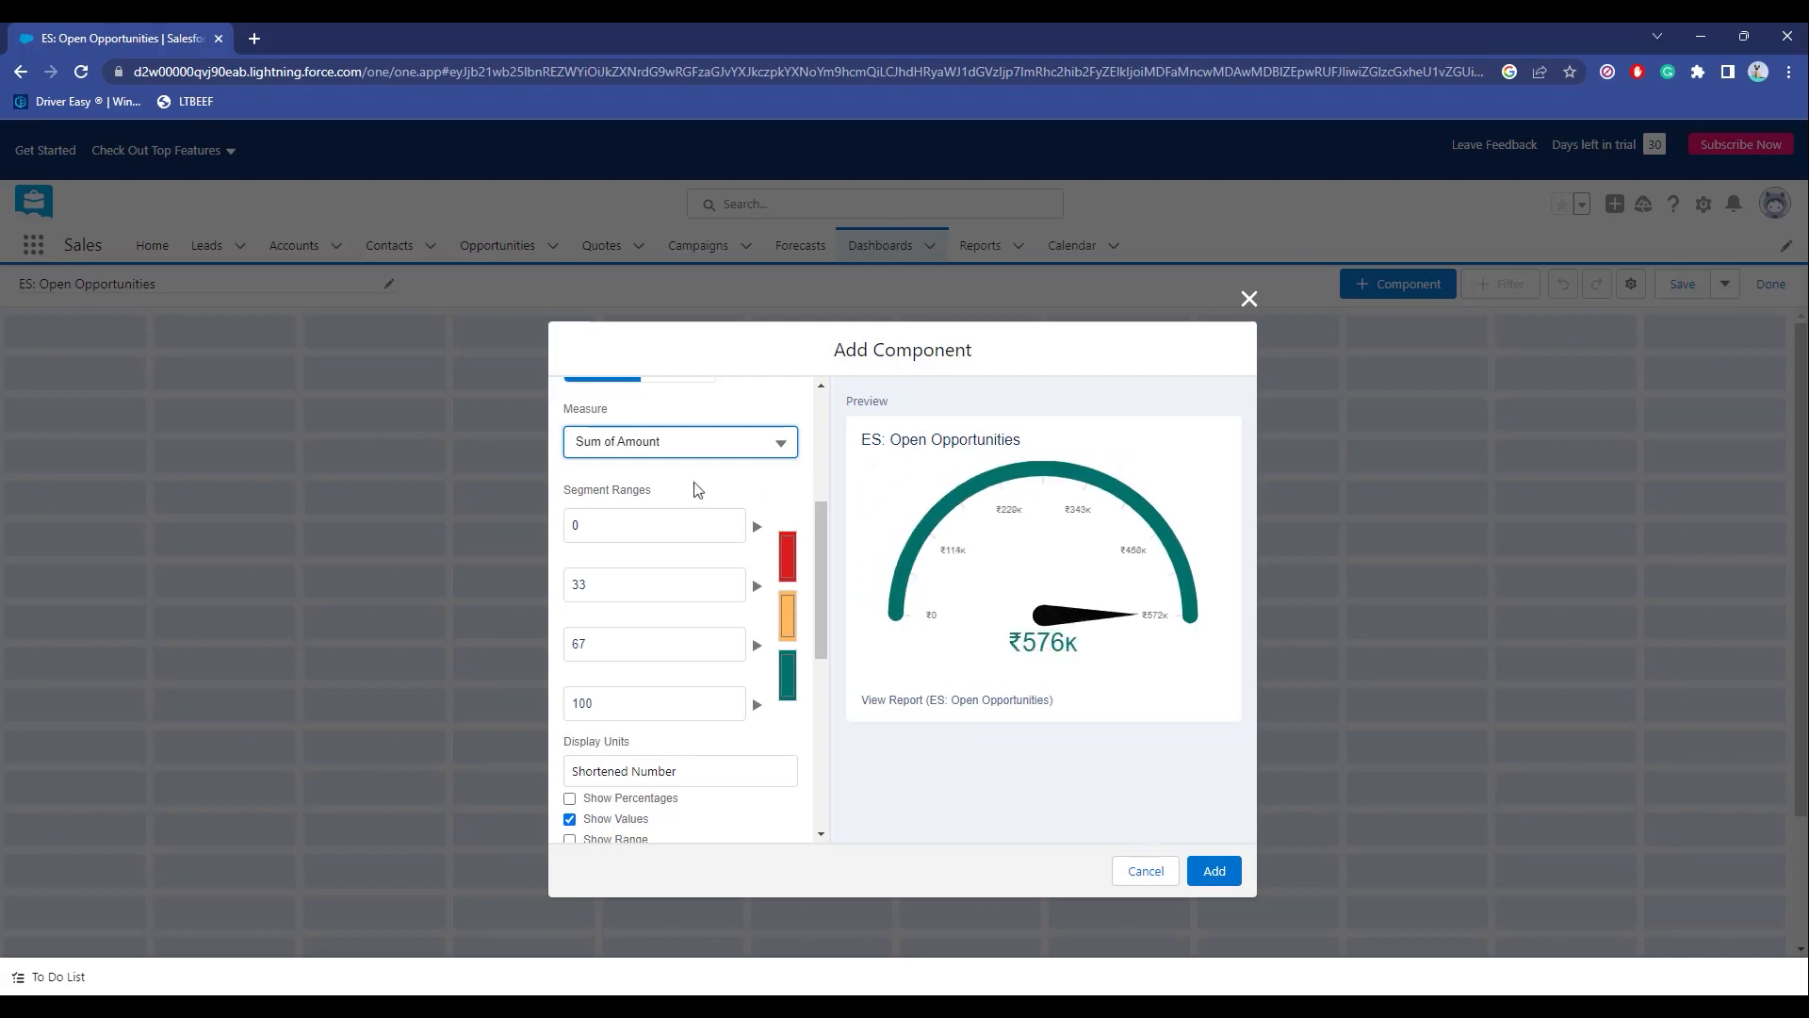
Try showing percentages and the range on the gauge, and turn both options off again.
{"action": "left_click_drag", "start_coordinate": [822, 531], "coordinate": [822, 624]}
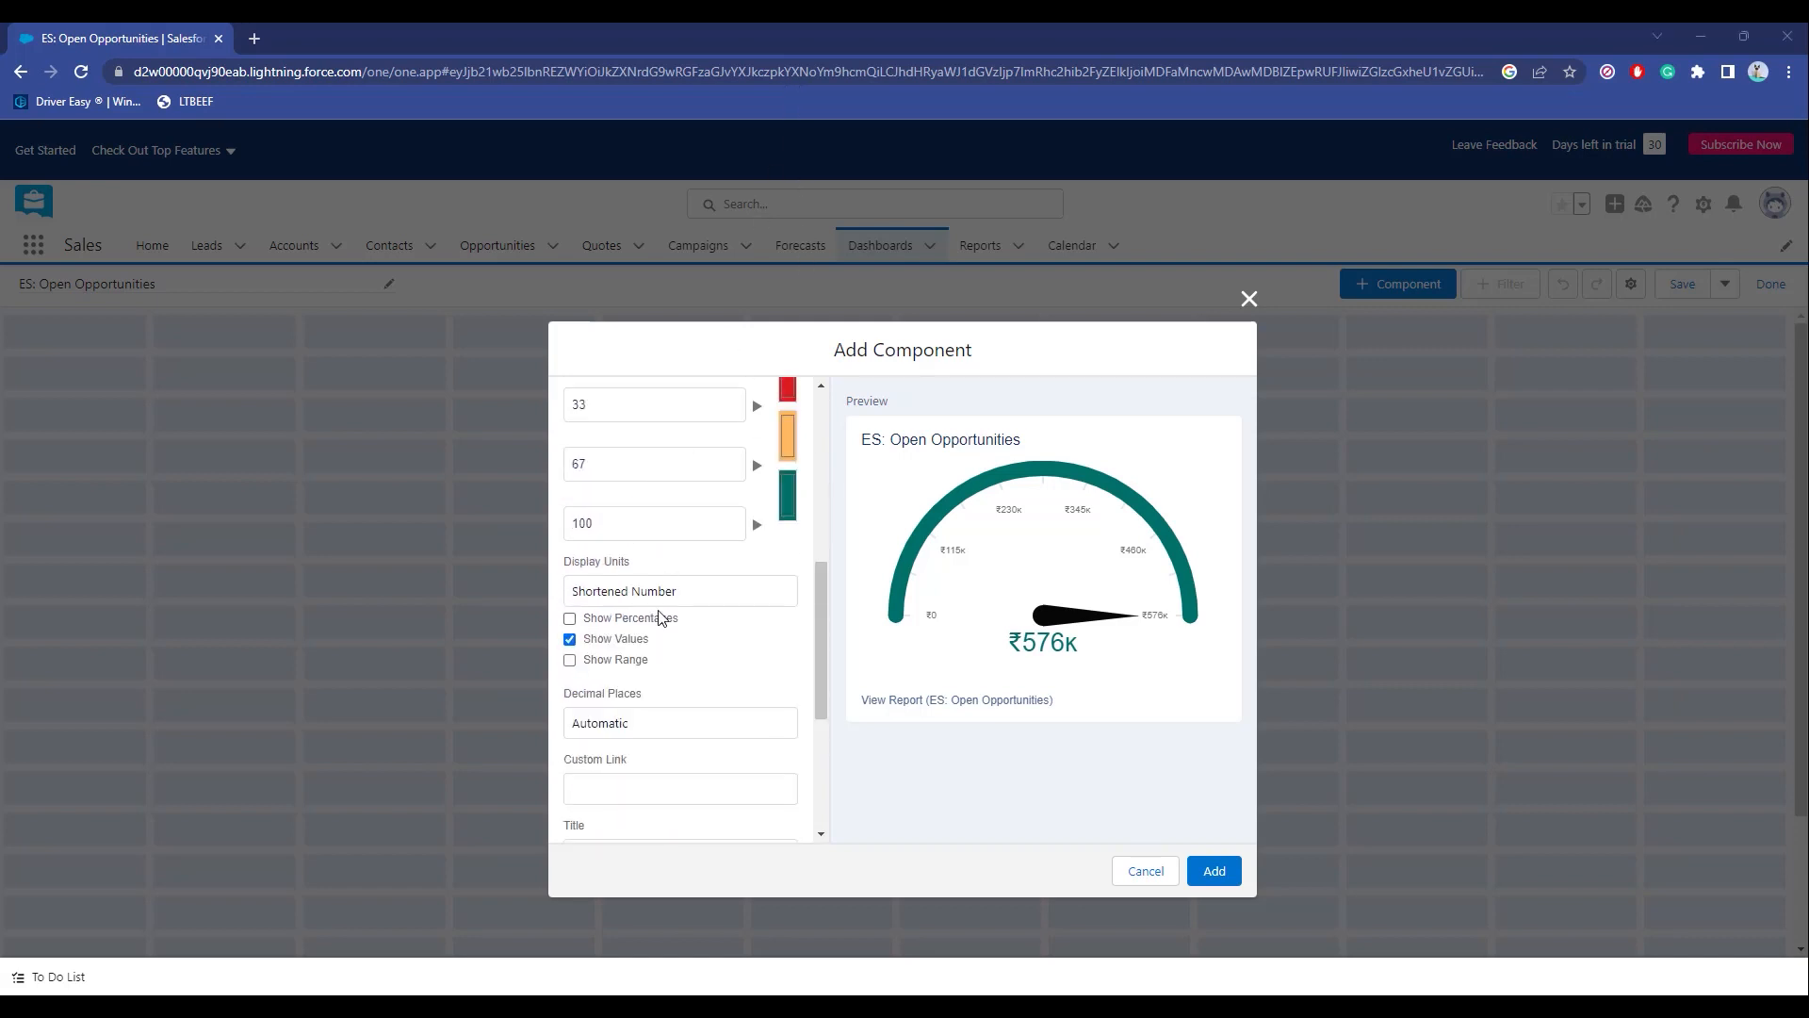
{"action": "left_click", "coordinate": [608, 623]}
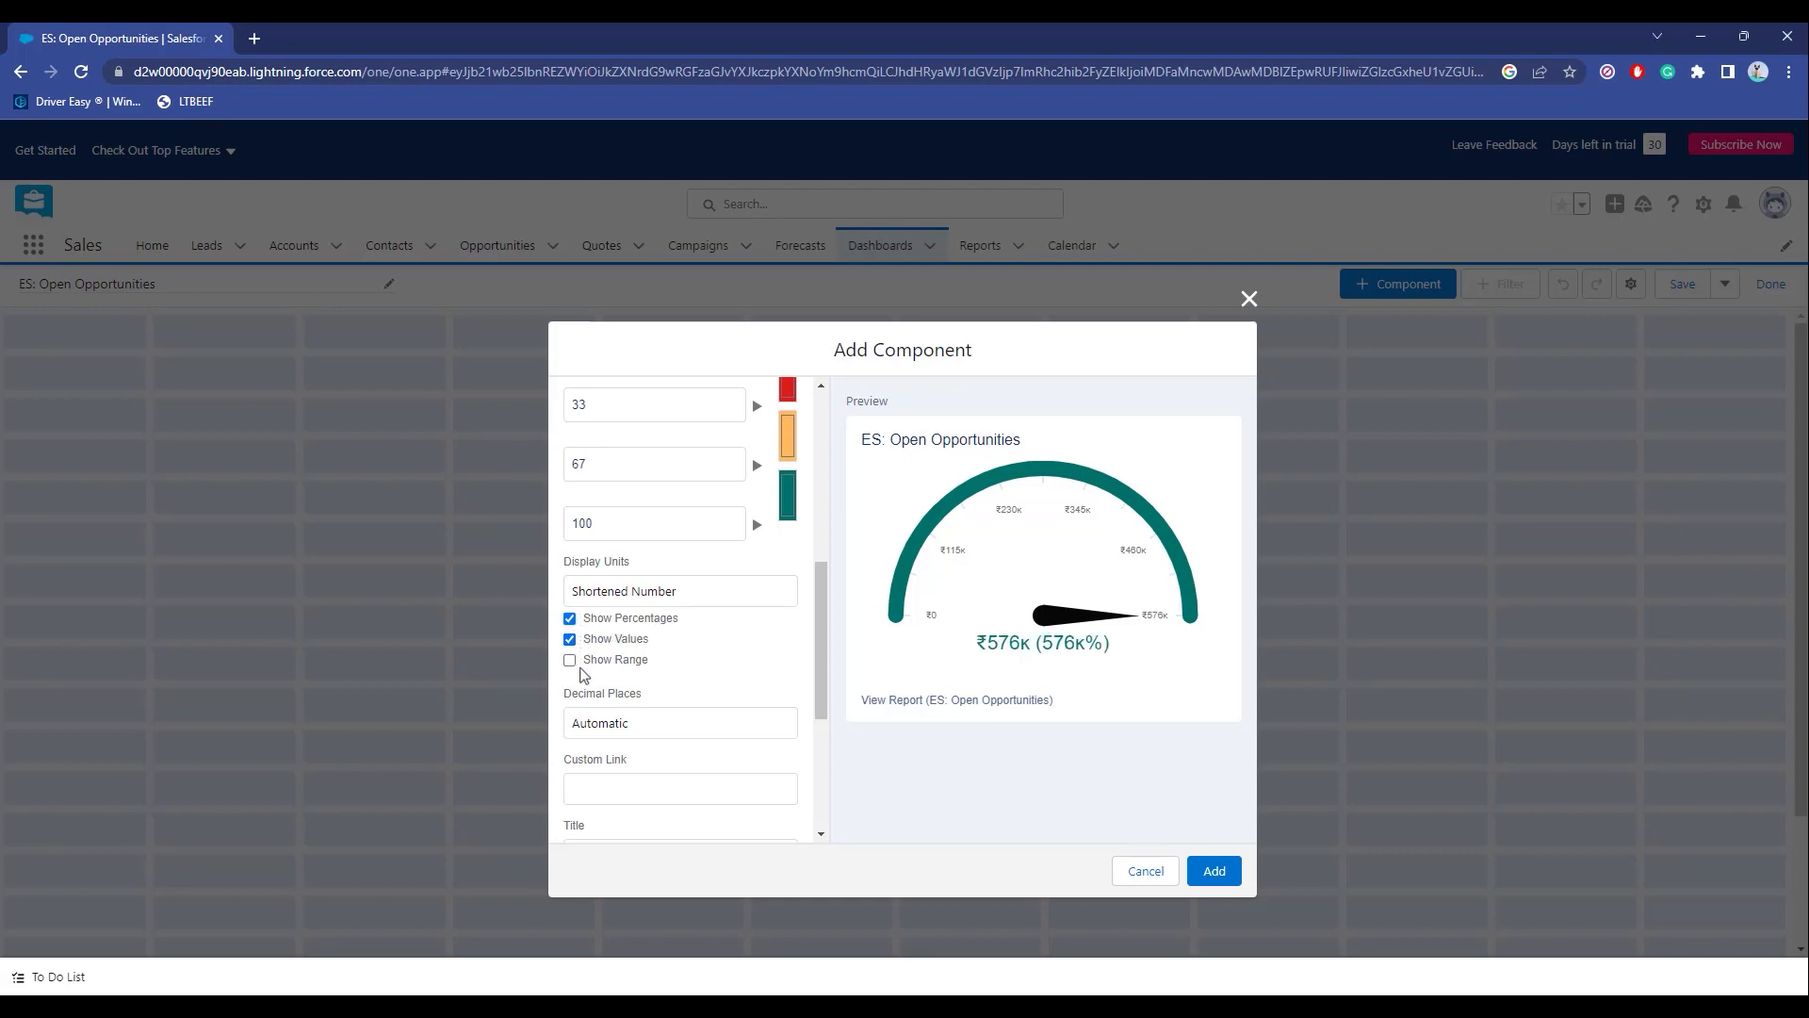
{"action": "left_click", "coordinate": [570, 660]}
{"action": "scroll", "coordinate": [649, 682], "scroll_direction": "down", "scroll_amount": 1}
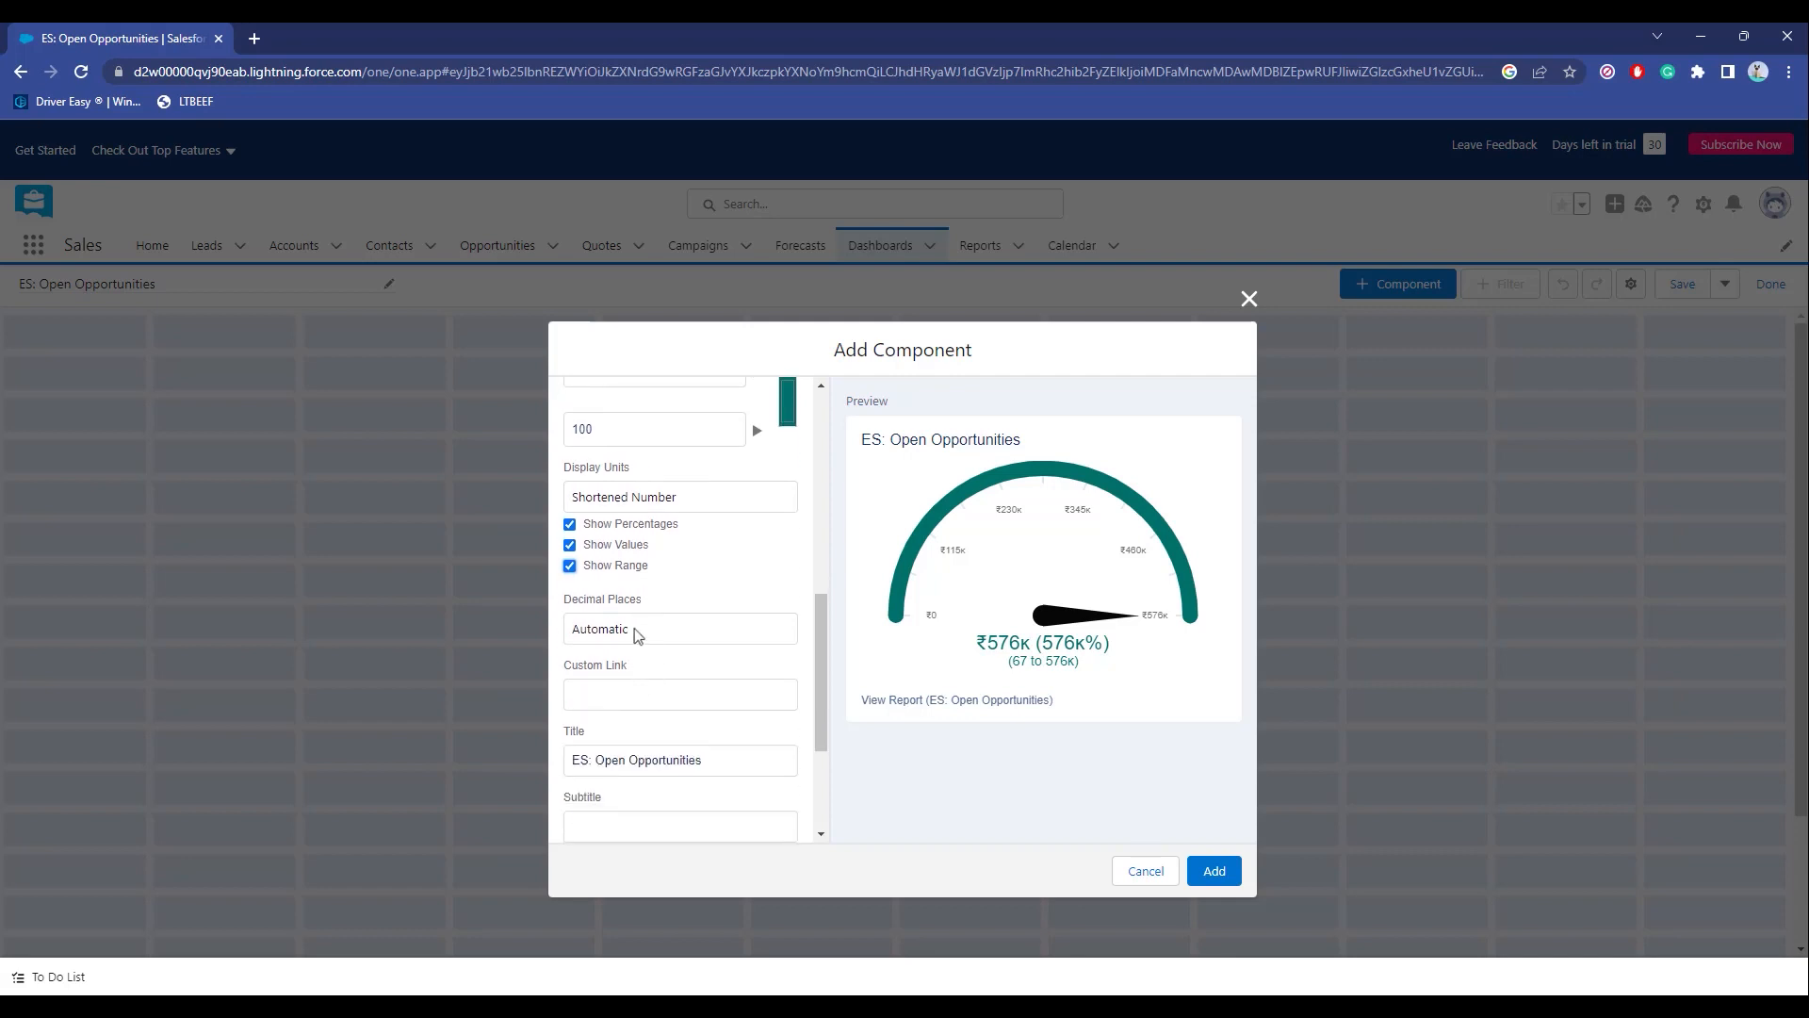
{"action": "left_click", "coordinate": [622, 527]}
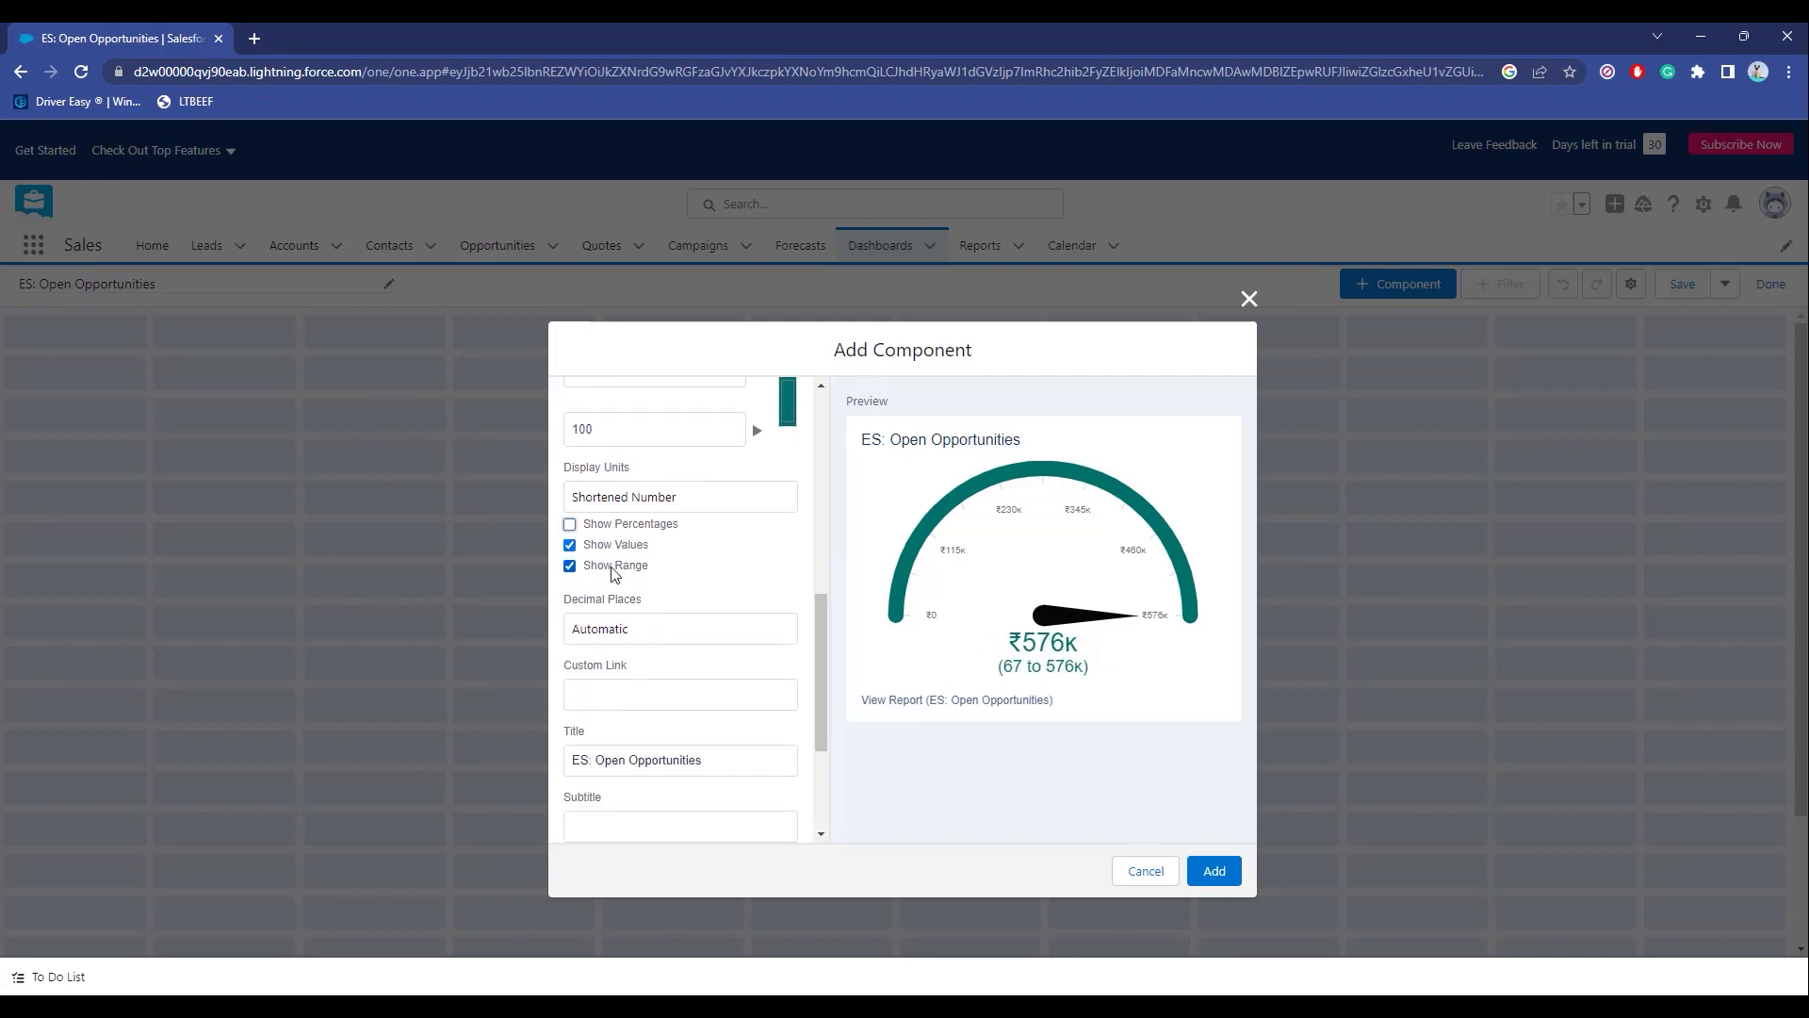
{"action": "left_click", "coordinate": [612, 568]}
Try 5 decimal places for the gauge's values and settle on 2.
{"action": "left_click", "coordinate": [658, 631]}
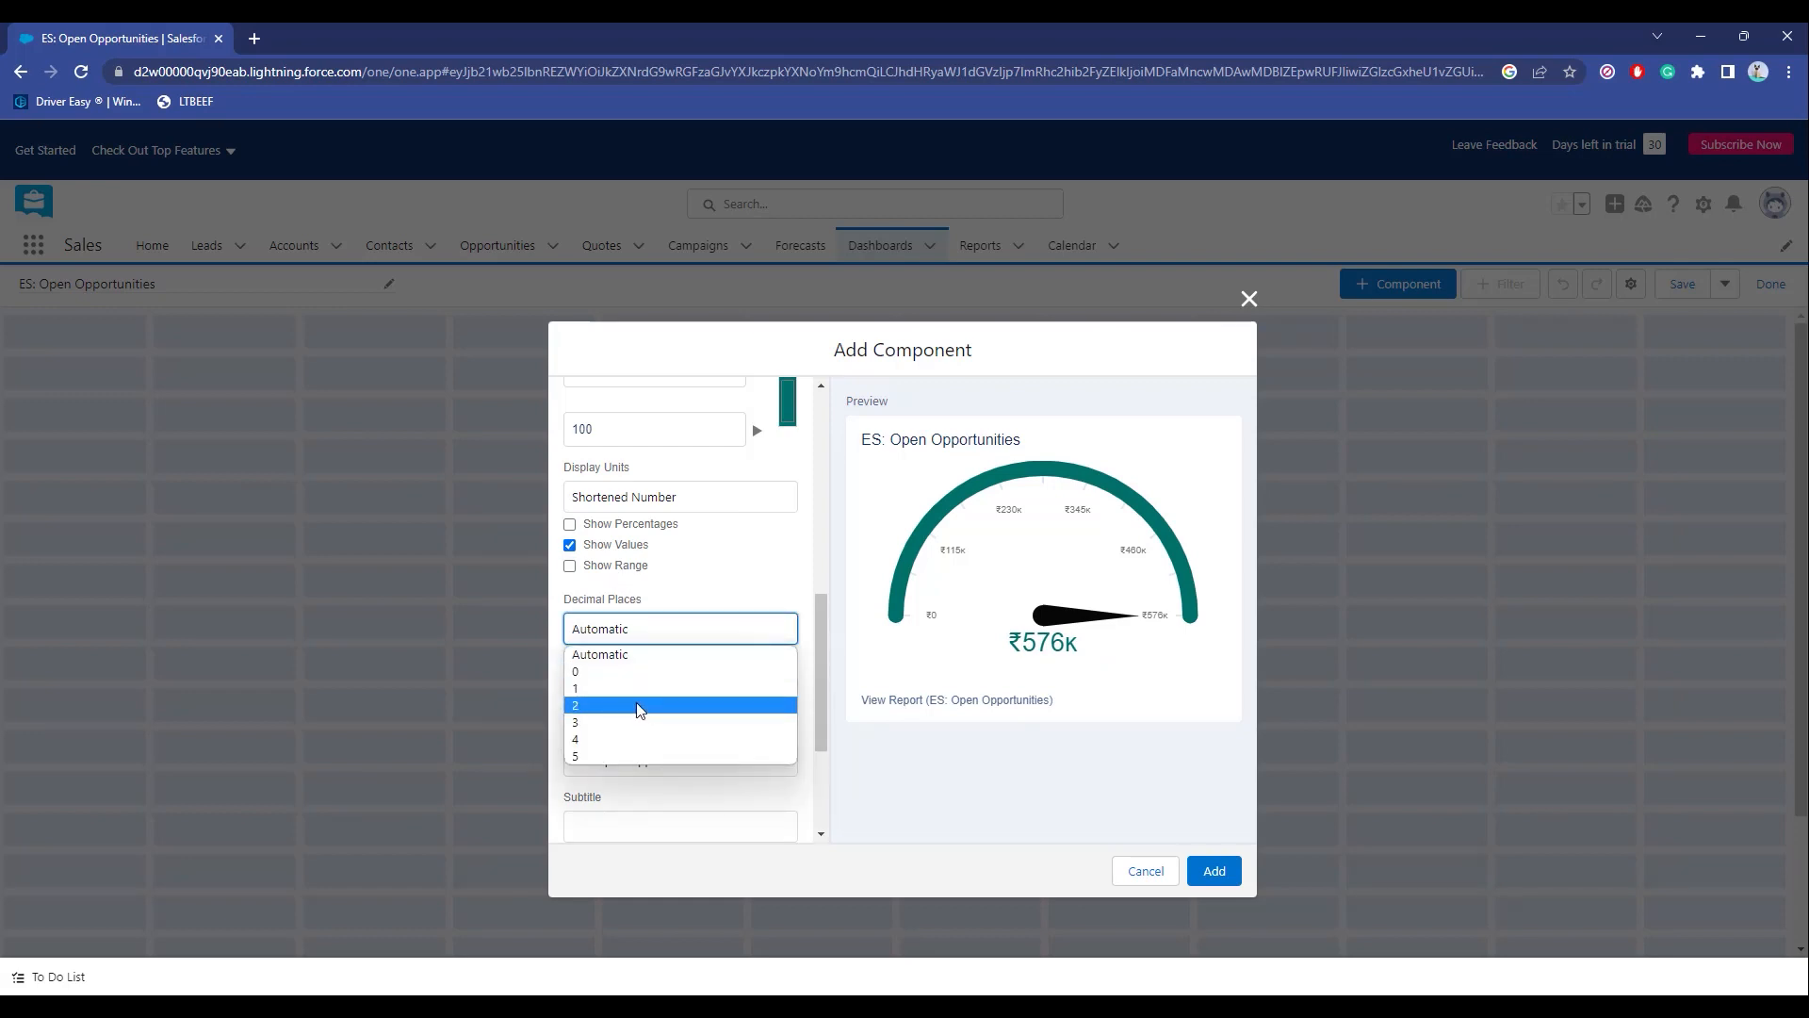
{"action": "left_click", "coordinate": [603, 756]}
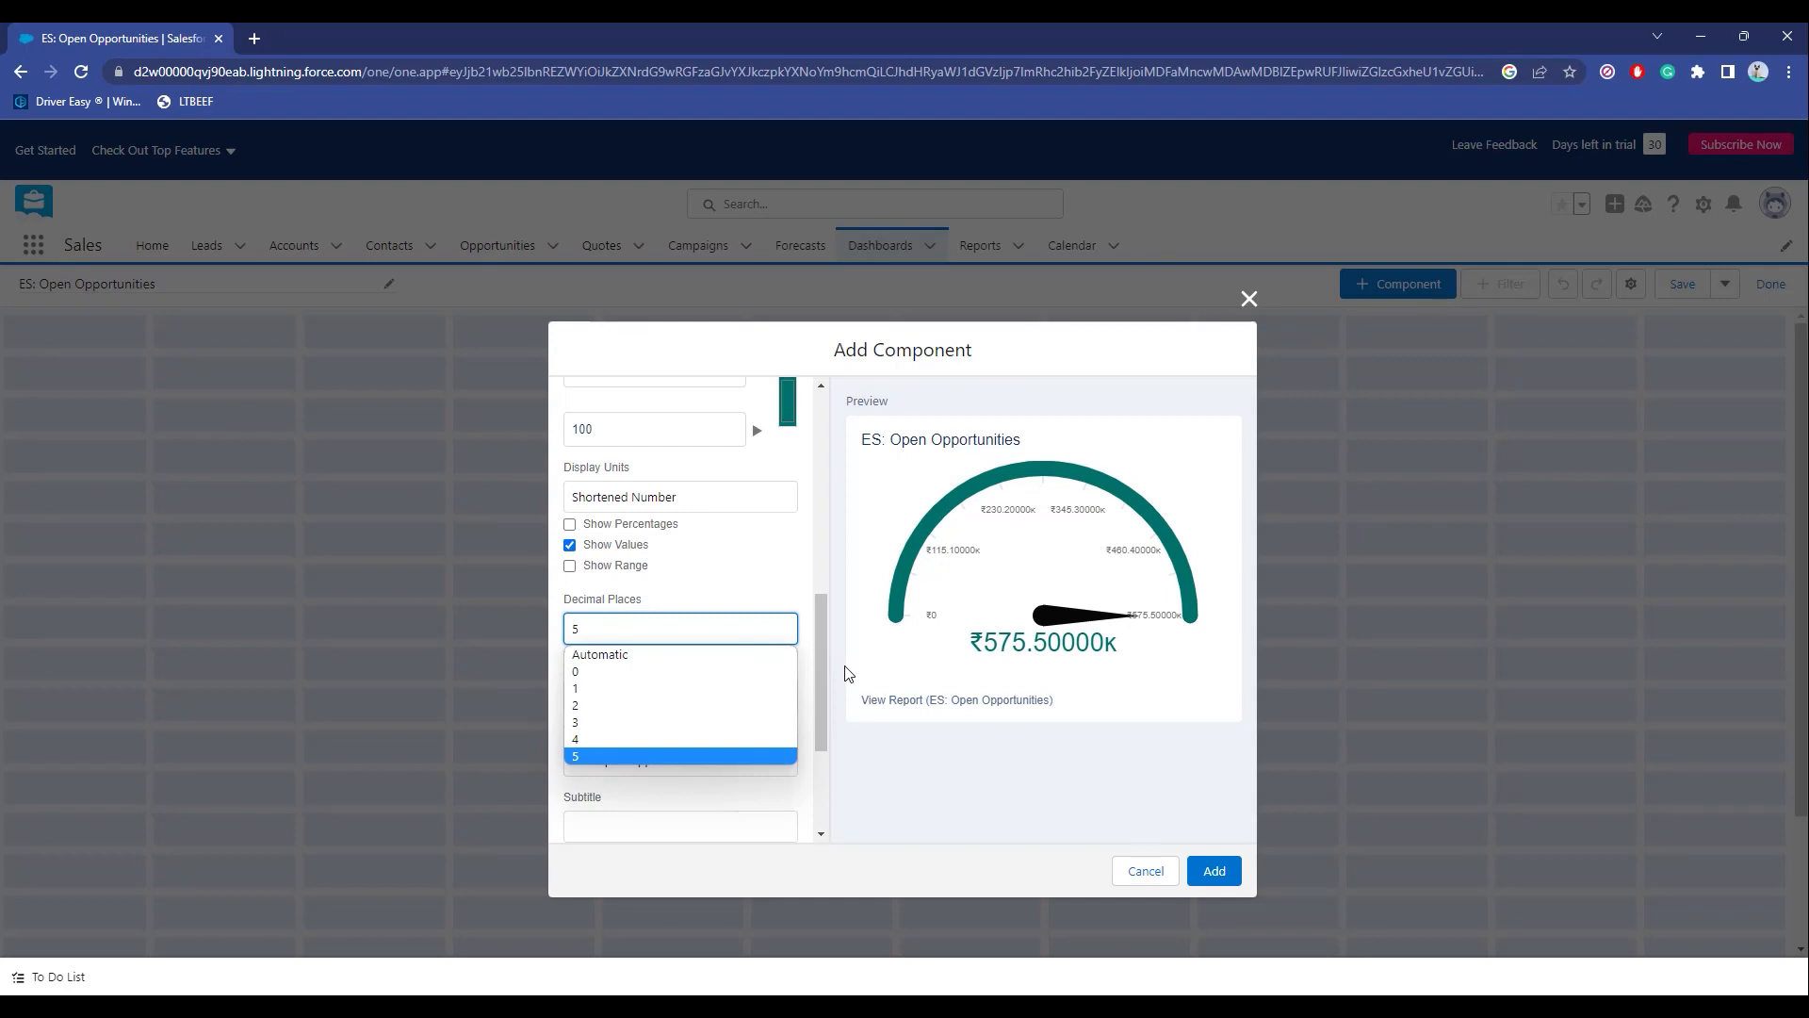
{"action": "left_click", "coordinate": [609, 707]}
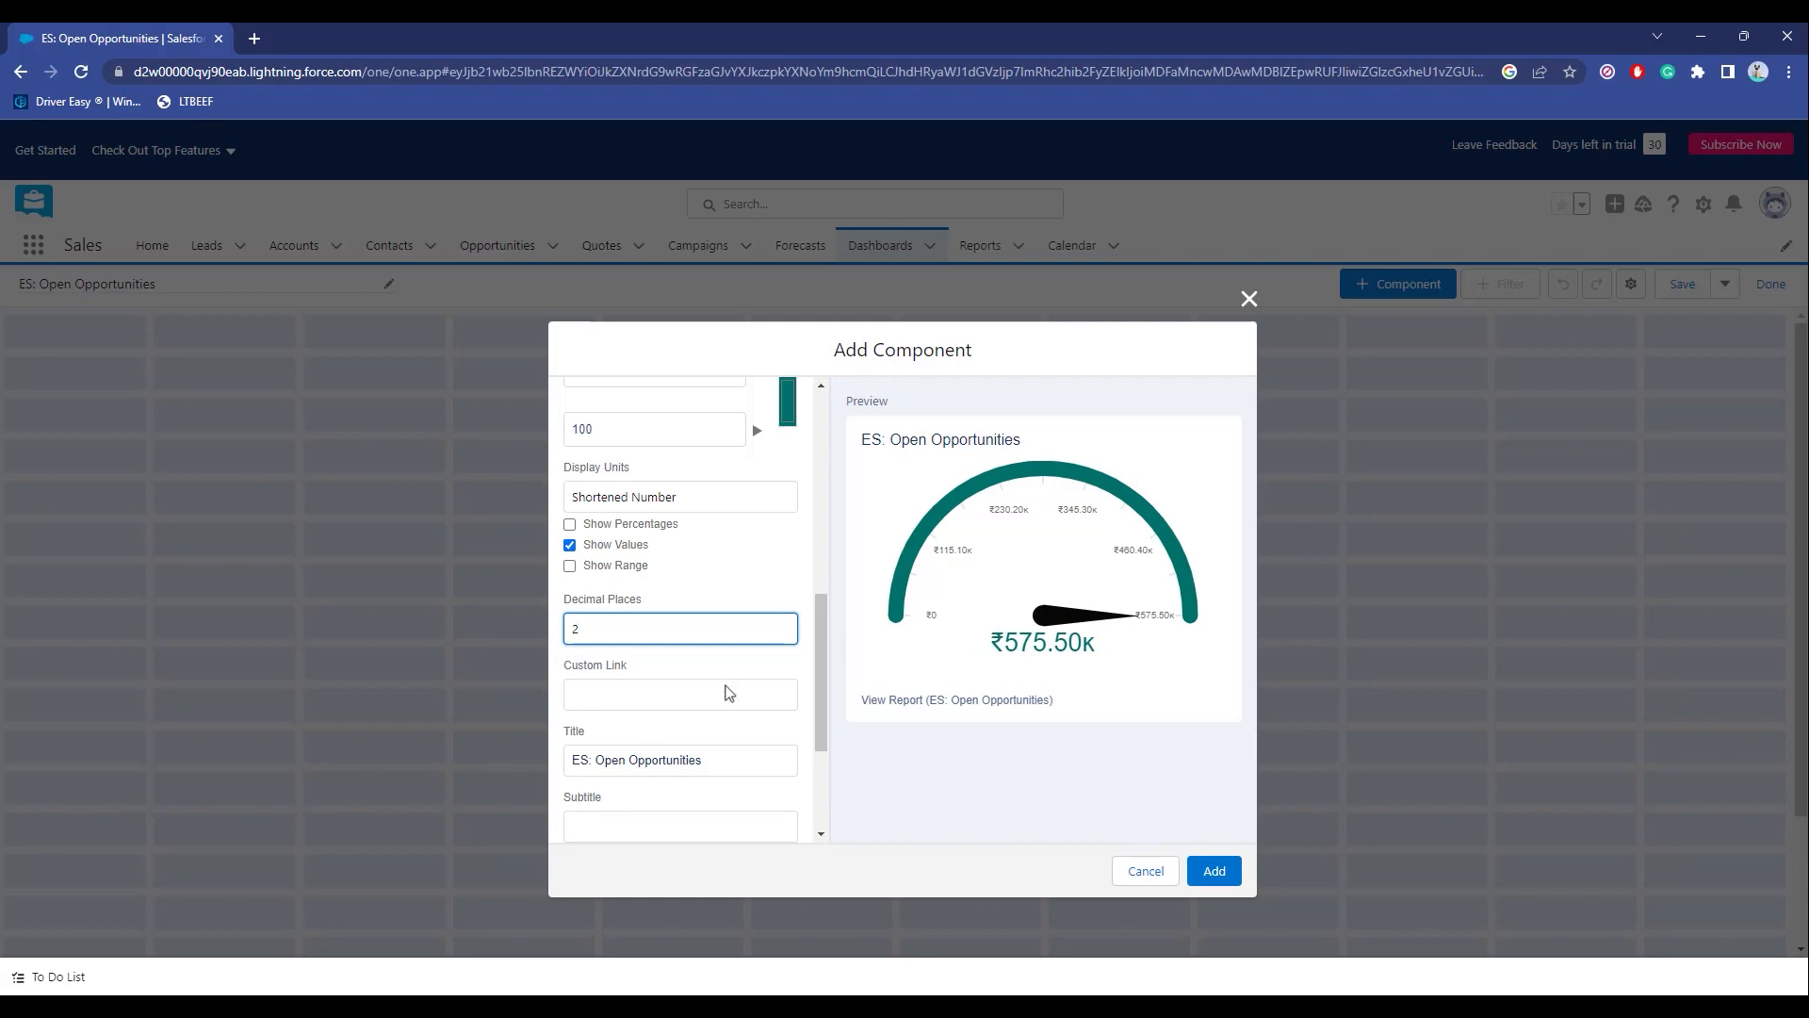
{"action": "left_click_drag", "start_coordinate": [821, 670], "coordinate": [821, 713]}
{"action": "left_click", "coordinate": [662, 561]}
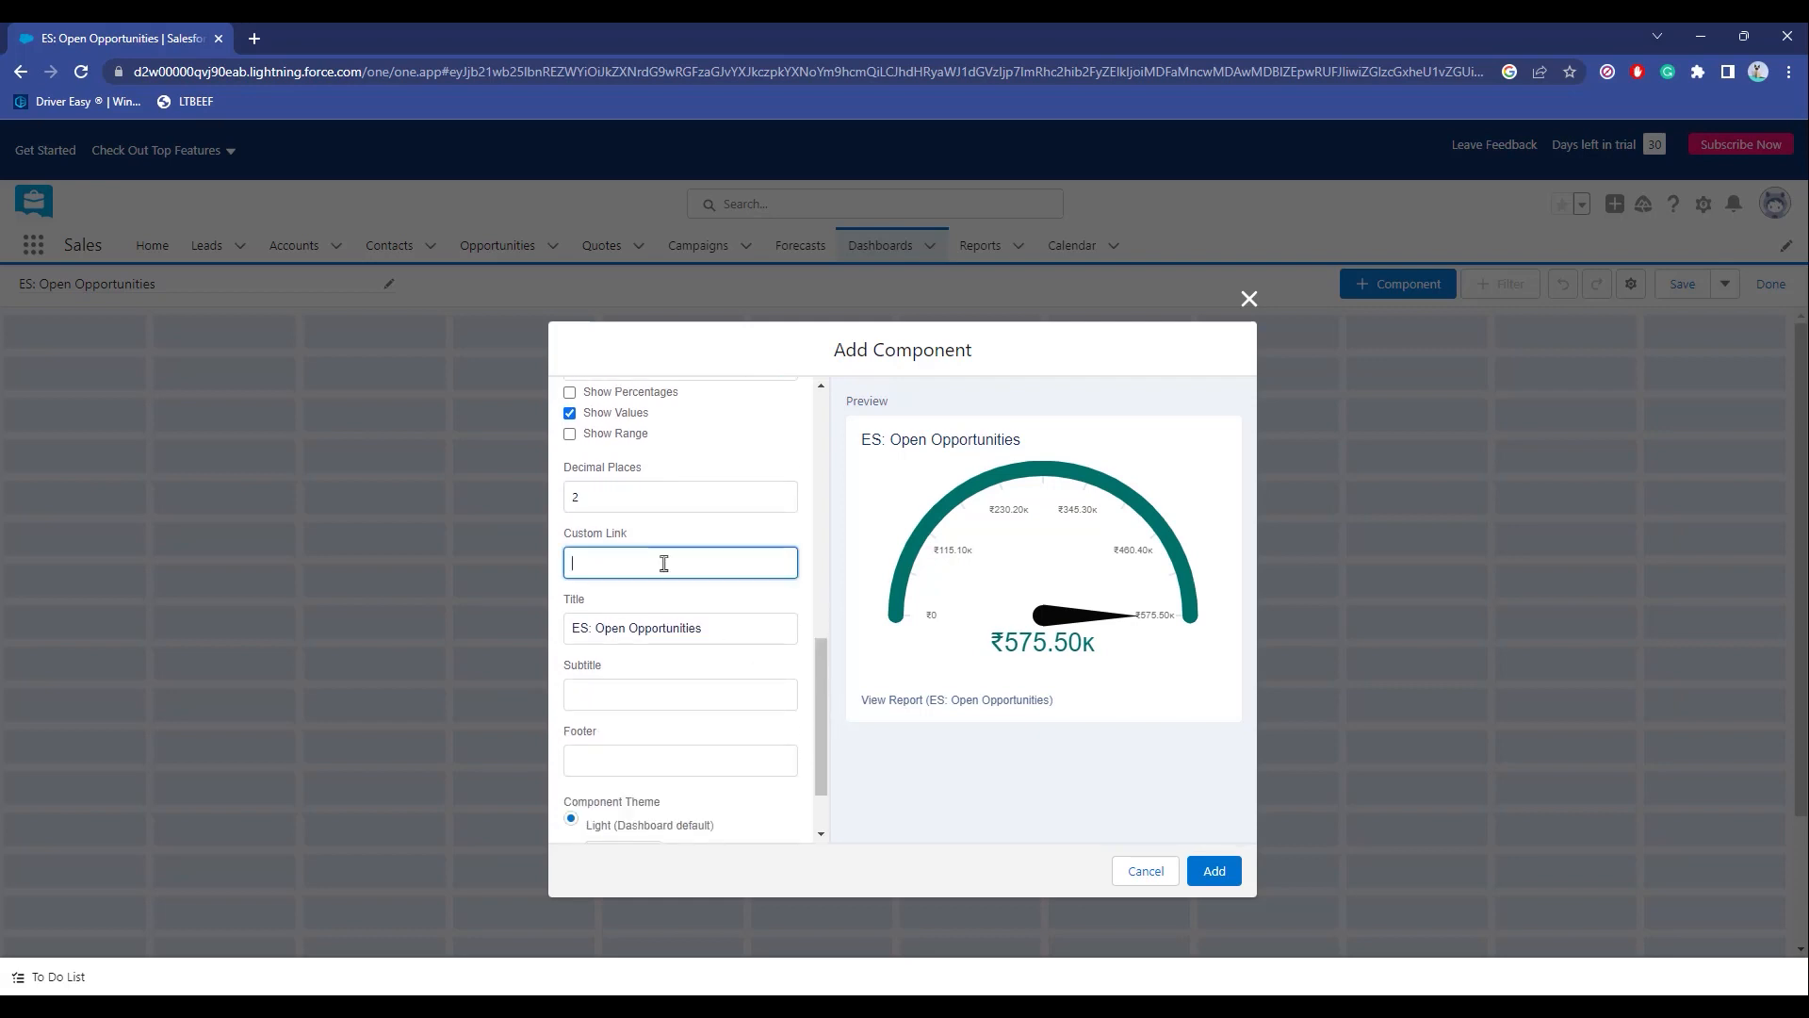
{"action": "left_click", "coordinate": [704, 626]}
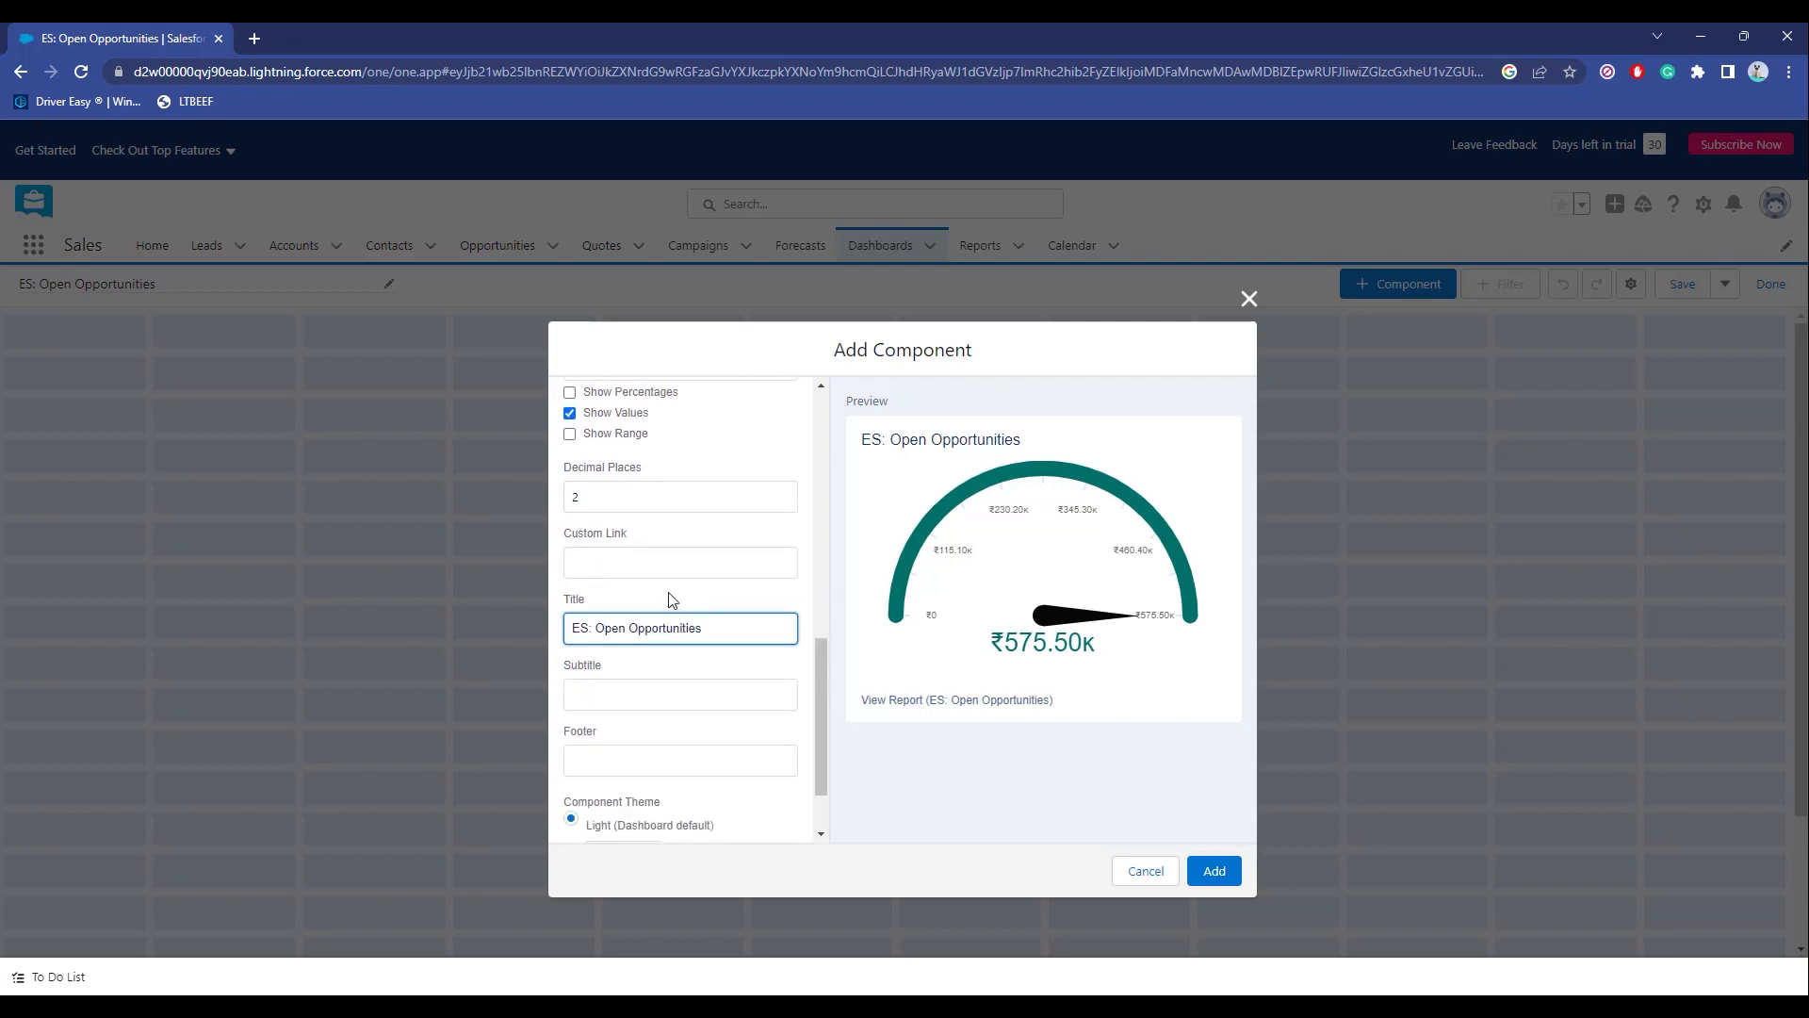
Apply the Dark component theme to the gauge and add the component to the dashboard.
{"action": "scroll", "coordinate": [672, 599], "scroll_direction": "down", "scroll_amount": 1}
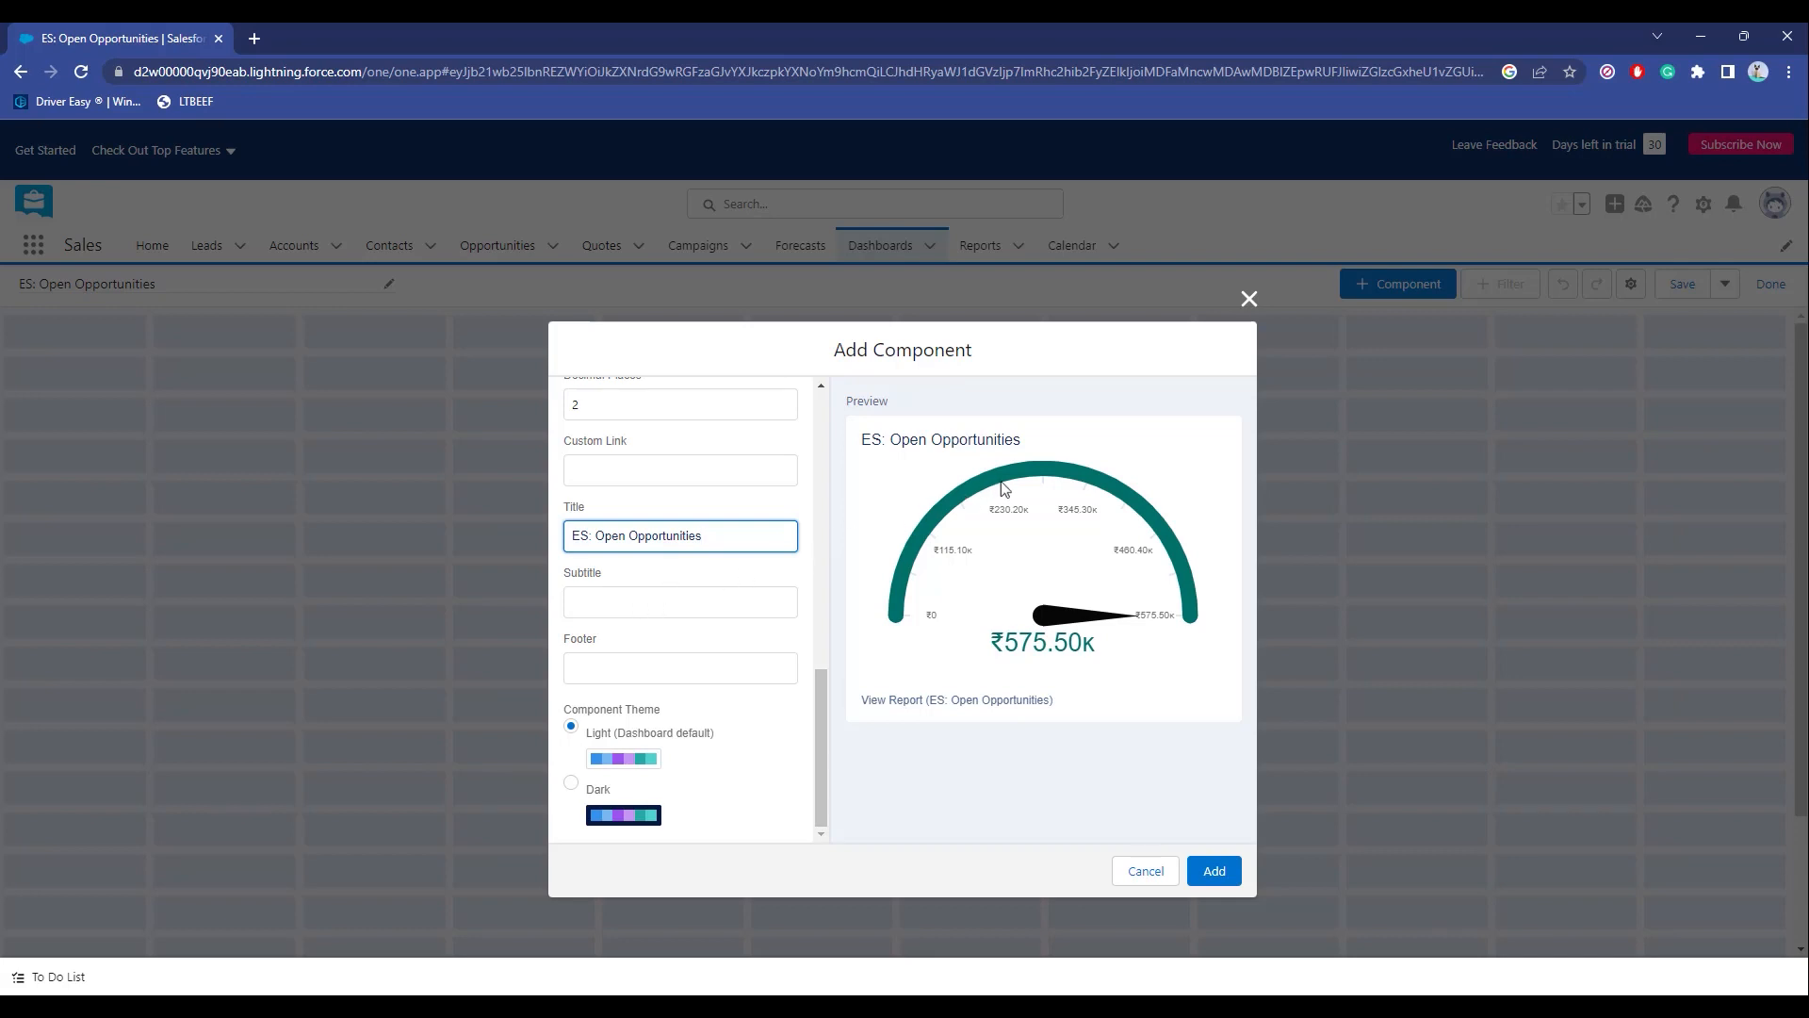
{"action": "mouse_move", "coordinate": [1005, 488]}
{"action": "left_click", "coordinate": [572, 783]}
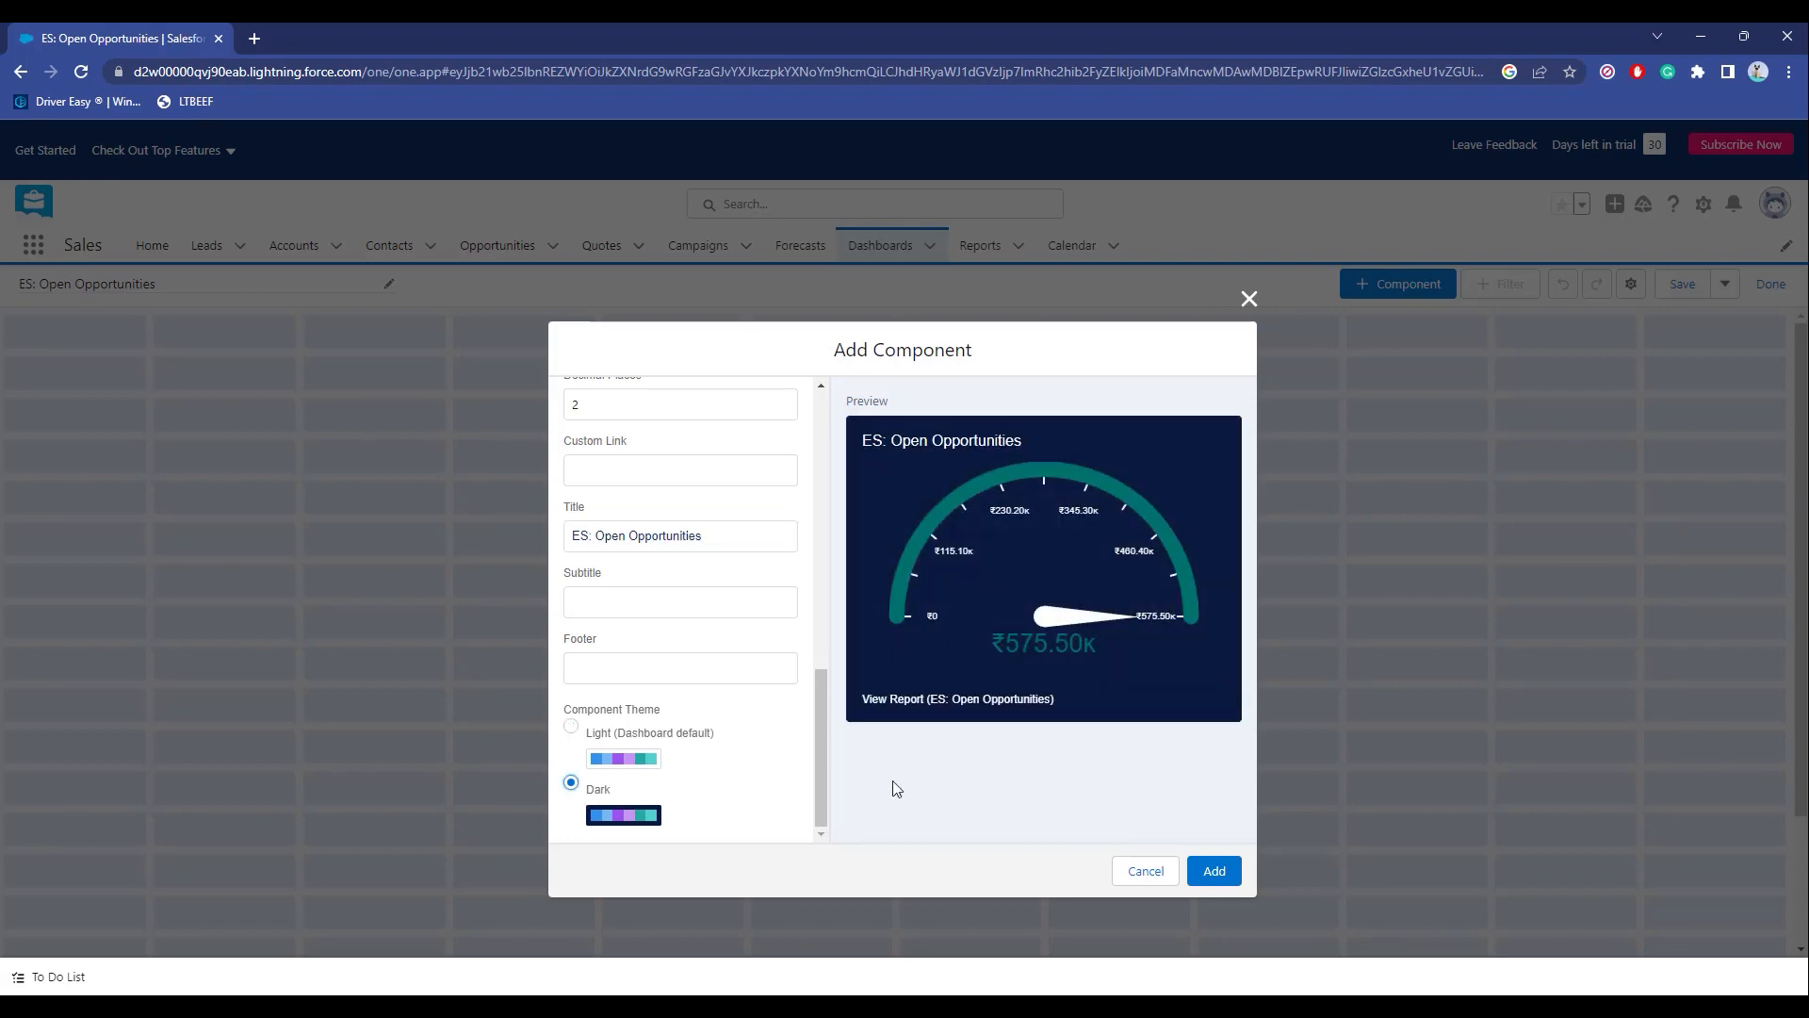
{"action": "left_click", "coordinate": [1214, 871]}
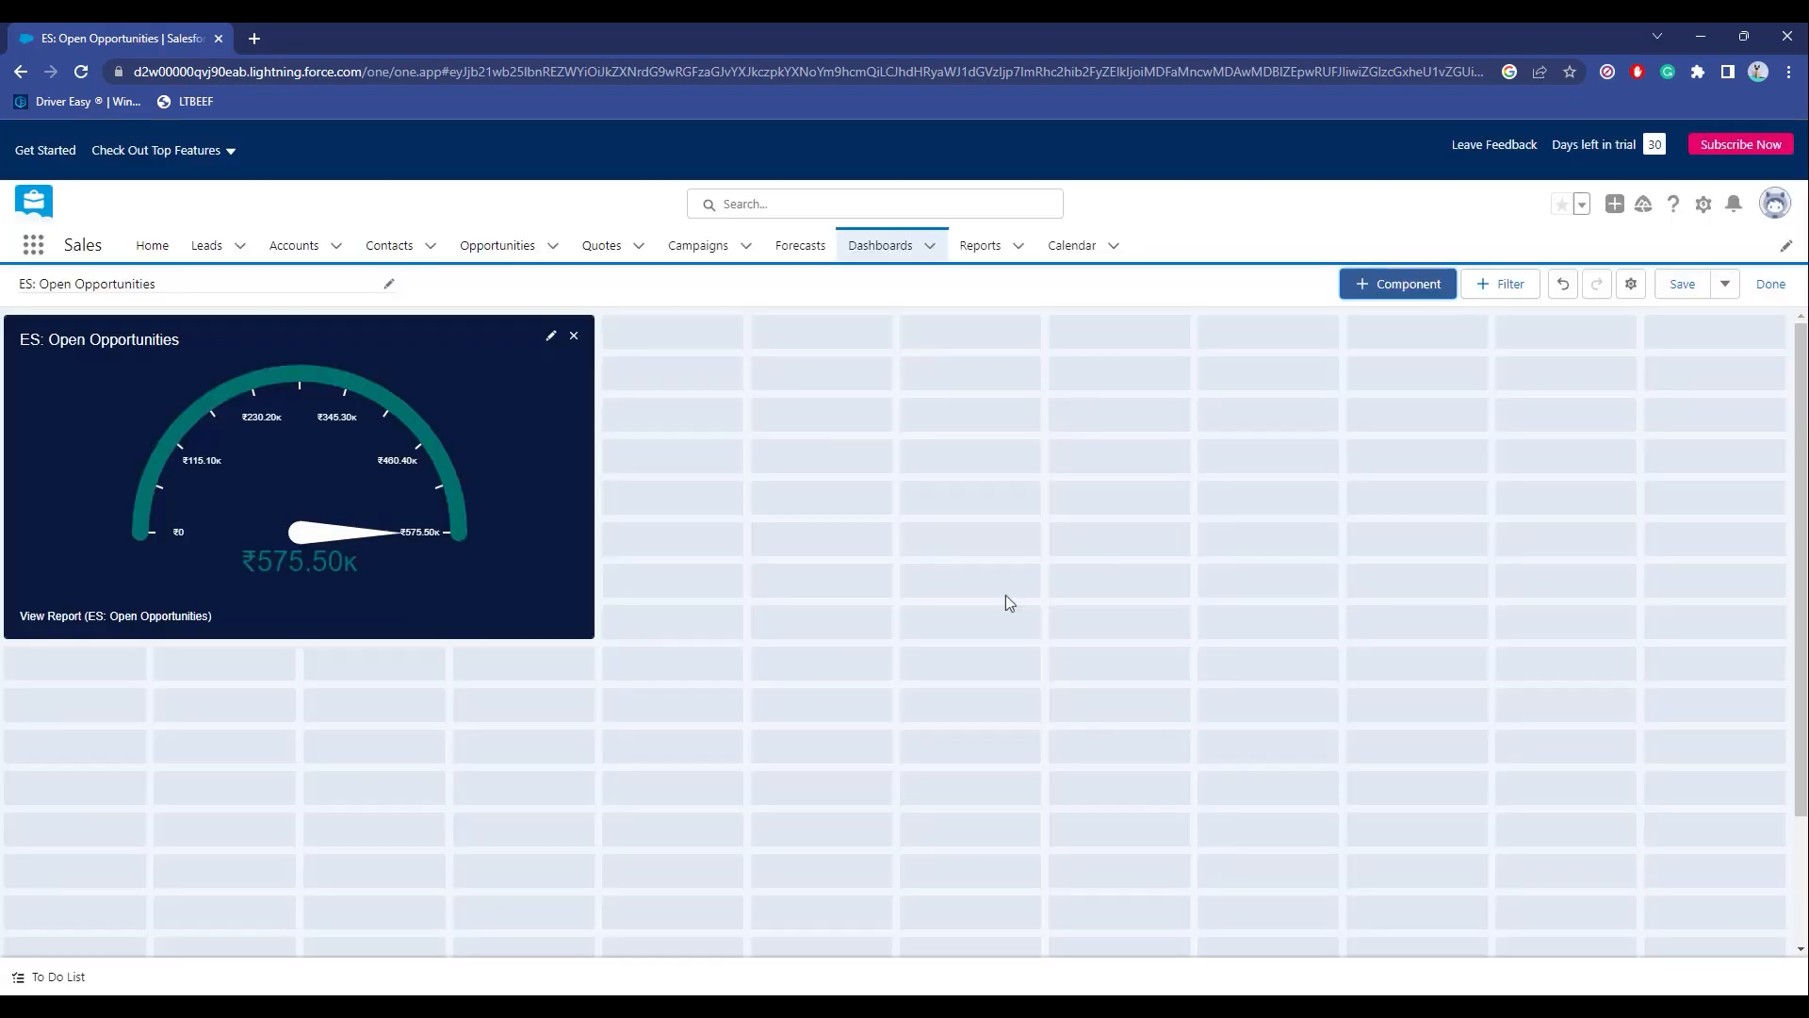
Resize the gauge component on the dashboard grid, trying a larger size first and ending at three columns wide.
{"action": "left_click", "coordinate": [534, 611]}
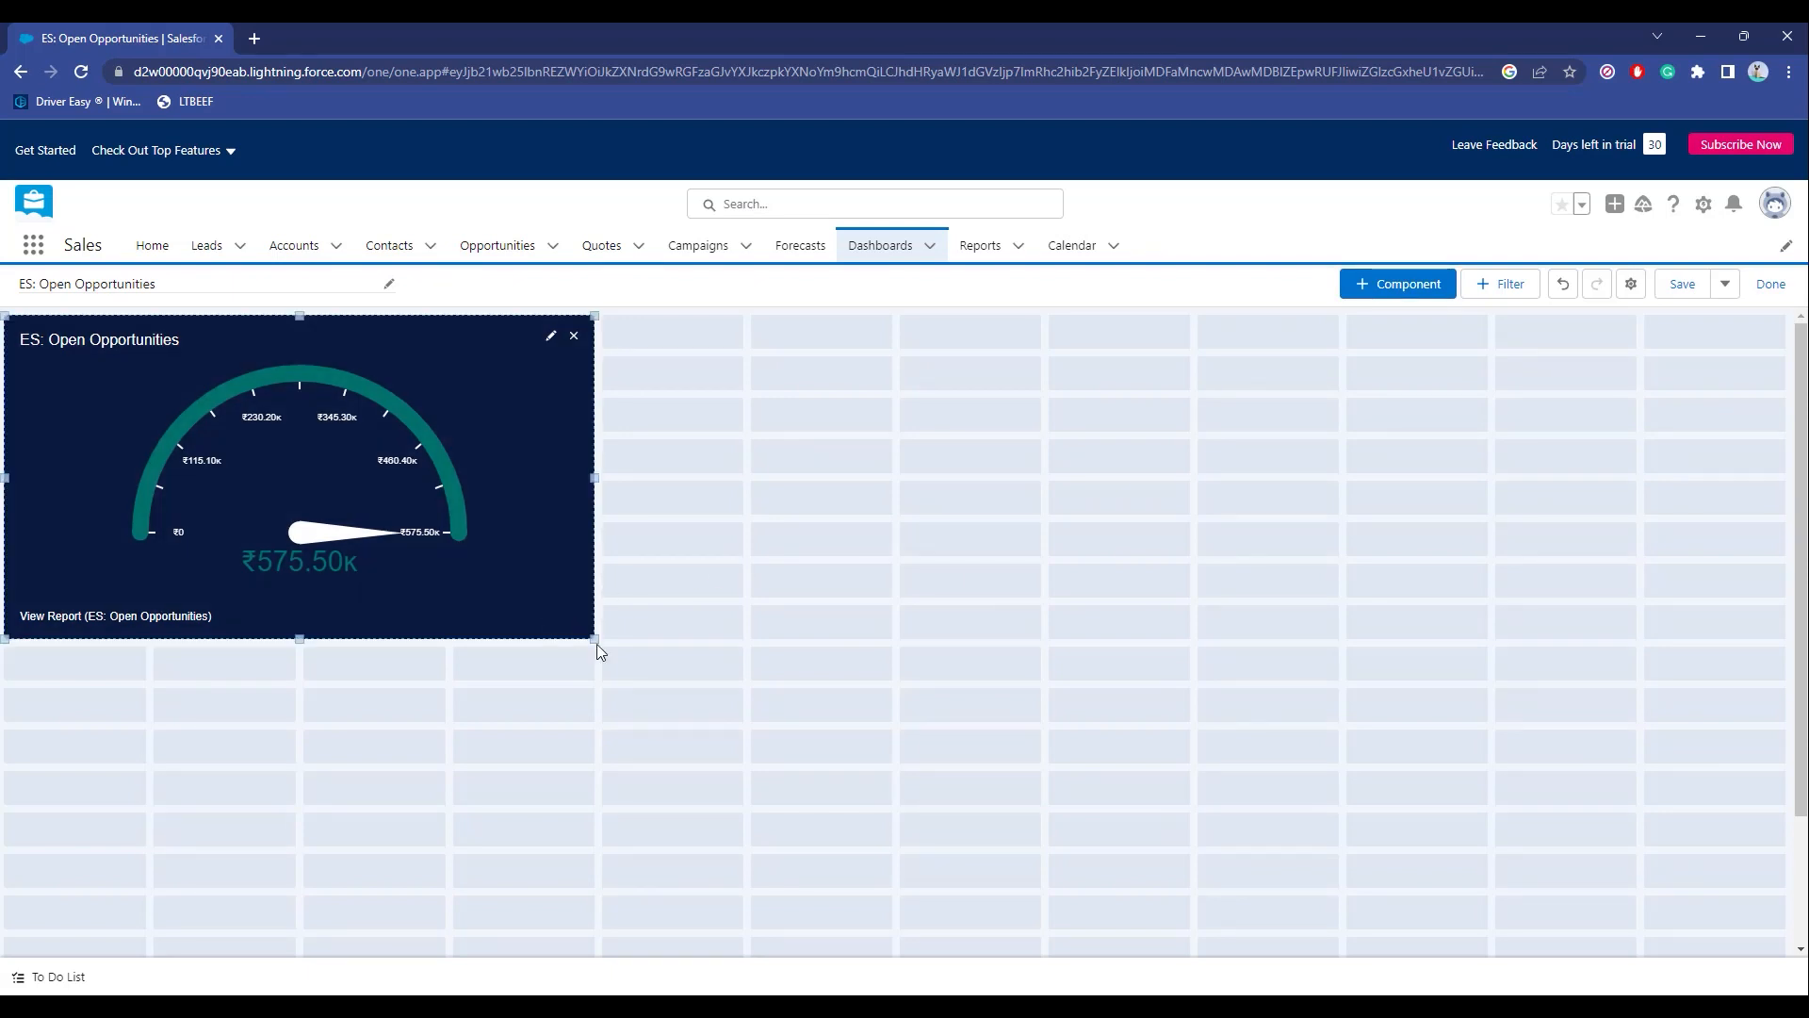
{"action": "left_click_drag", "start_coordinate": [599, 650], "coordinate": [693, 704]}
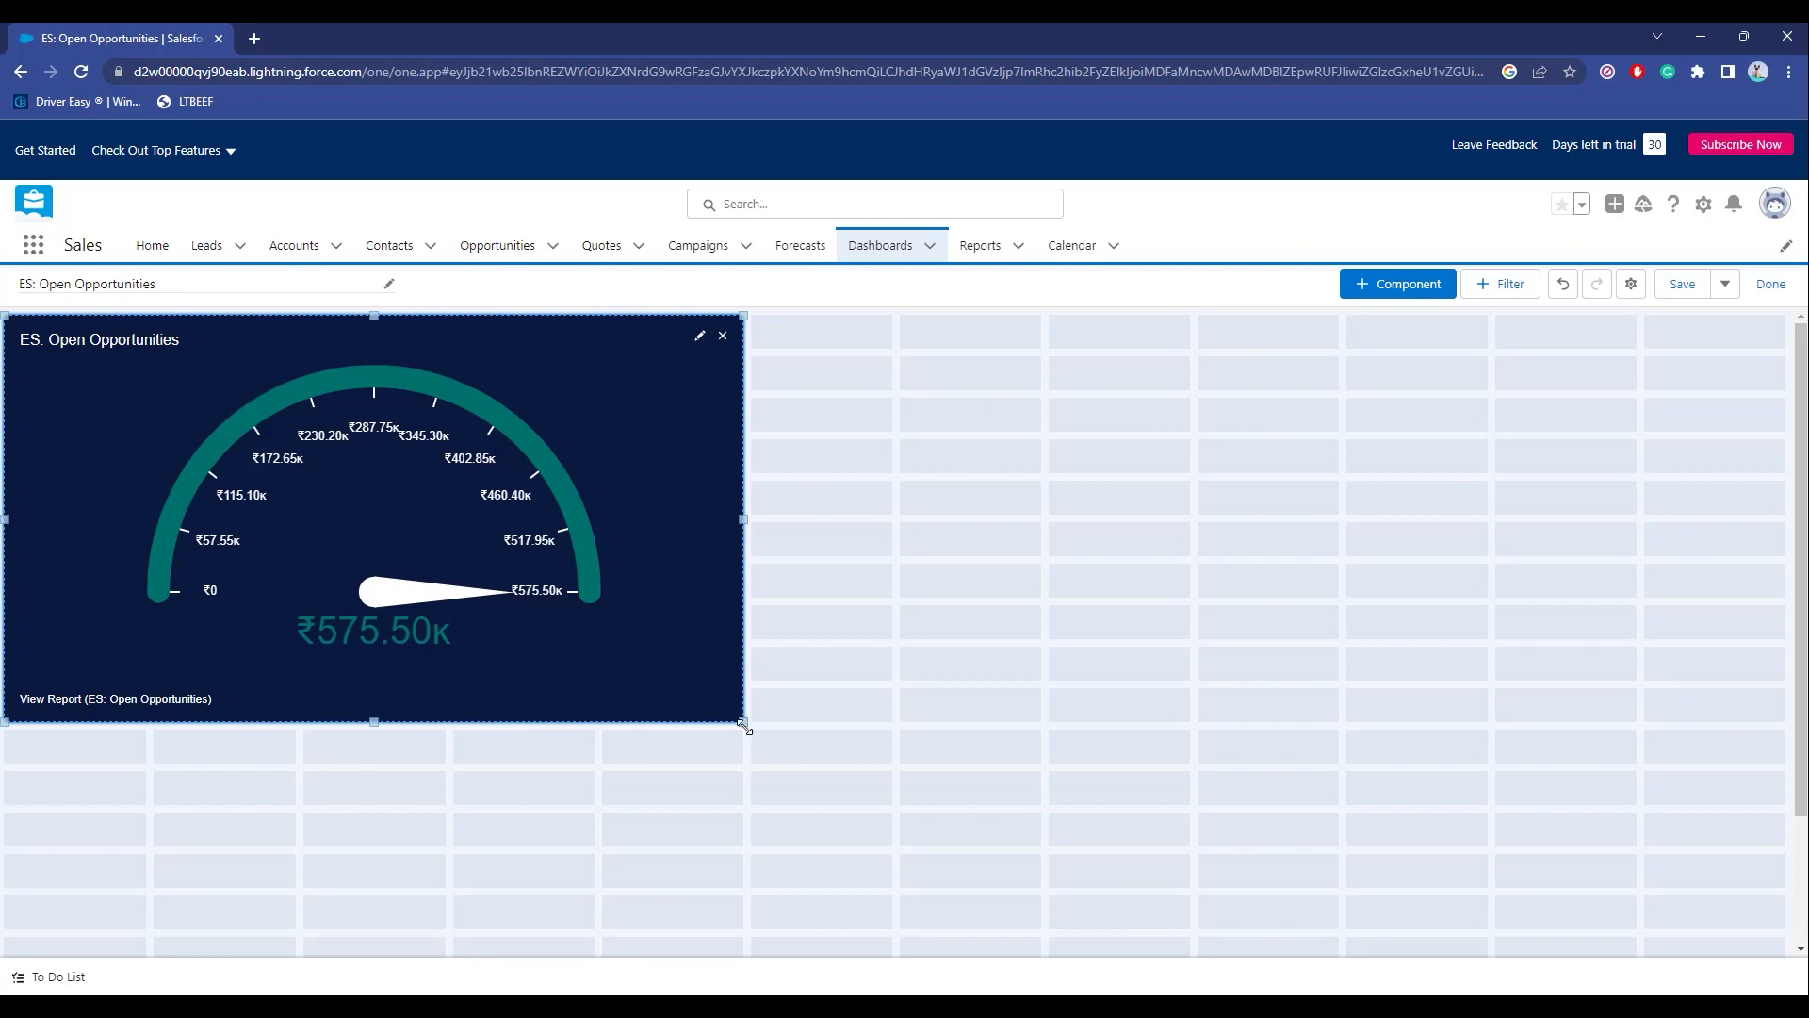
{"action": "left_click_drag", "start_coordinate": [743, 725], "coordinate": [618, 478]}
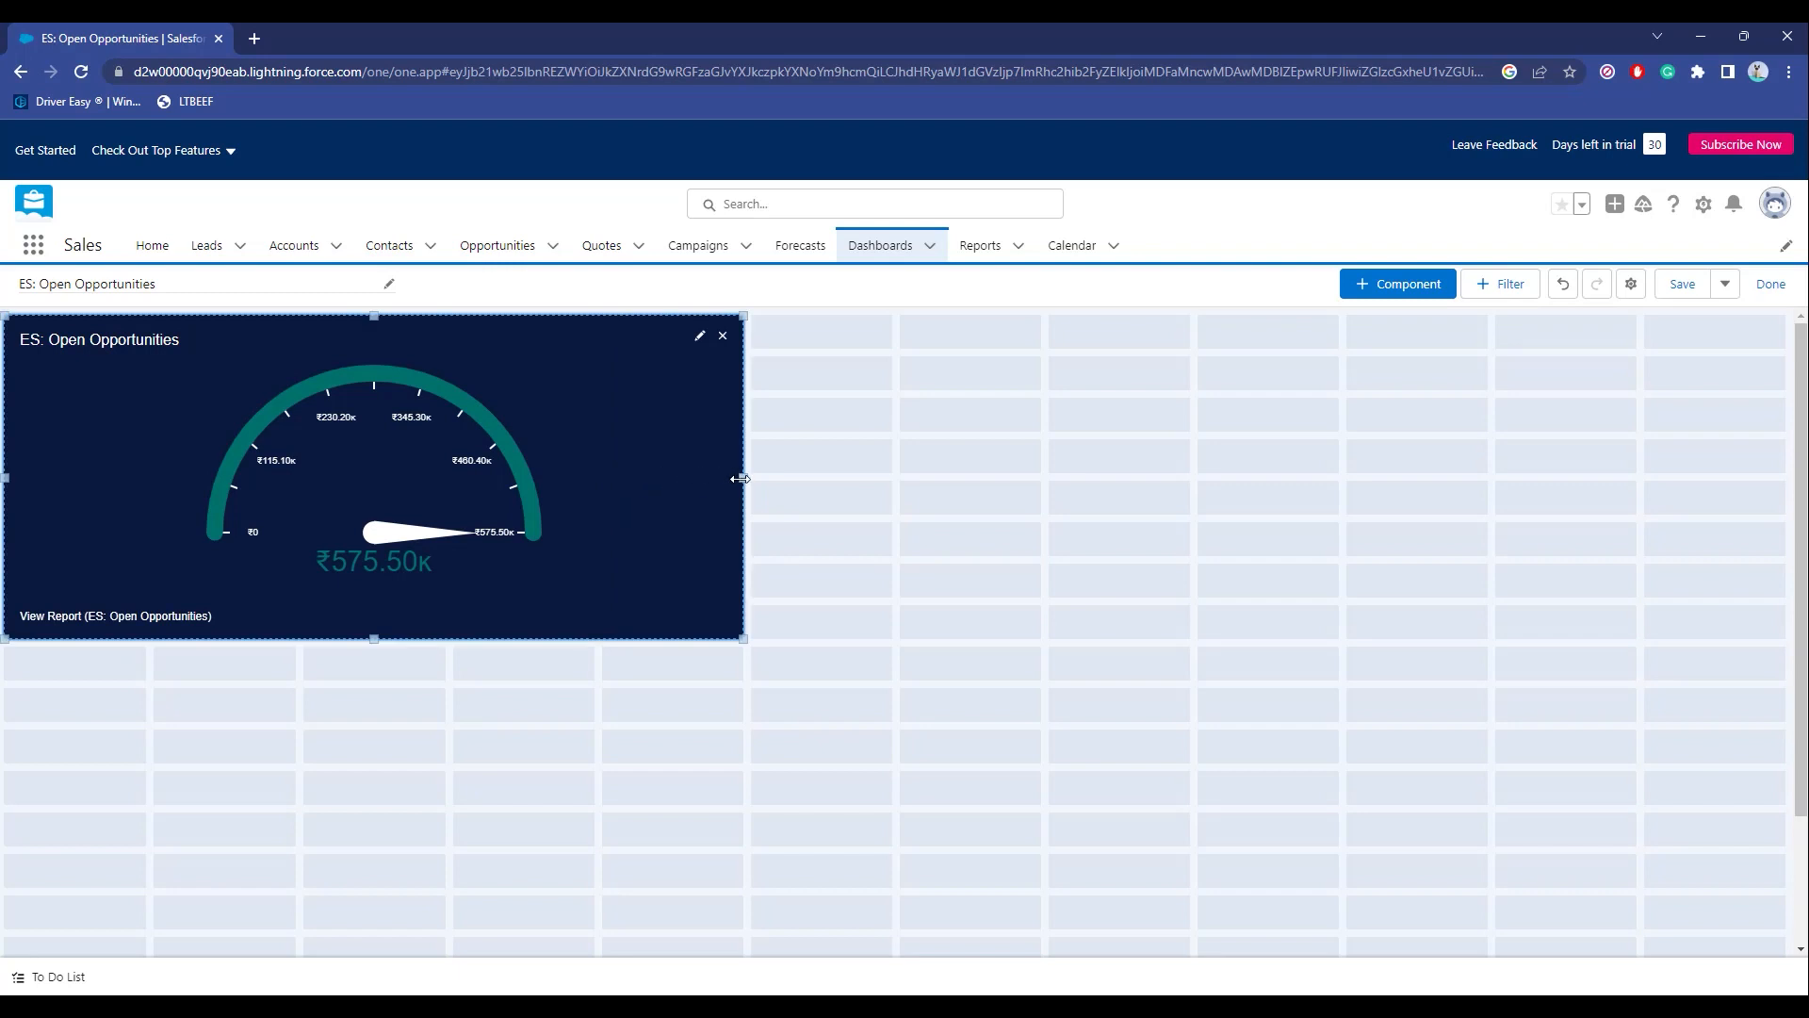
{"action": "left_click_drag", "start_coordinate": [741, 478], "coordinate": [428, 468]}
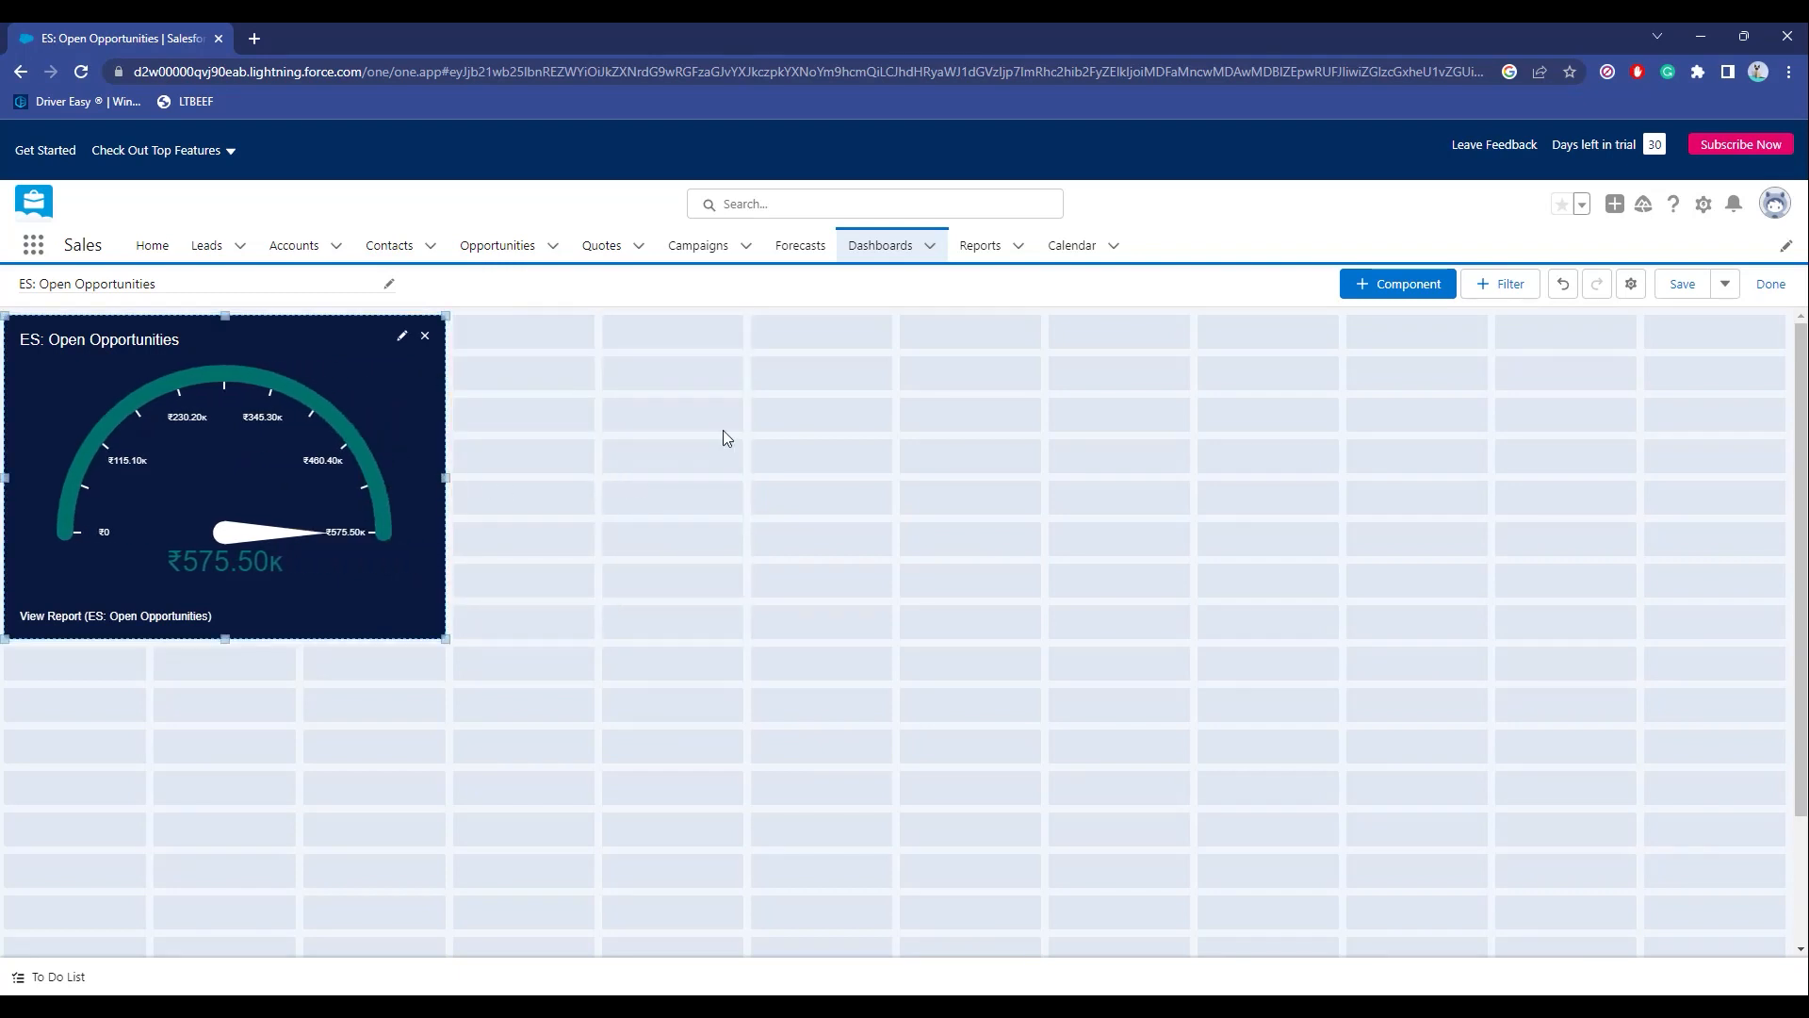
Start adding a second component based on the ES: Closed Won Opportunities By FY/Month report.
{"action": "left_click", "coordinate": [1404, 304]}
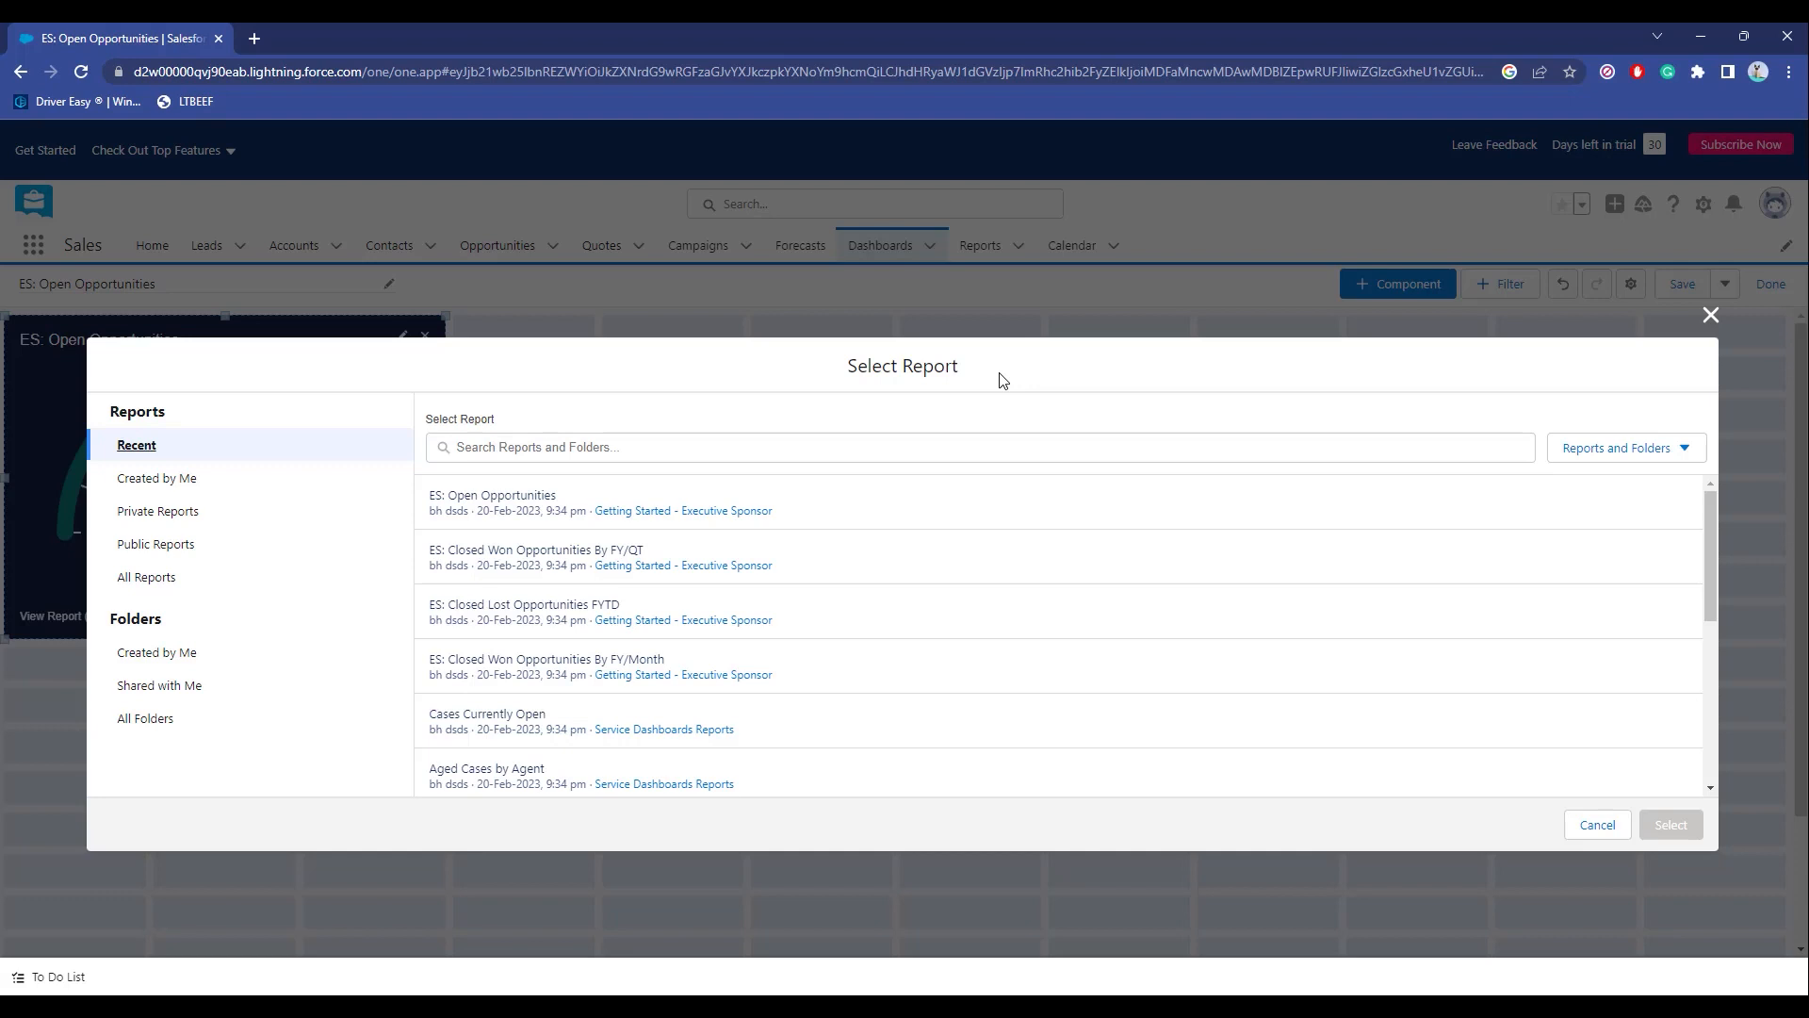
{"action": "scroll", "coordinate": [1004, 568], "scroll_direction": "down", "scroll_amount": 1}
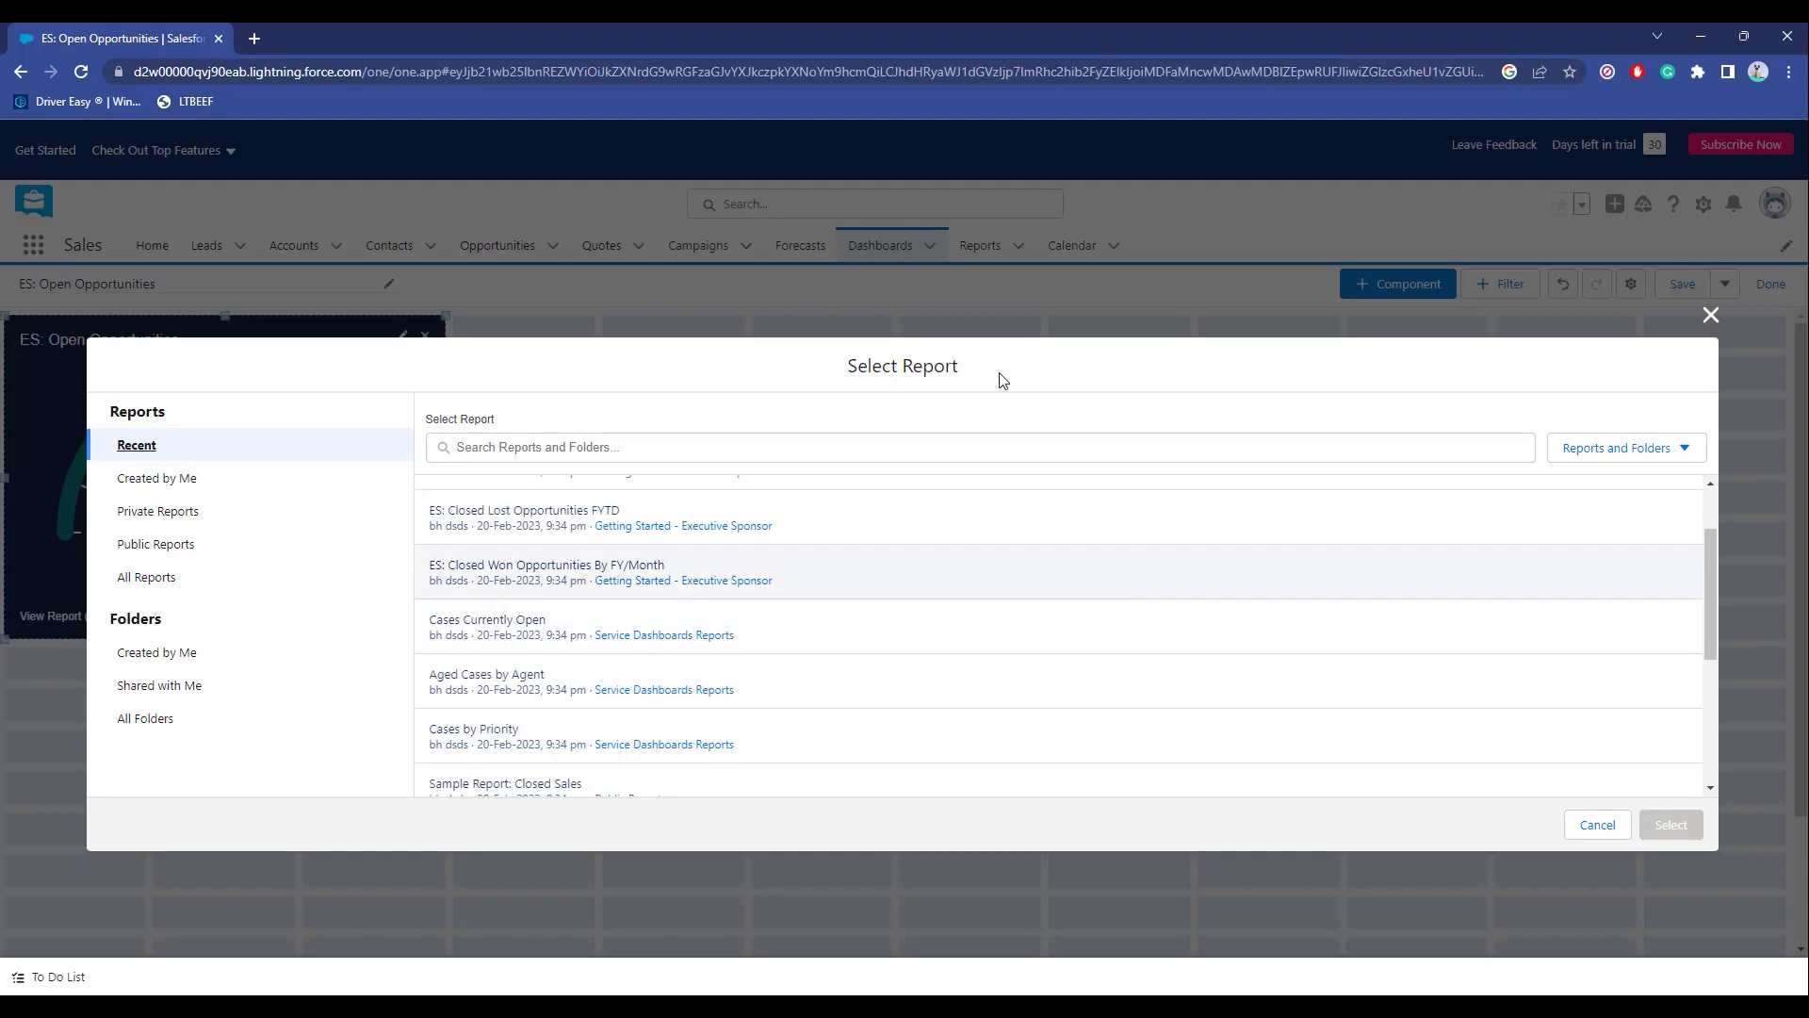
{"action": "left_click", "coordinate": [1008, 574]}
{"action": "left_click", "coordinate": [1672, 825]}
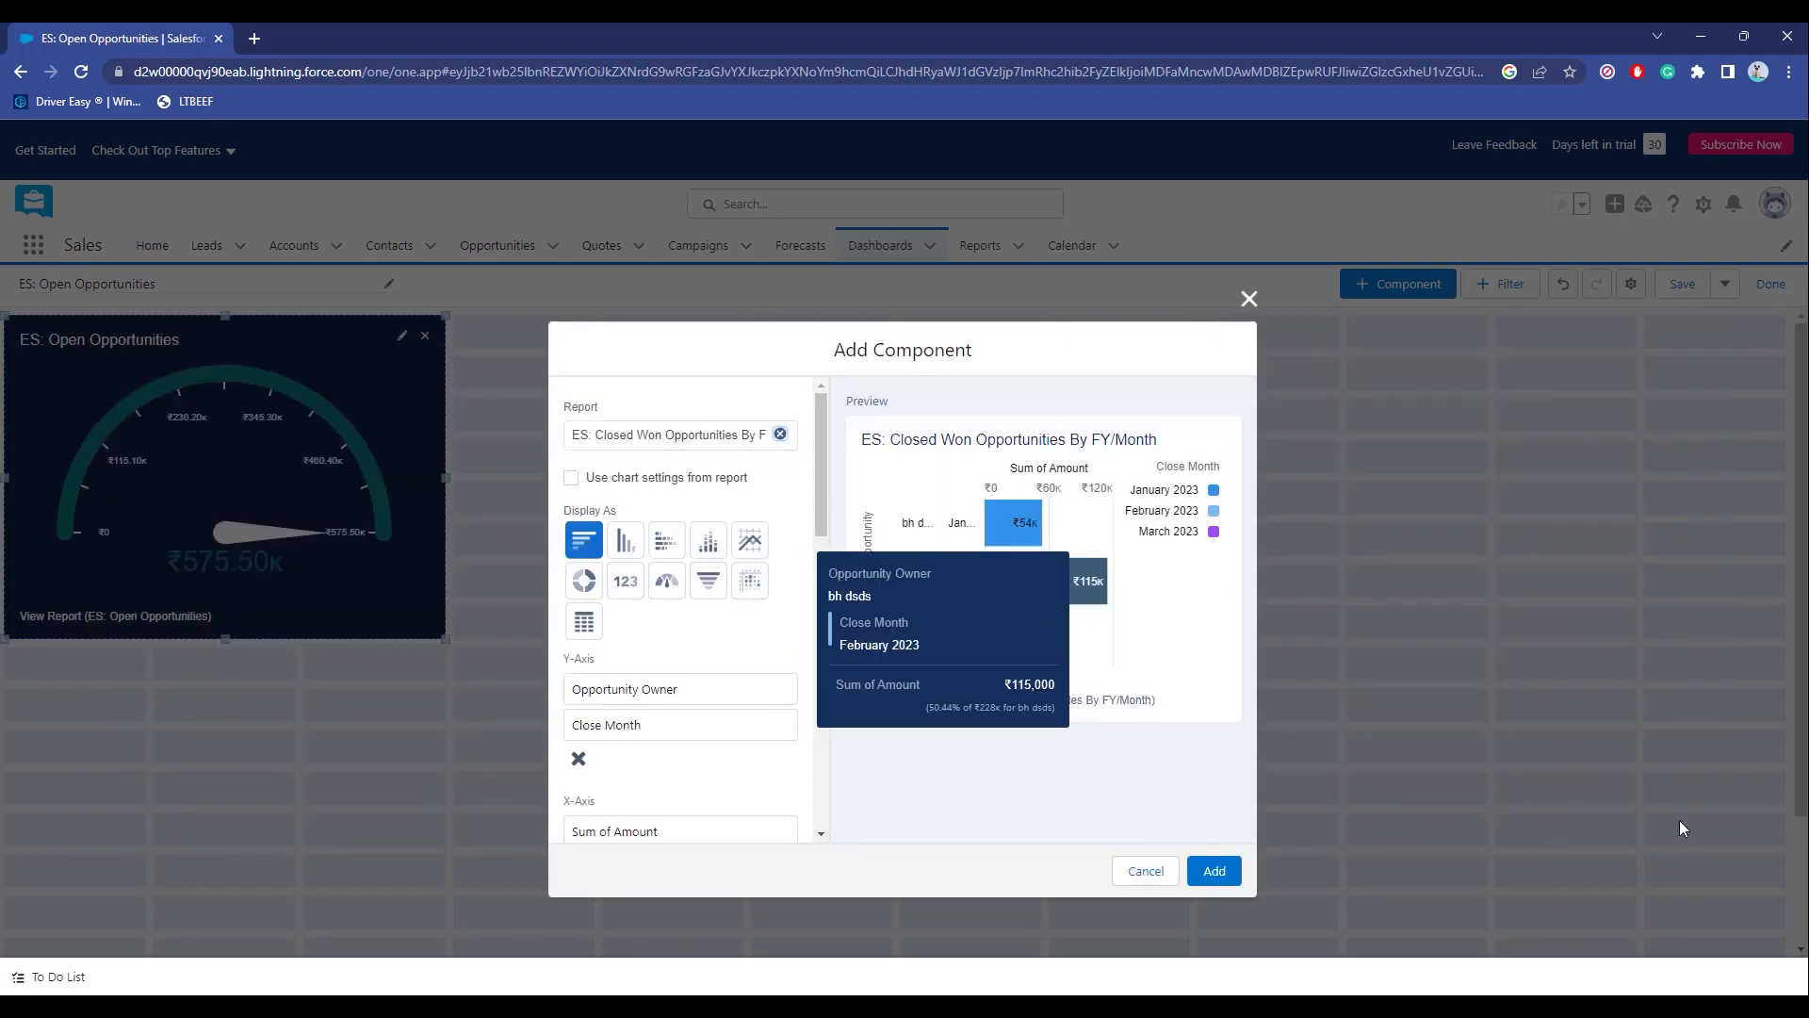
Preview the second component as metric, scatter and horizontal bar charts, and display it as a table.
{"action": "left_click", "coordinate": [593, 627]}
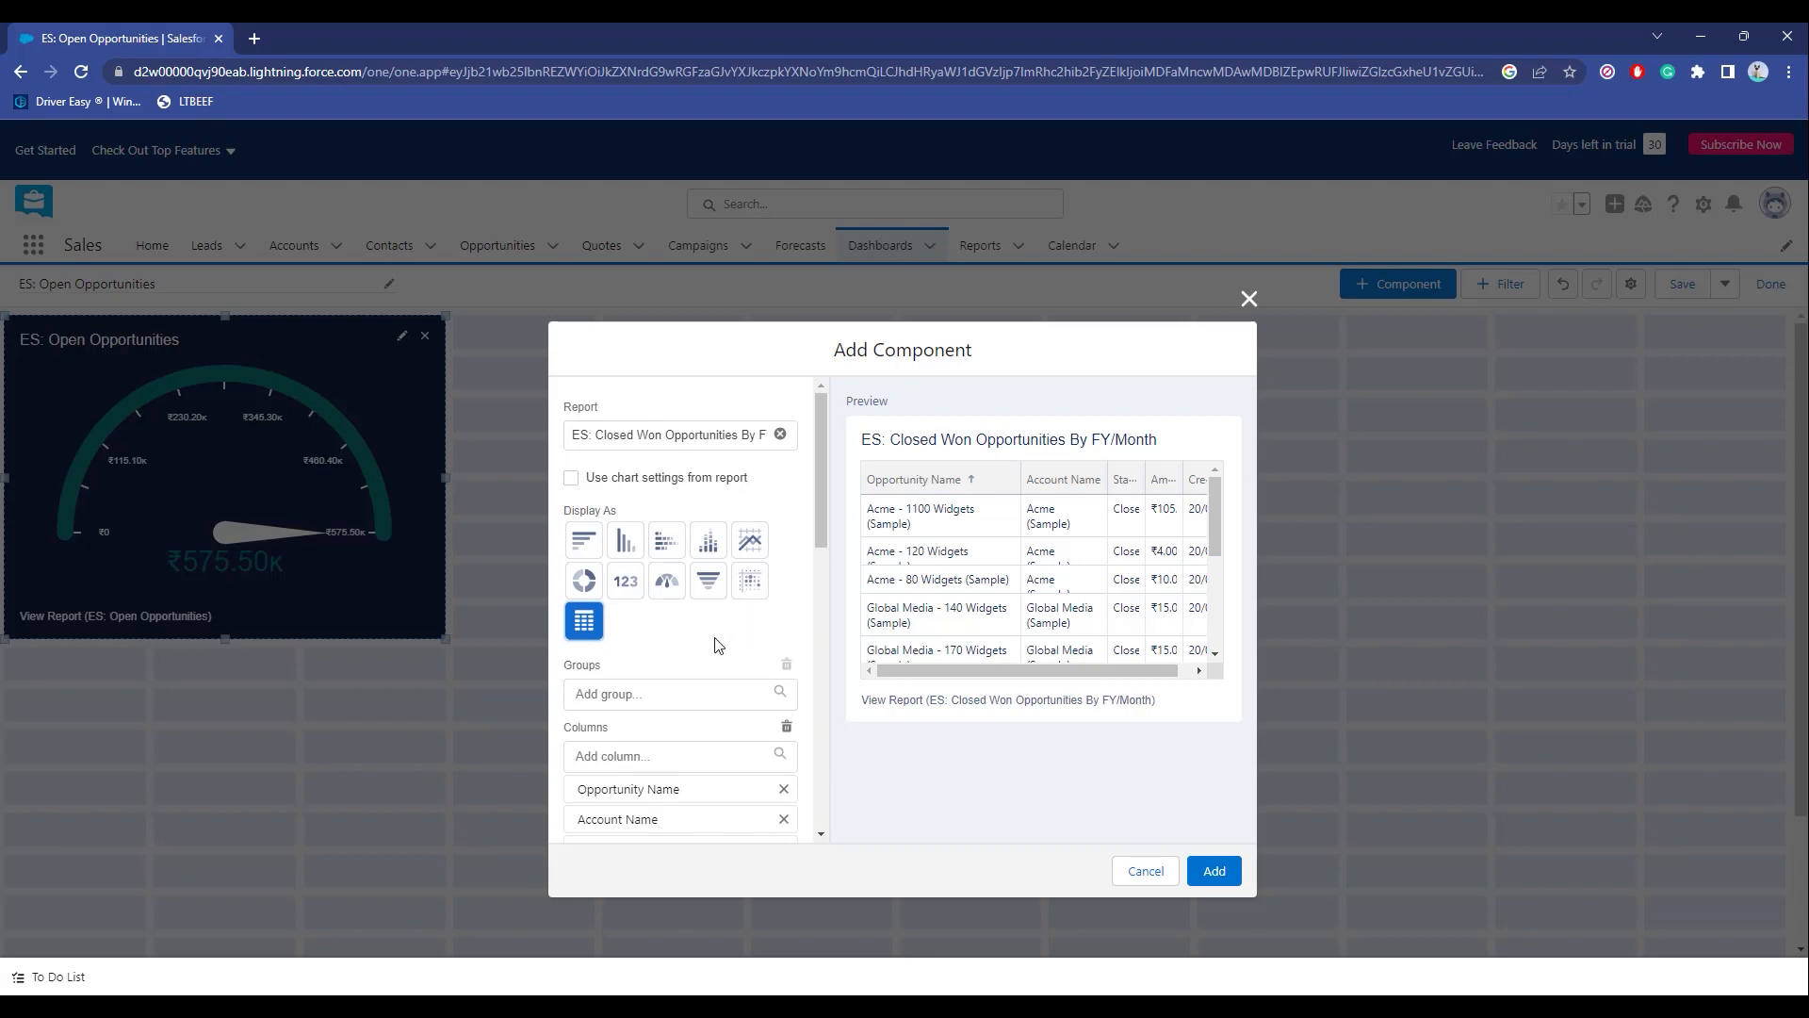
{"action": "left_click", "coordinate": [624, 580]}
{"action": "left_click", "coordinate": [759, 583]}
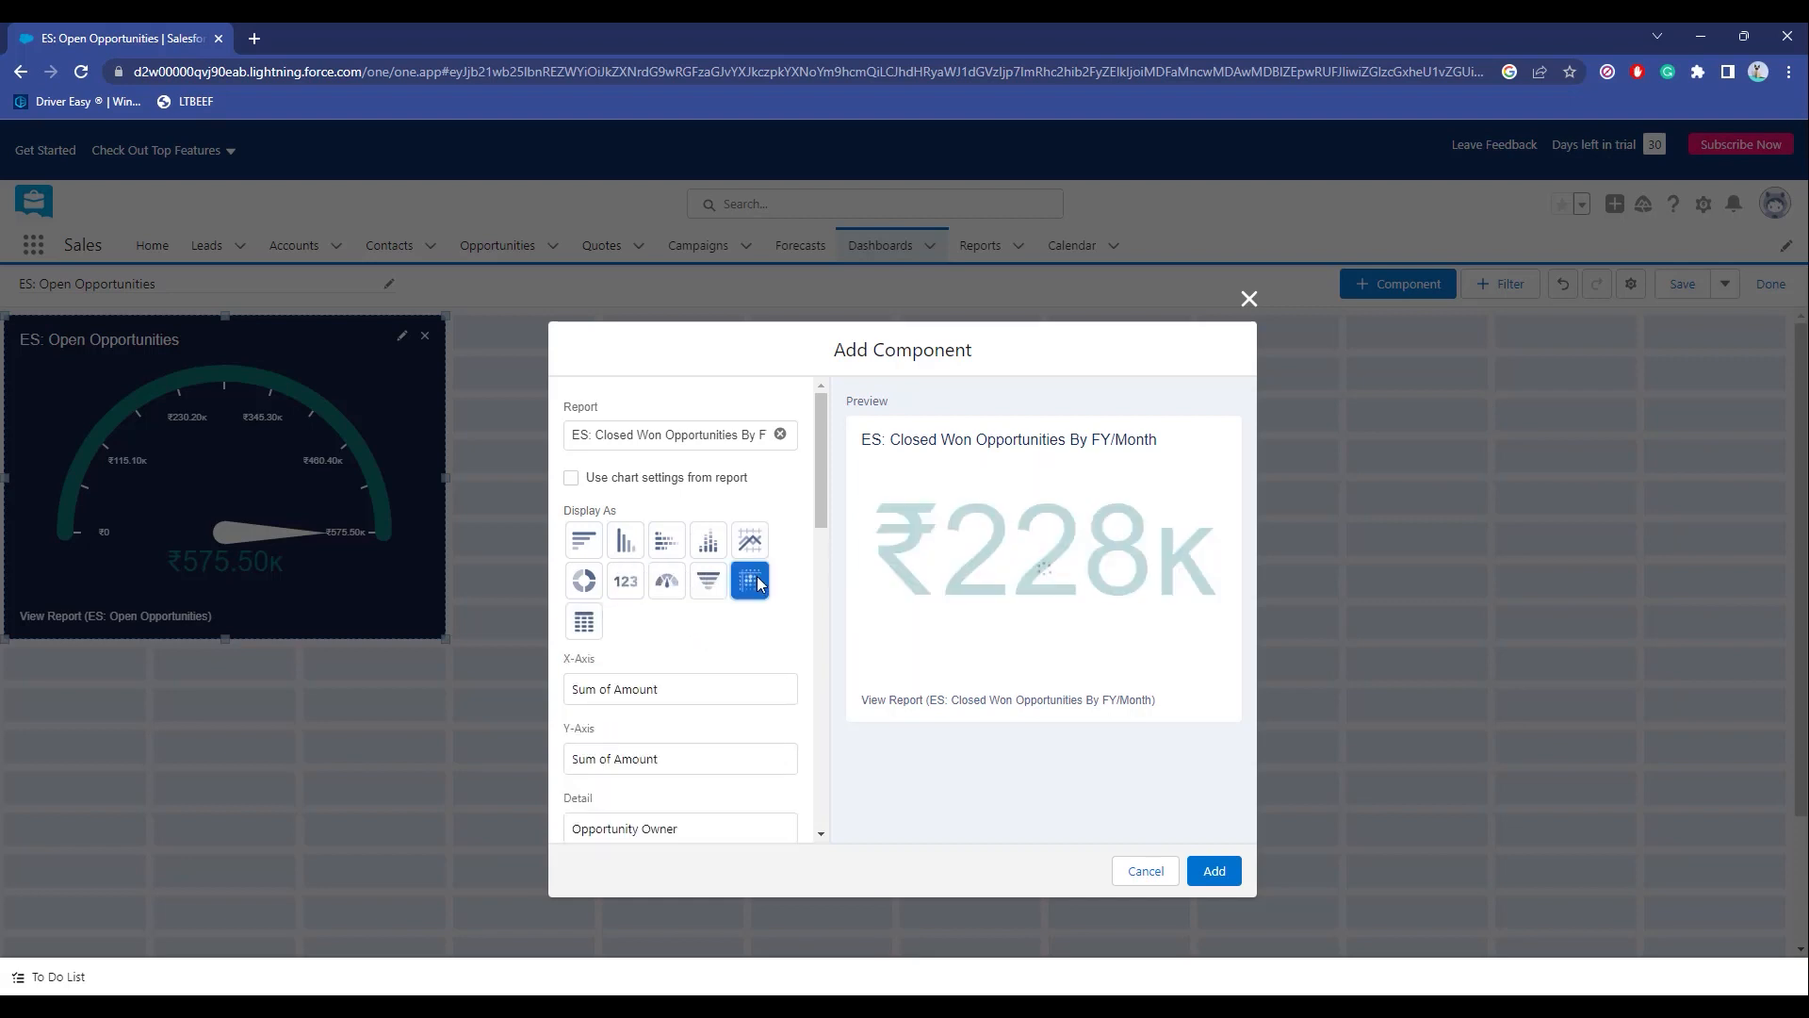
{"action": "left_click", "coordinate": [578, 539]}
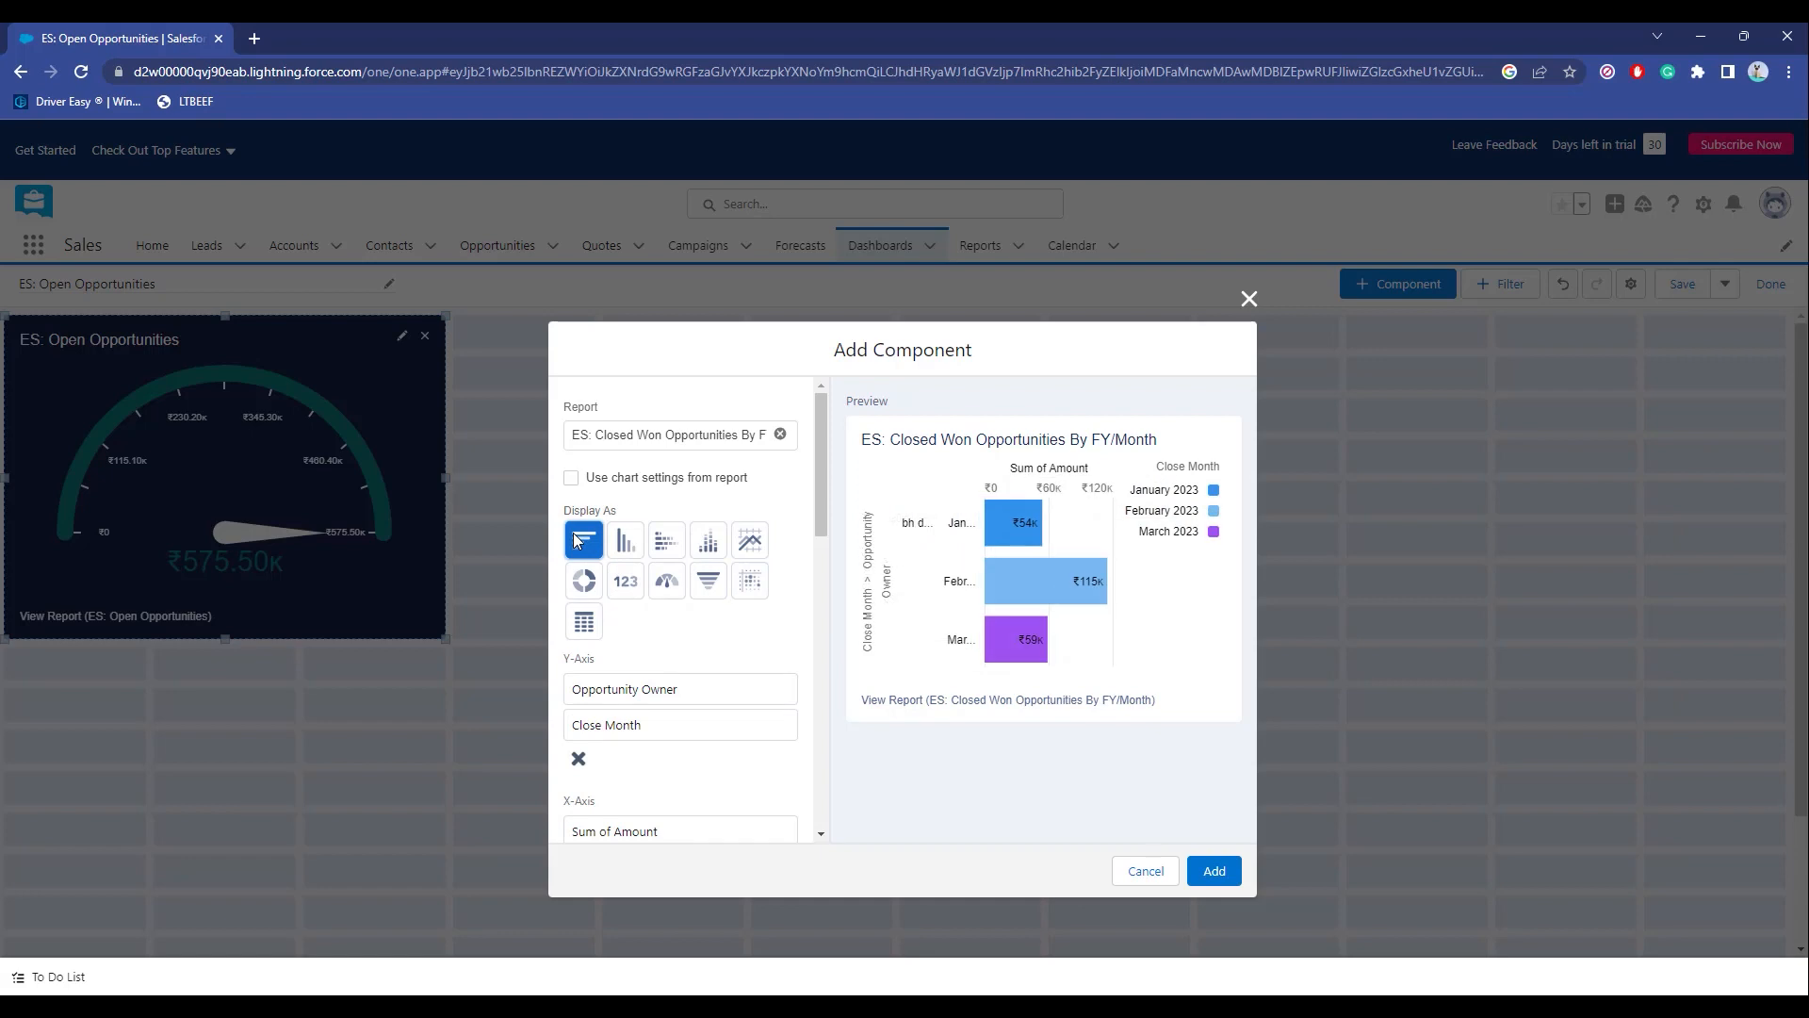
{"action": "left_click", "coordinate": [589, 622]}
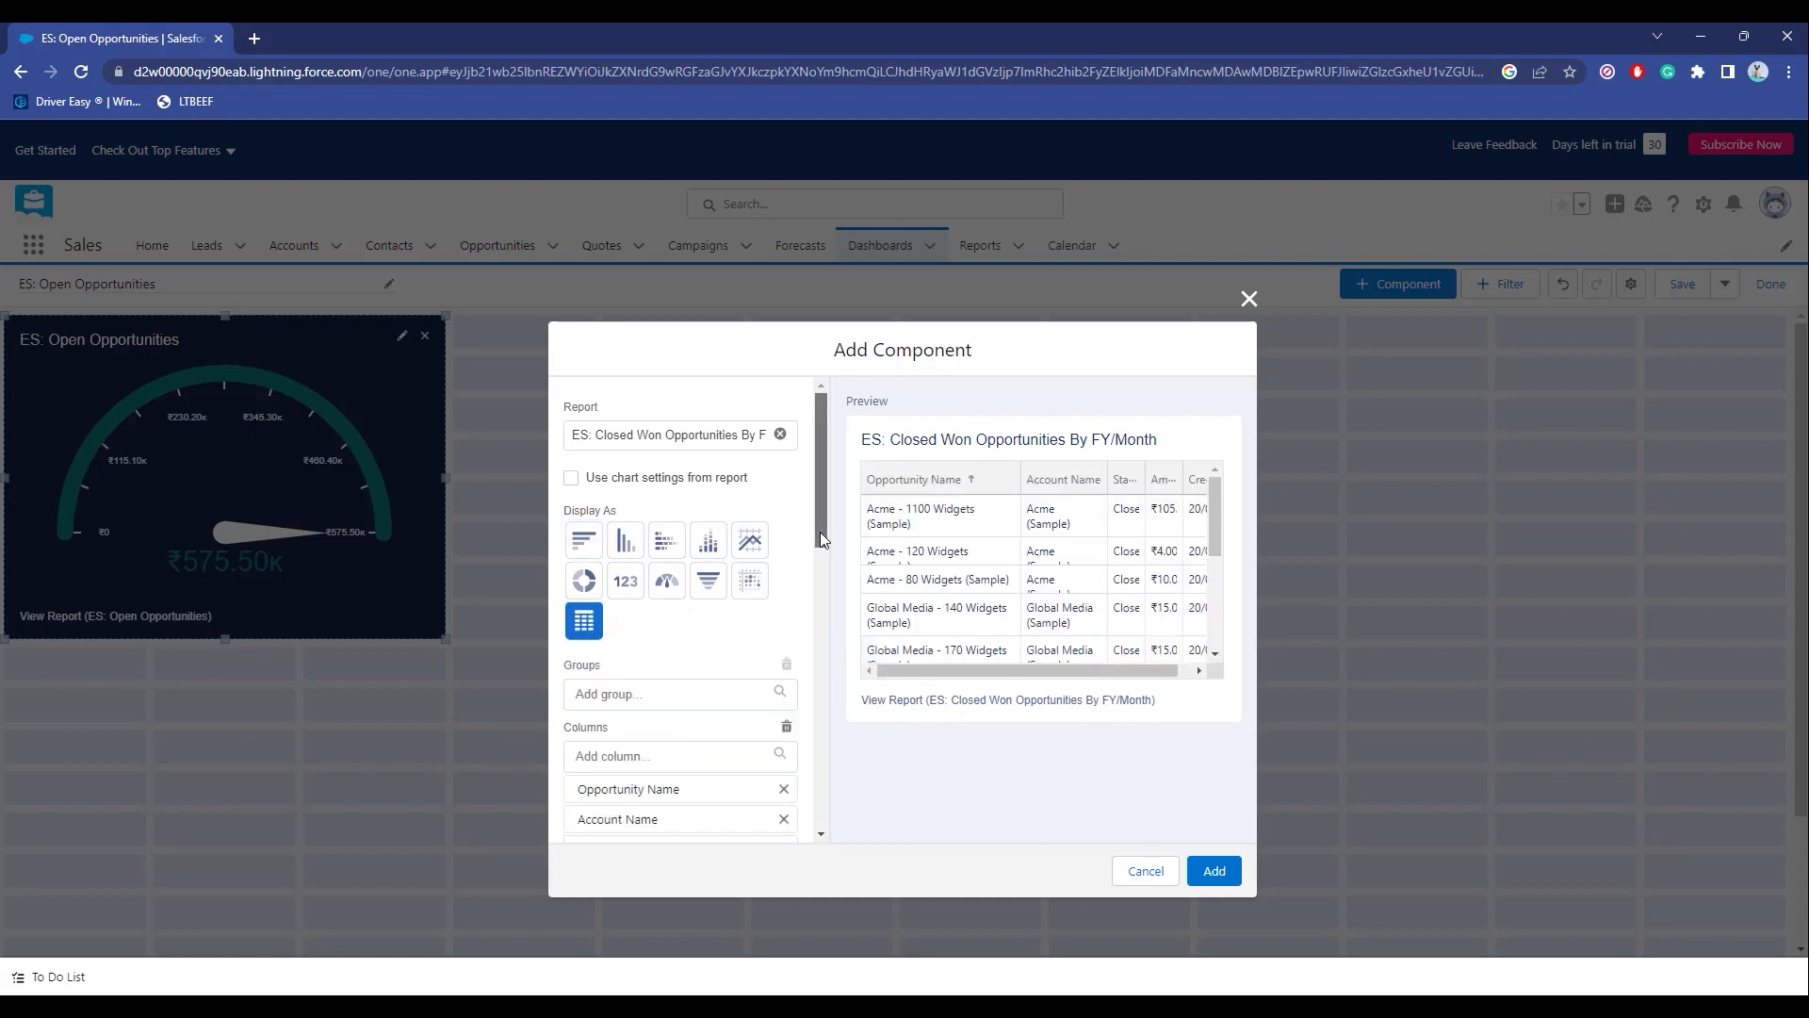
{"action": "left_click_drag", "start_coordinate": [819, 532], "coordinate": [826, 586]}
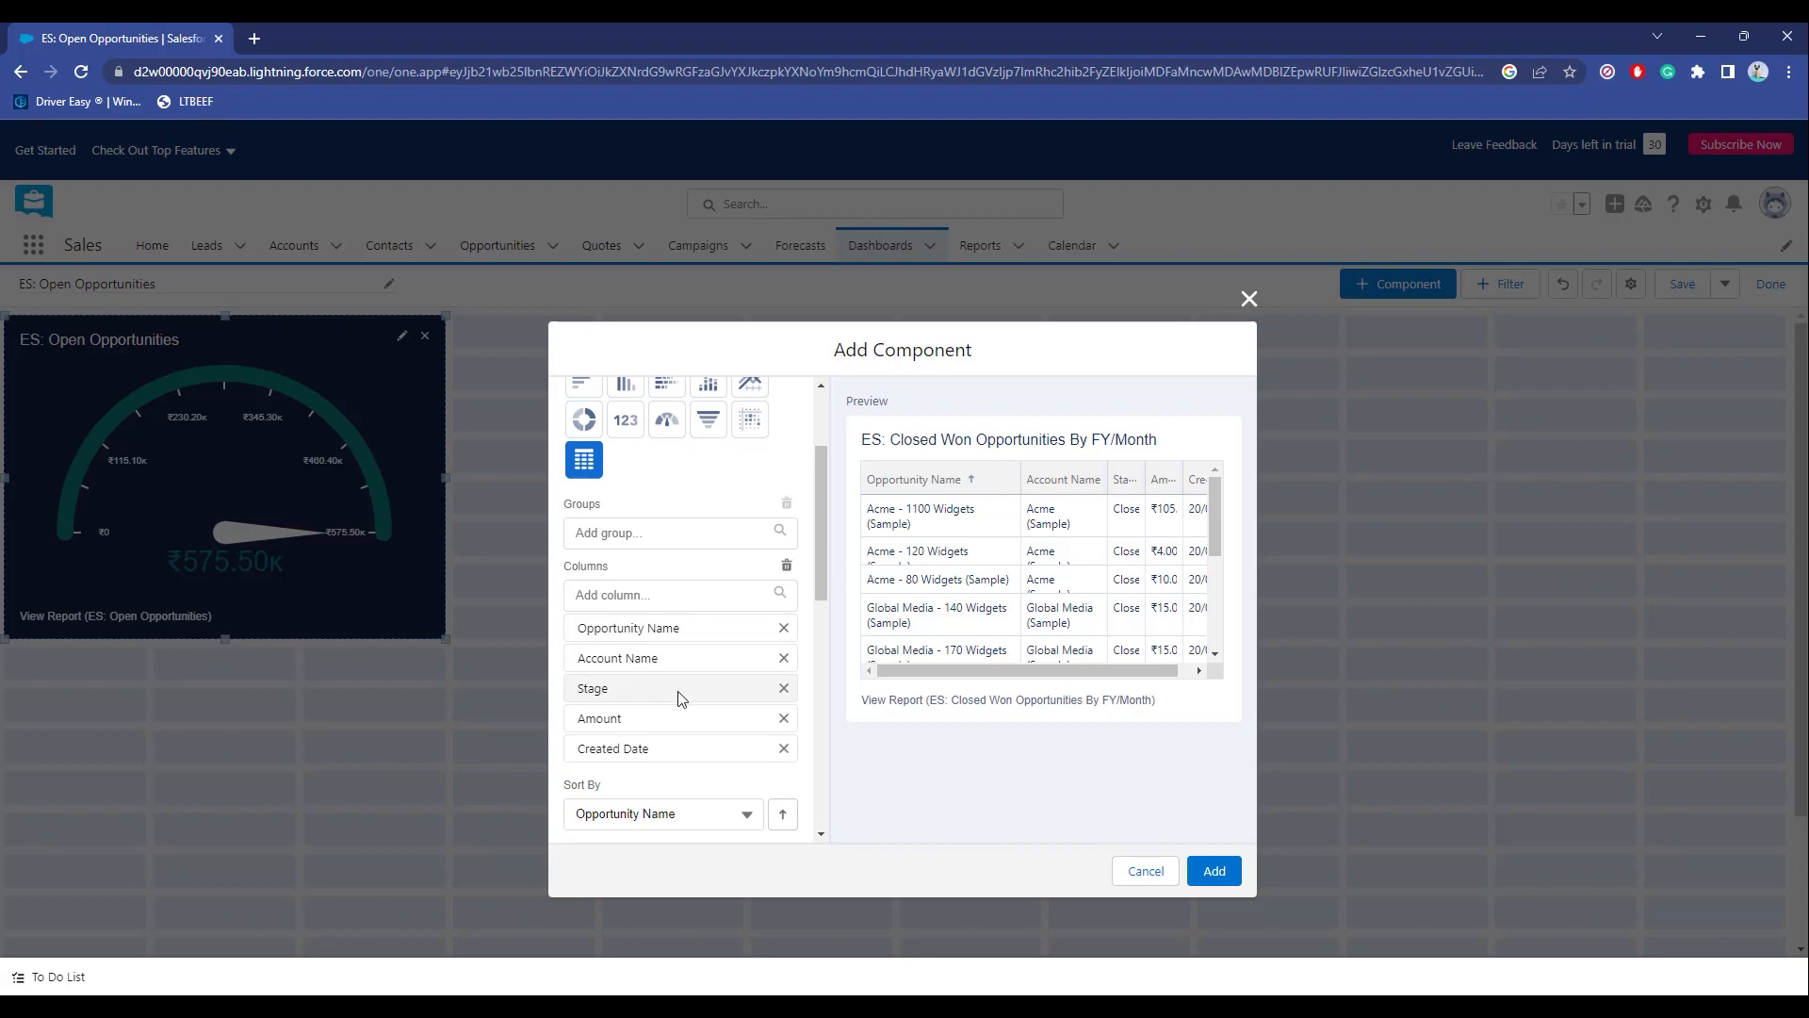
Examine the table component's settings, including its columns, the sort options and the available decimal places.
{"action": "scroll", "coordinate": [683, 697], "scroll_direction": "down", "scroll_amount": 1}
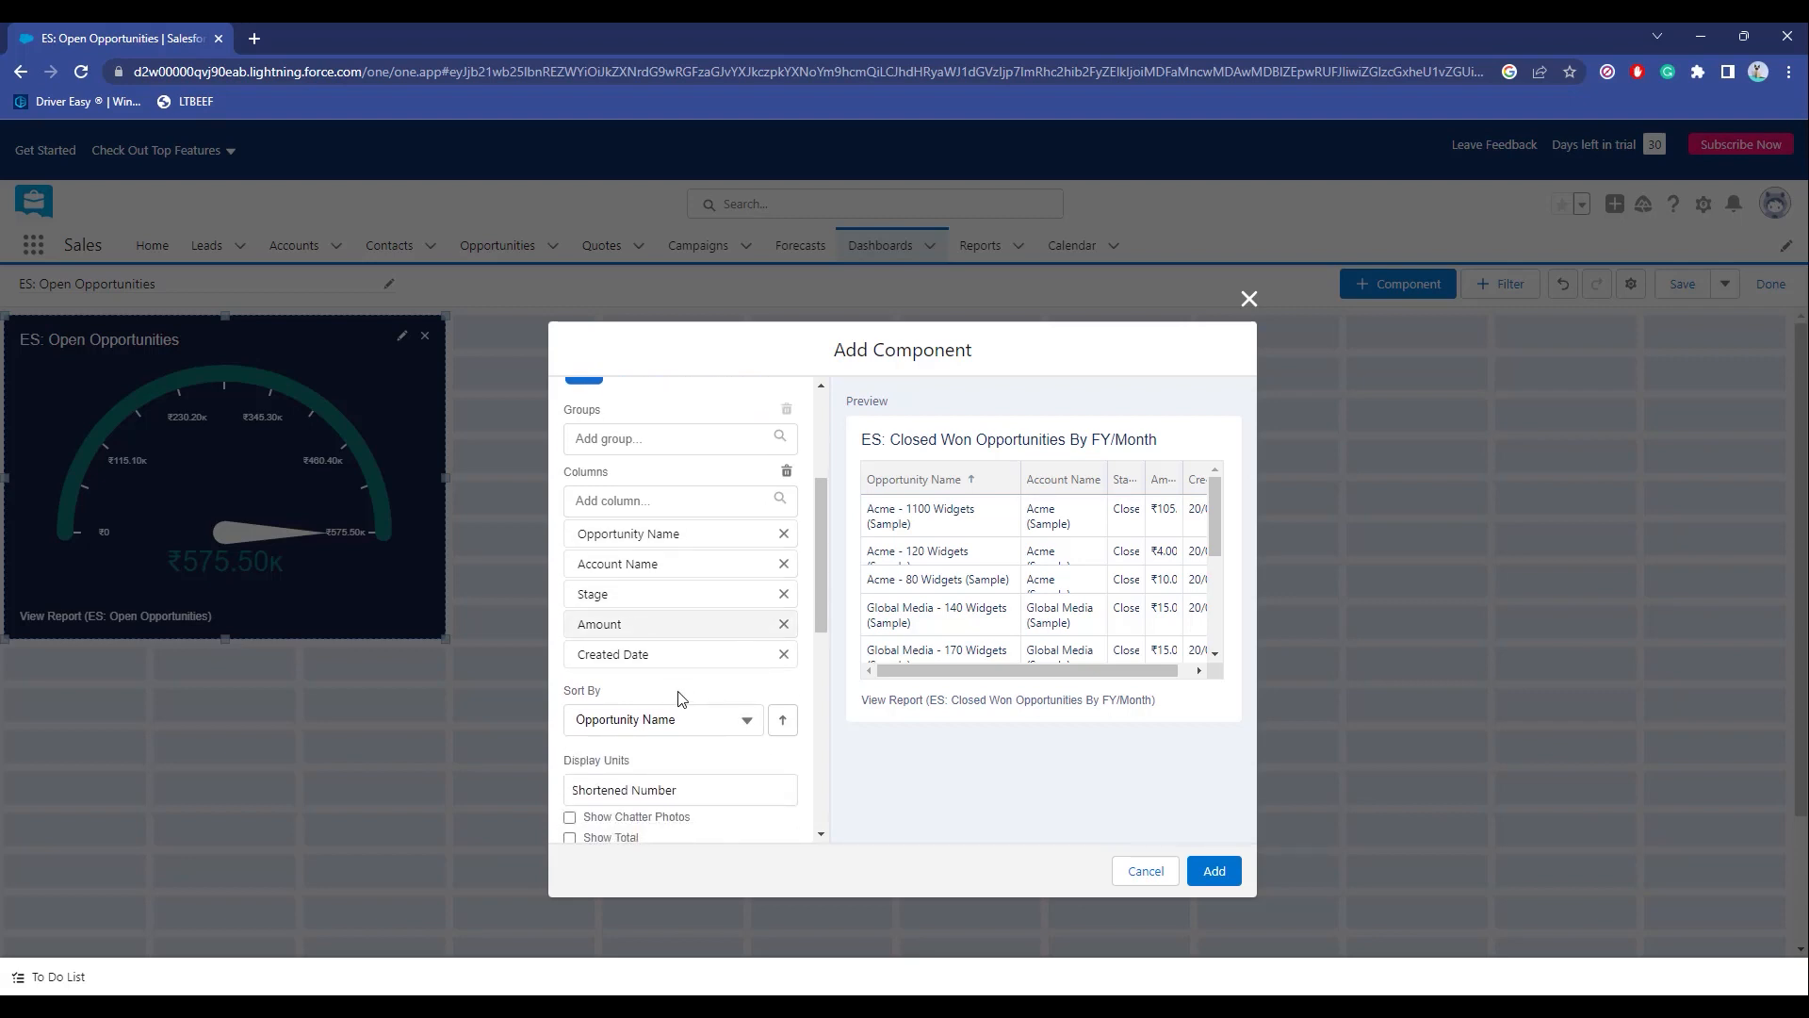
{"action": "scroll", "coordinate": [817, 543], "scroll_direction": "down", "scroll_amount": 2}
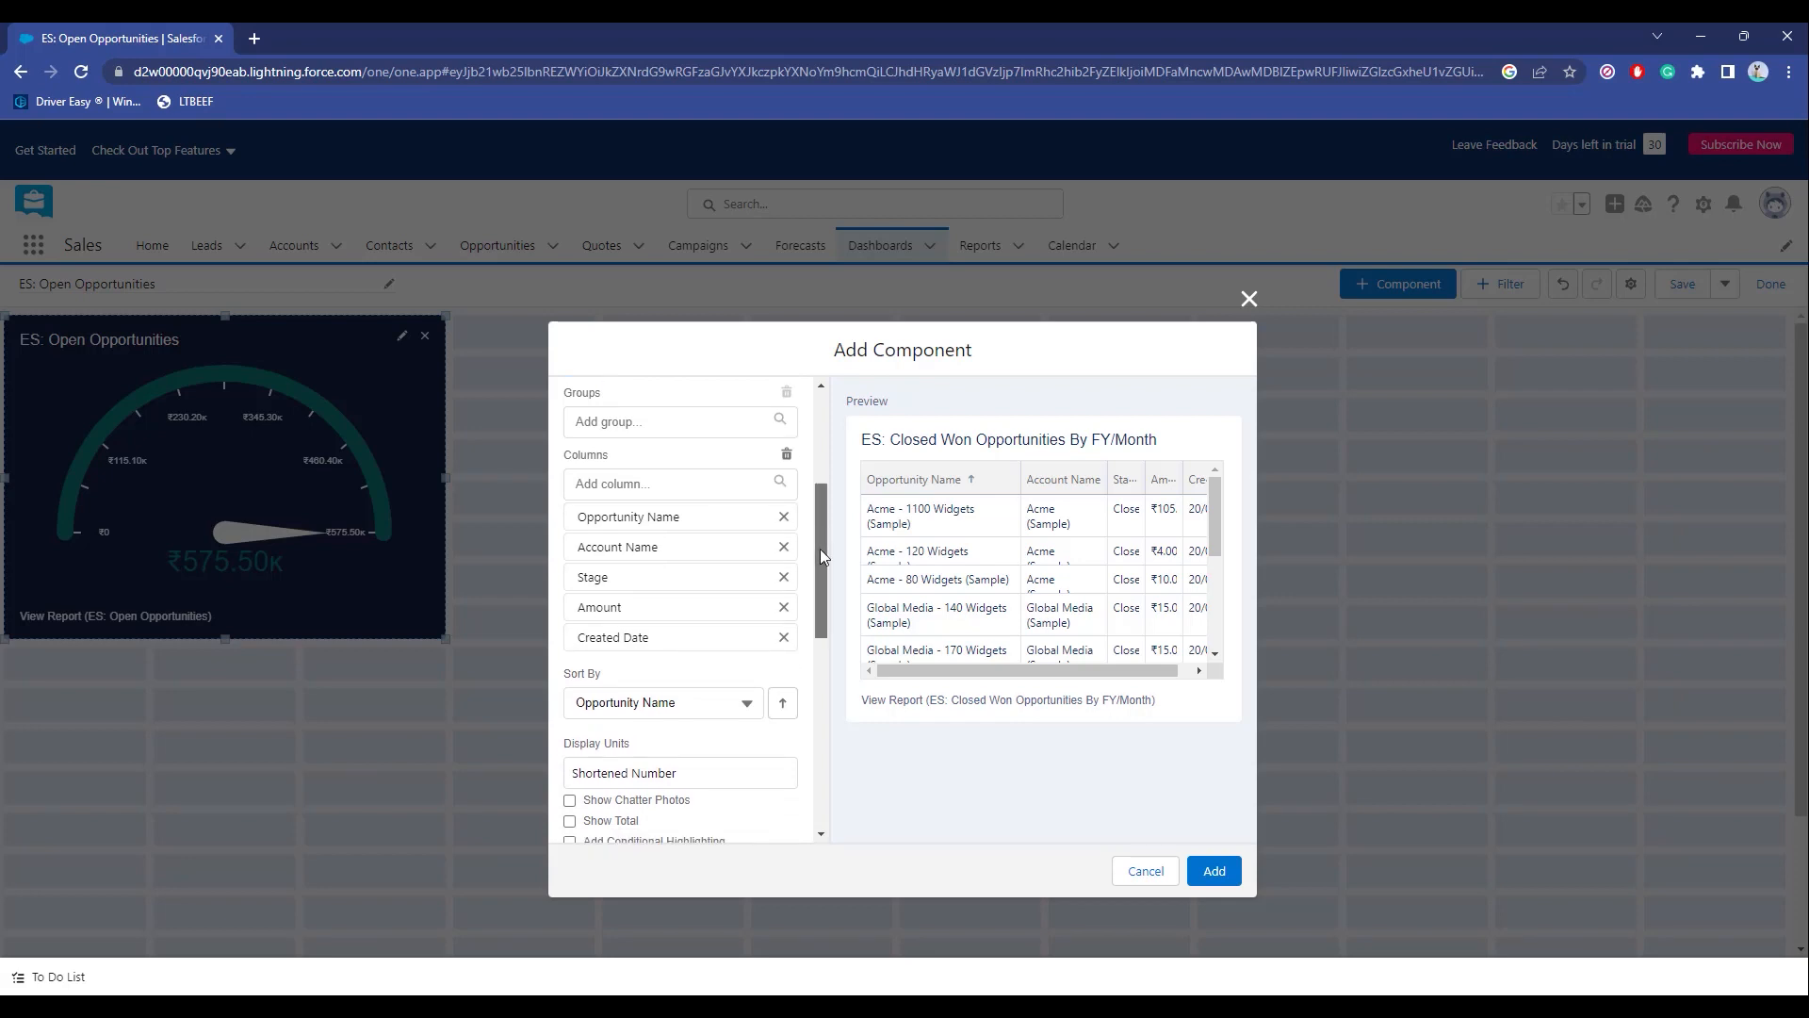
{"action": "left_click", "coordinate": [733, 581]}
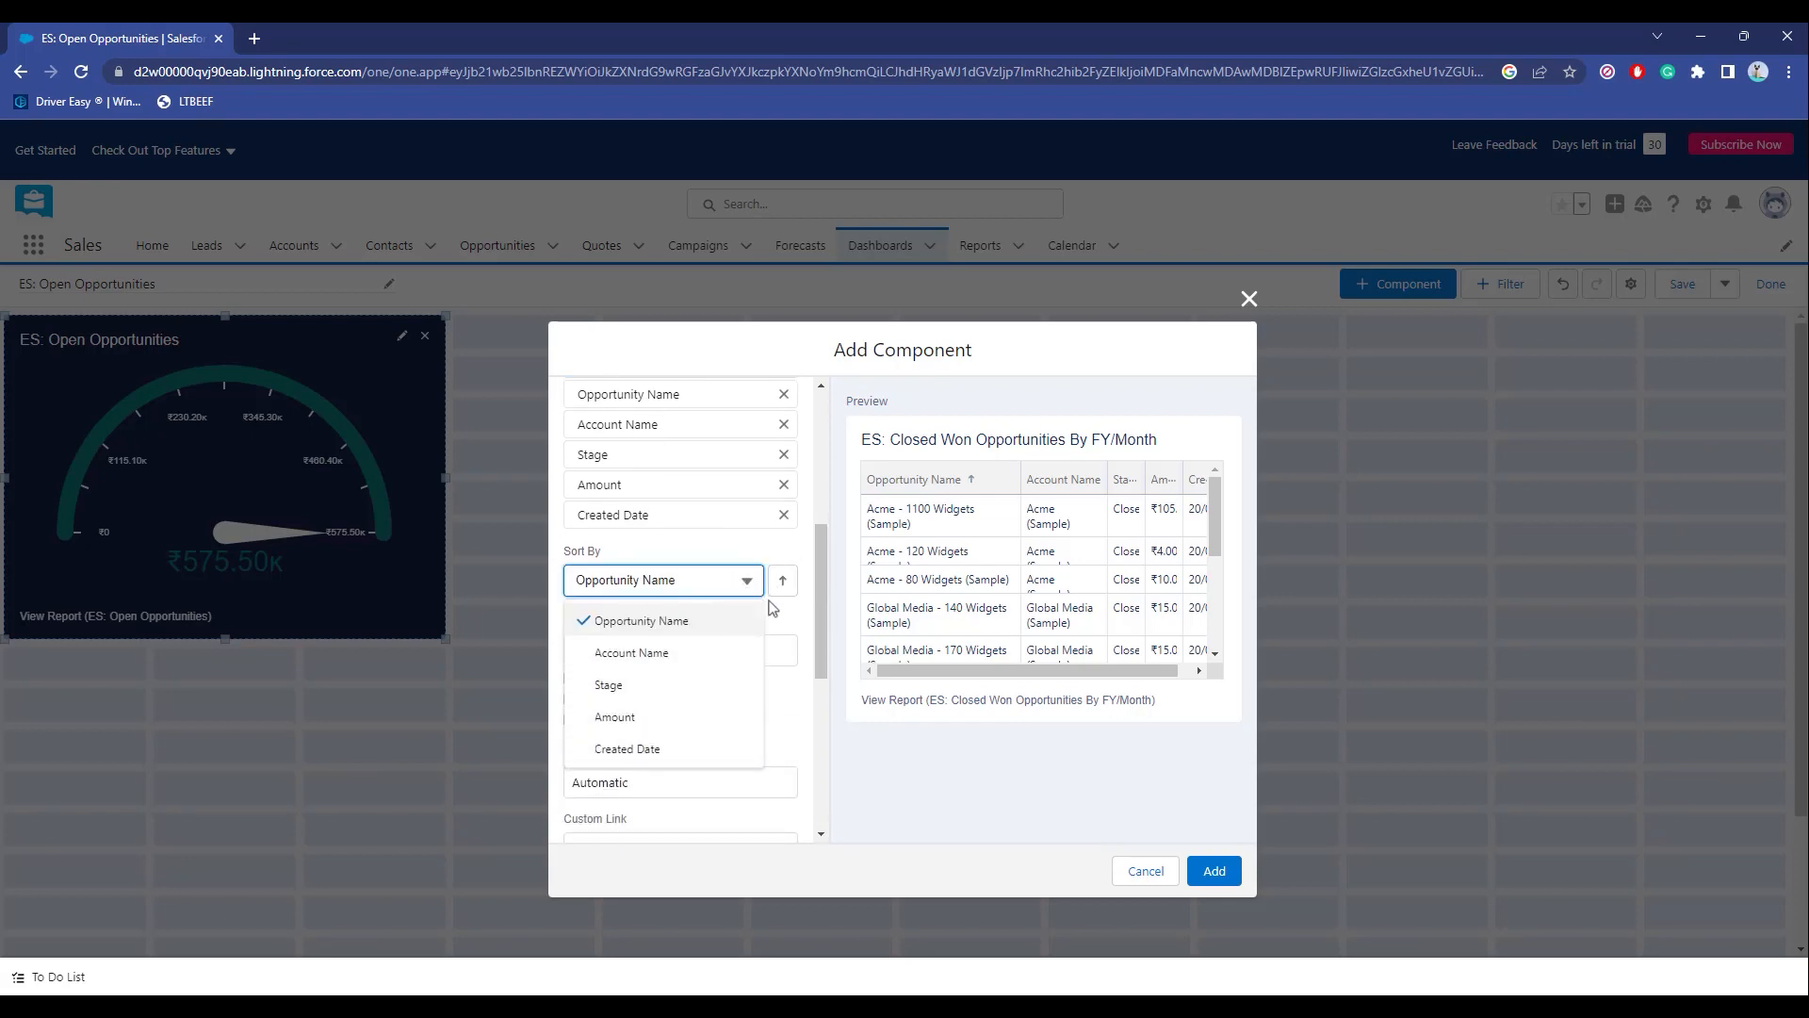
{"action": "left_click", "coordinate": [807, 630]}
{"action": "scroll", "coordinate": [807, 629], "scroll_direction": "down", "scroll_amount": 1}
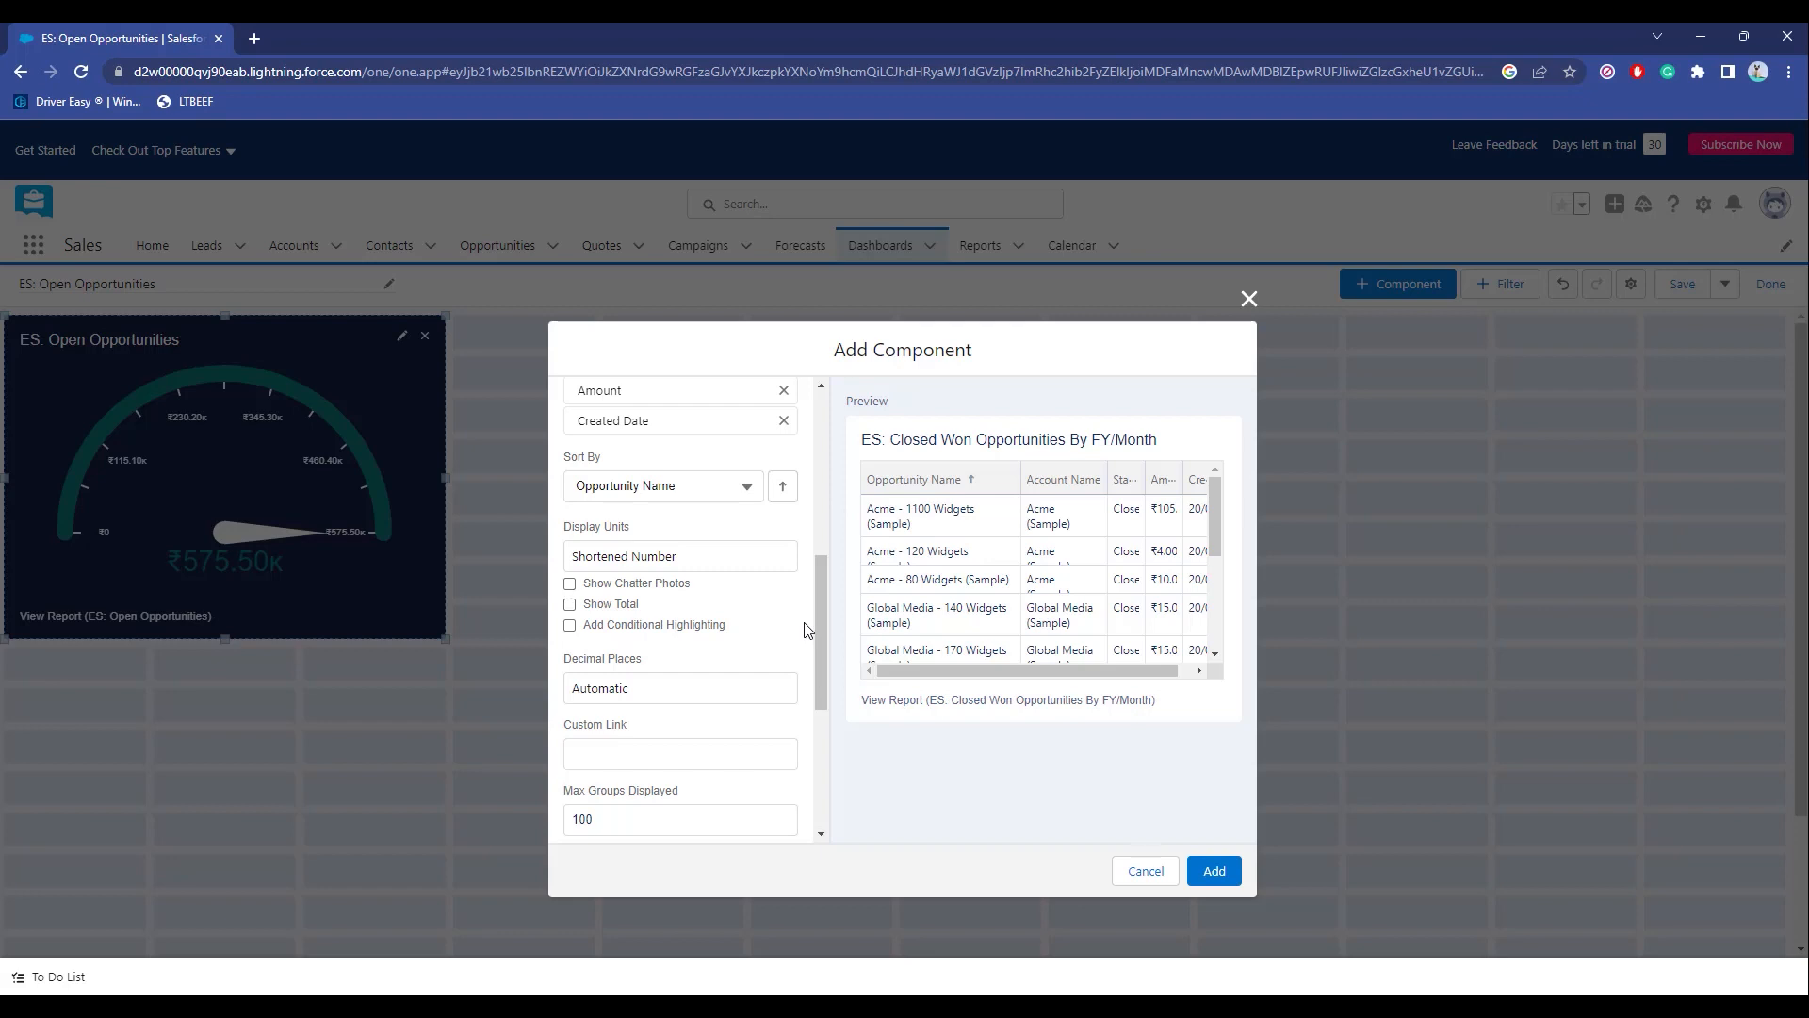
{"action": "scroll", "coordinate": [826, 619], "scroll_direction": "down", "scroll_amount": 1}
{"action": "left_click", "coordinate": [716, 599]}
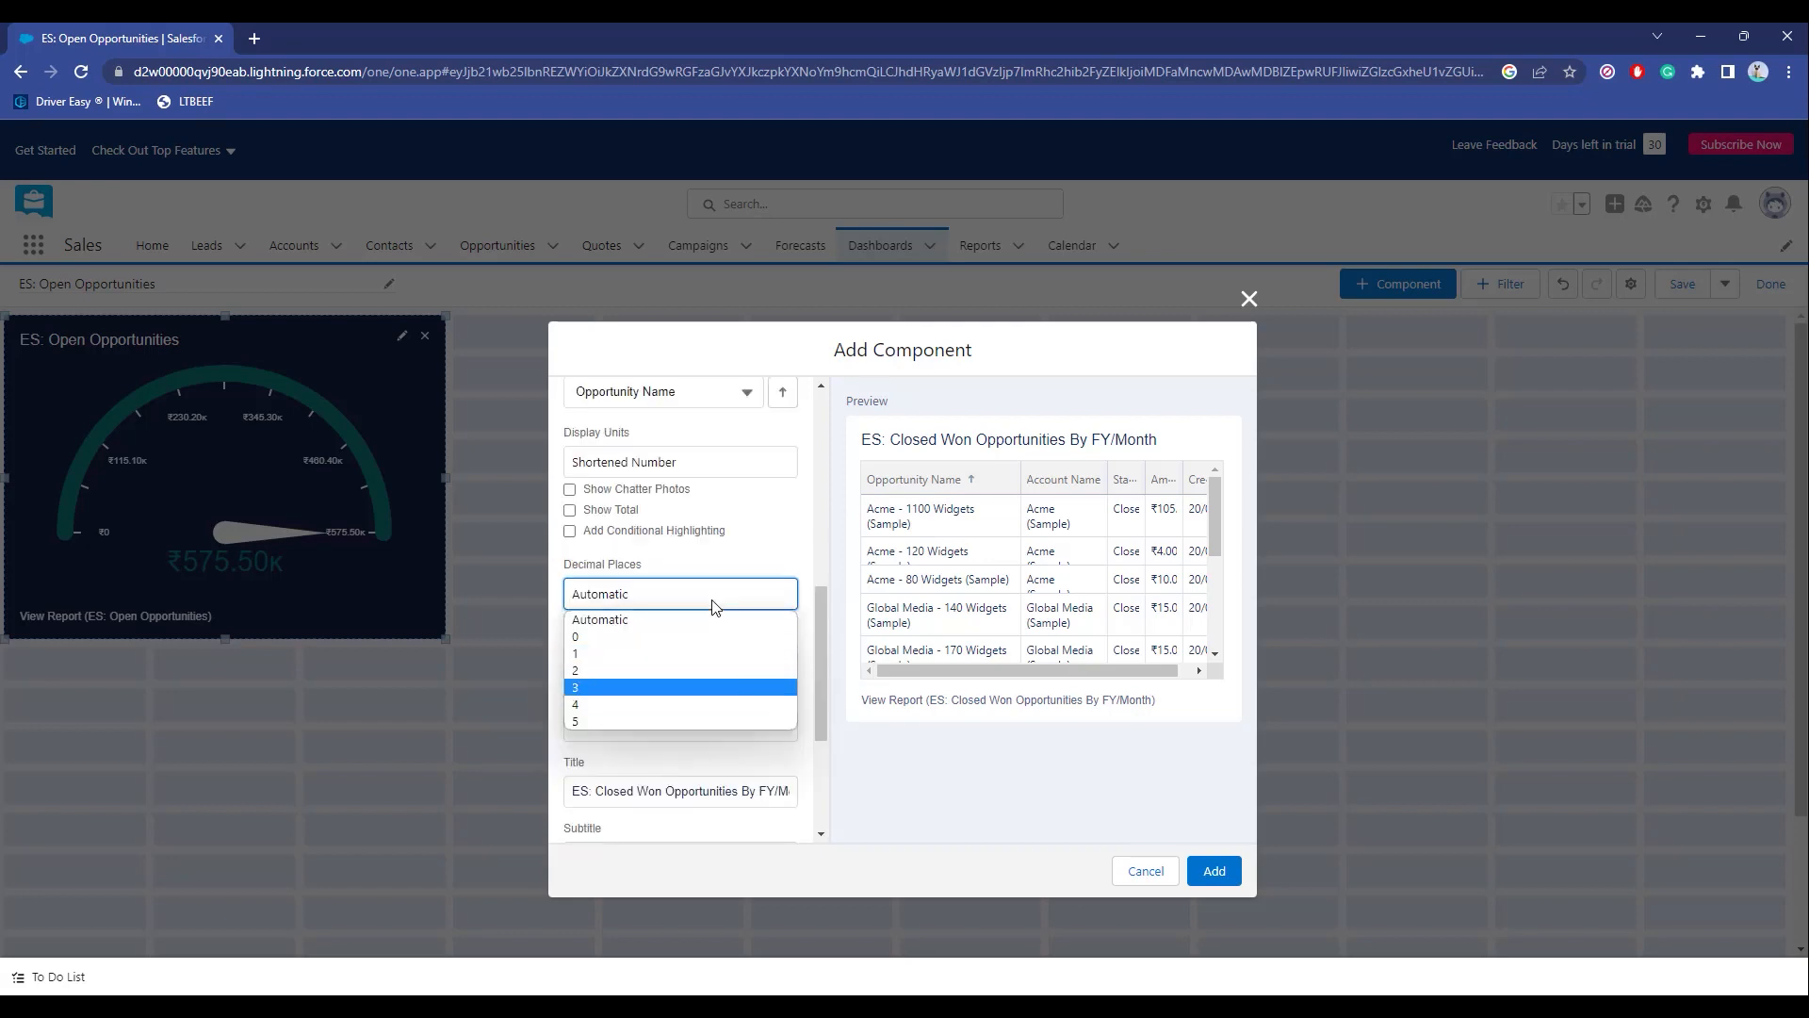
{"action": "scroll", "coordinate": [803, 702], "scroll_direction": "down", "scroll_amount": 3}
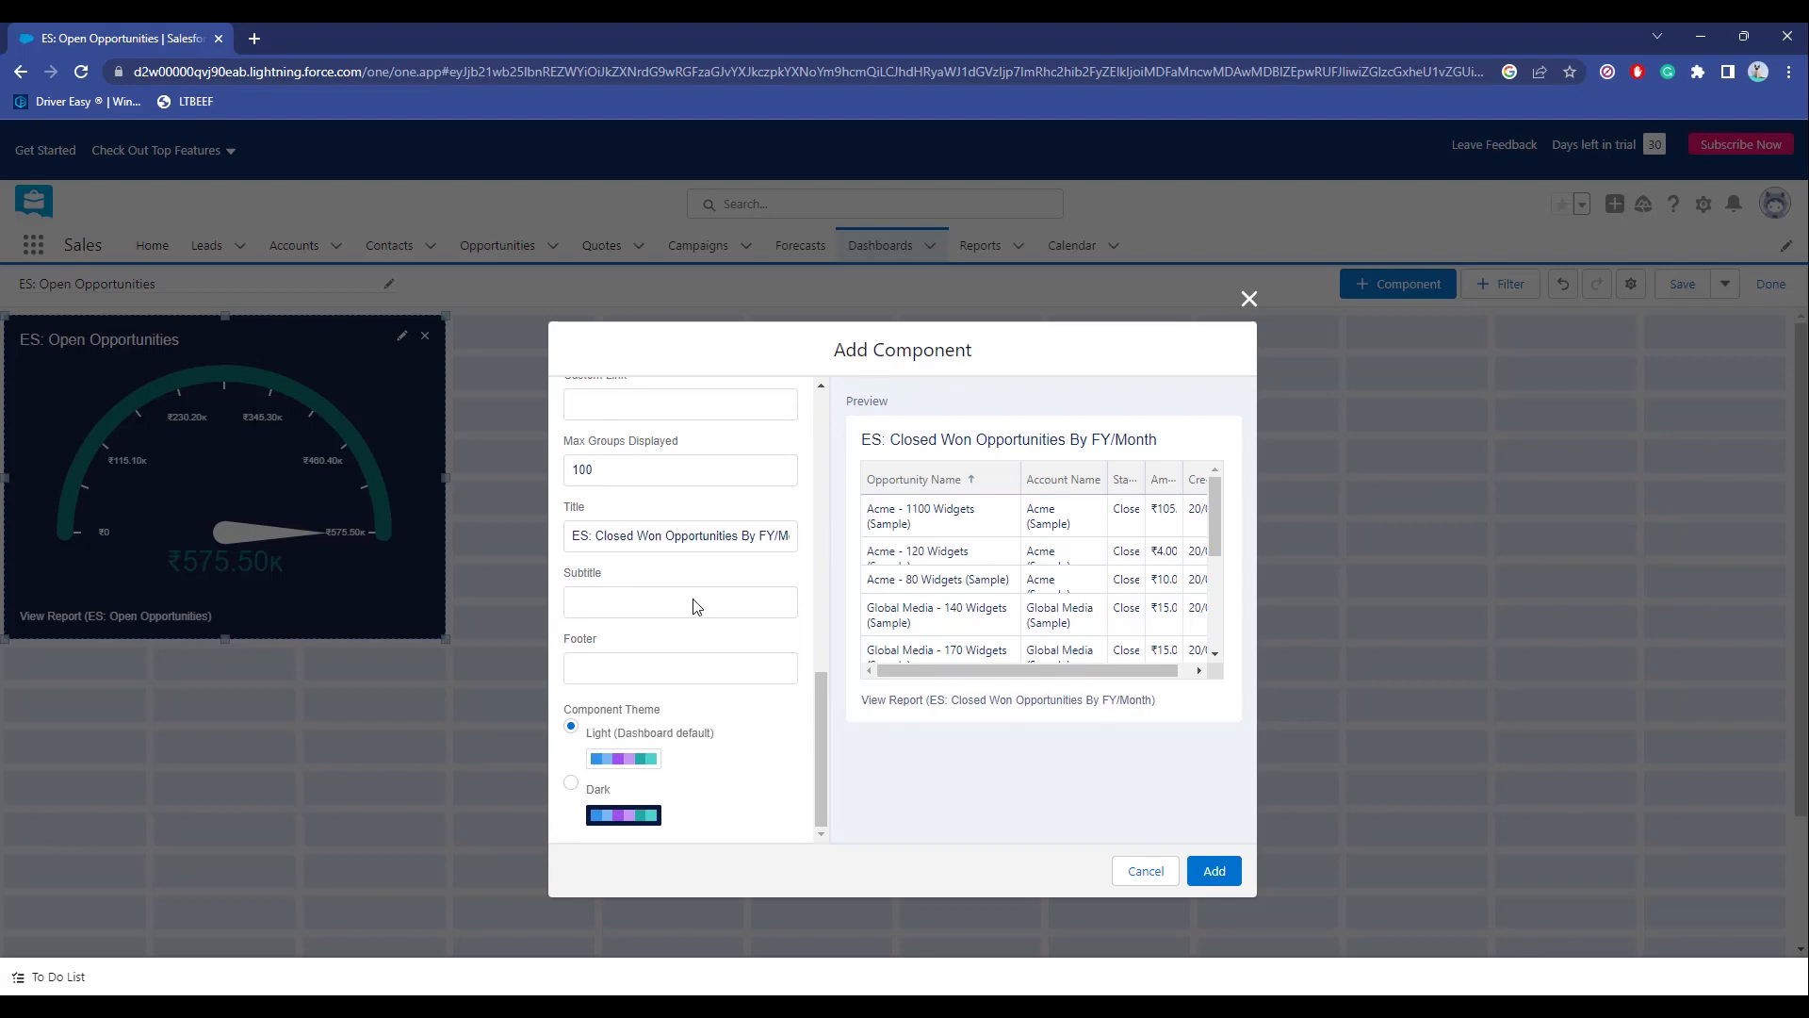
Preview the Dark theme on the table component, switch back to Light (Dashboard default) and add the component to the dashboard.
{"action": "left_click", "coordinate": [571, 785]}
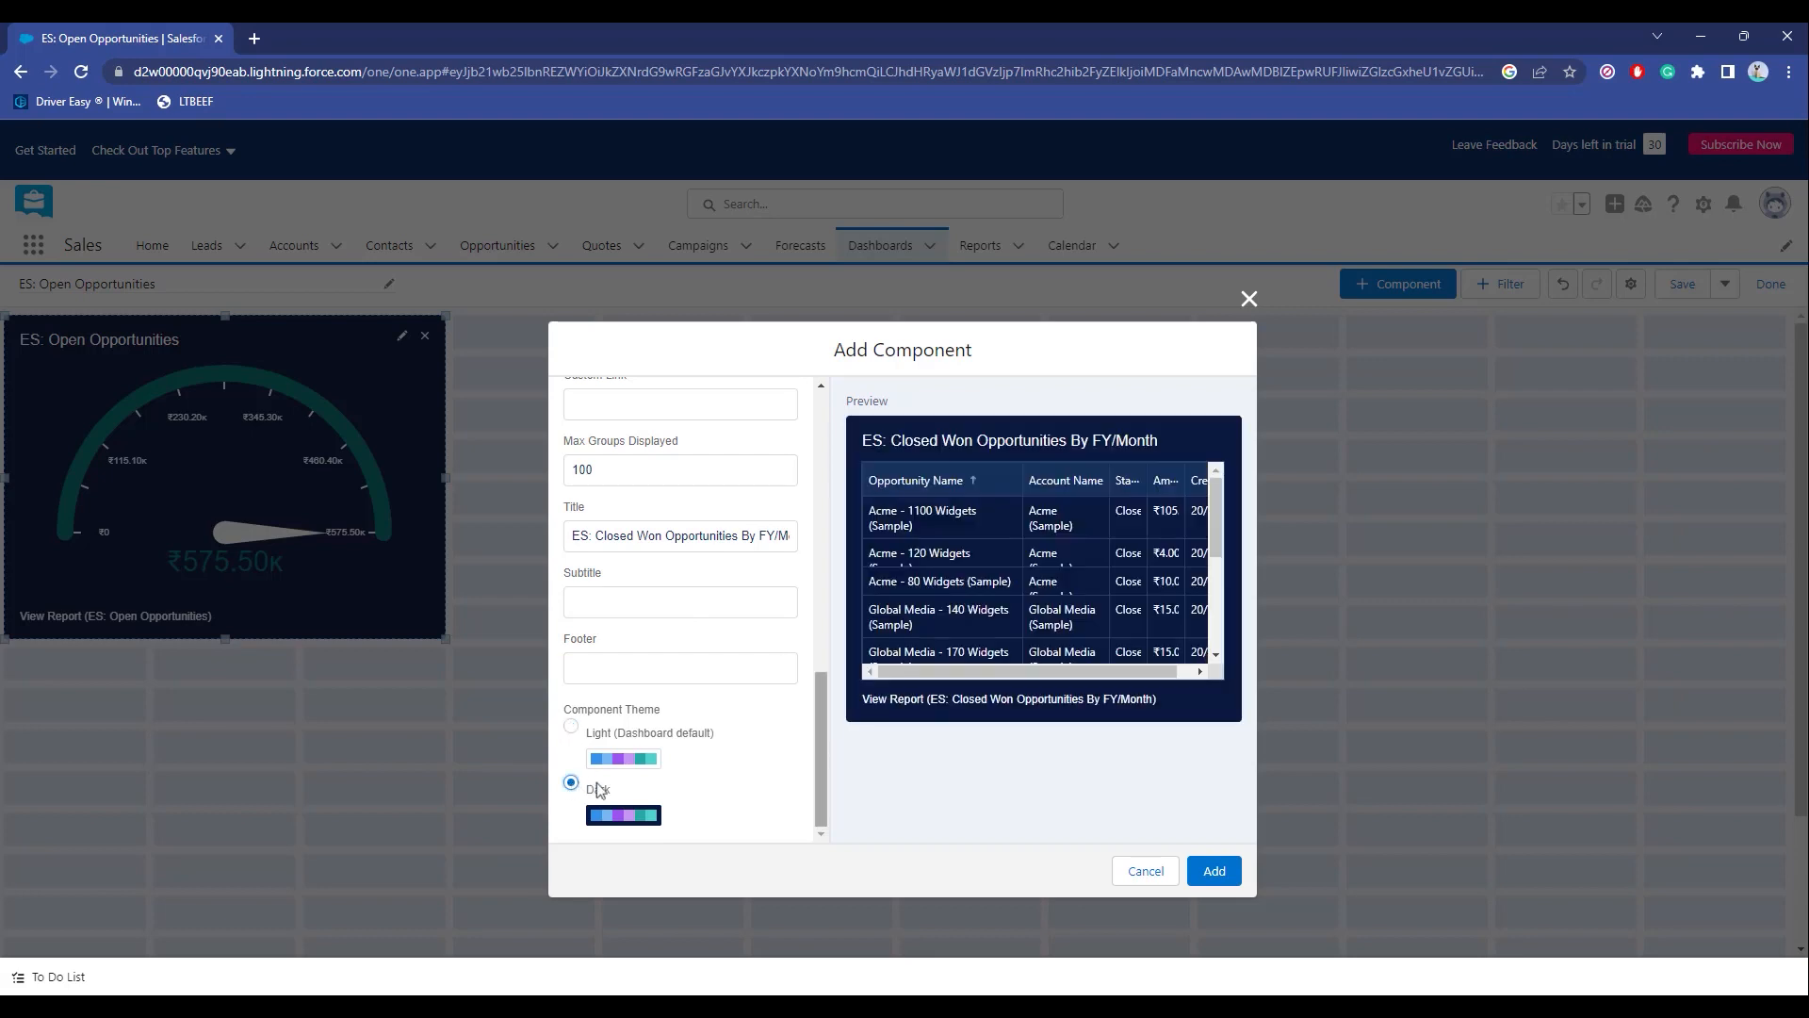
{"action": "left_click", "coordinate": [571, 726]}
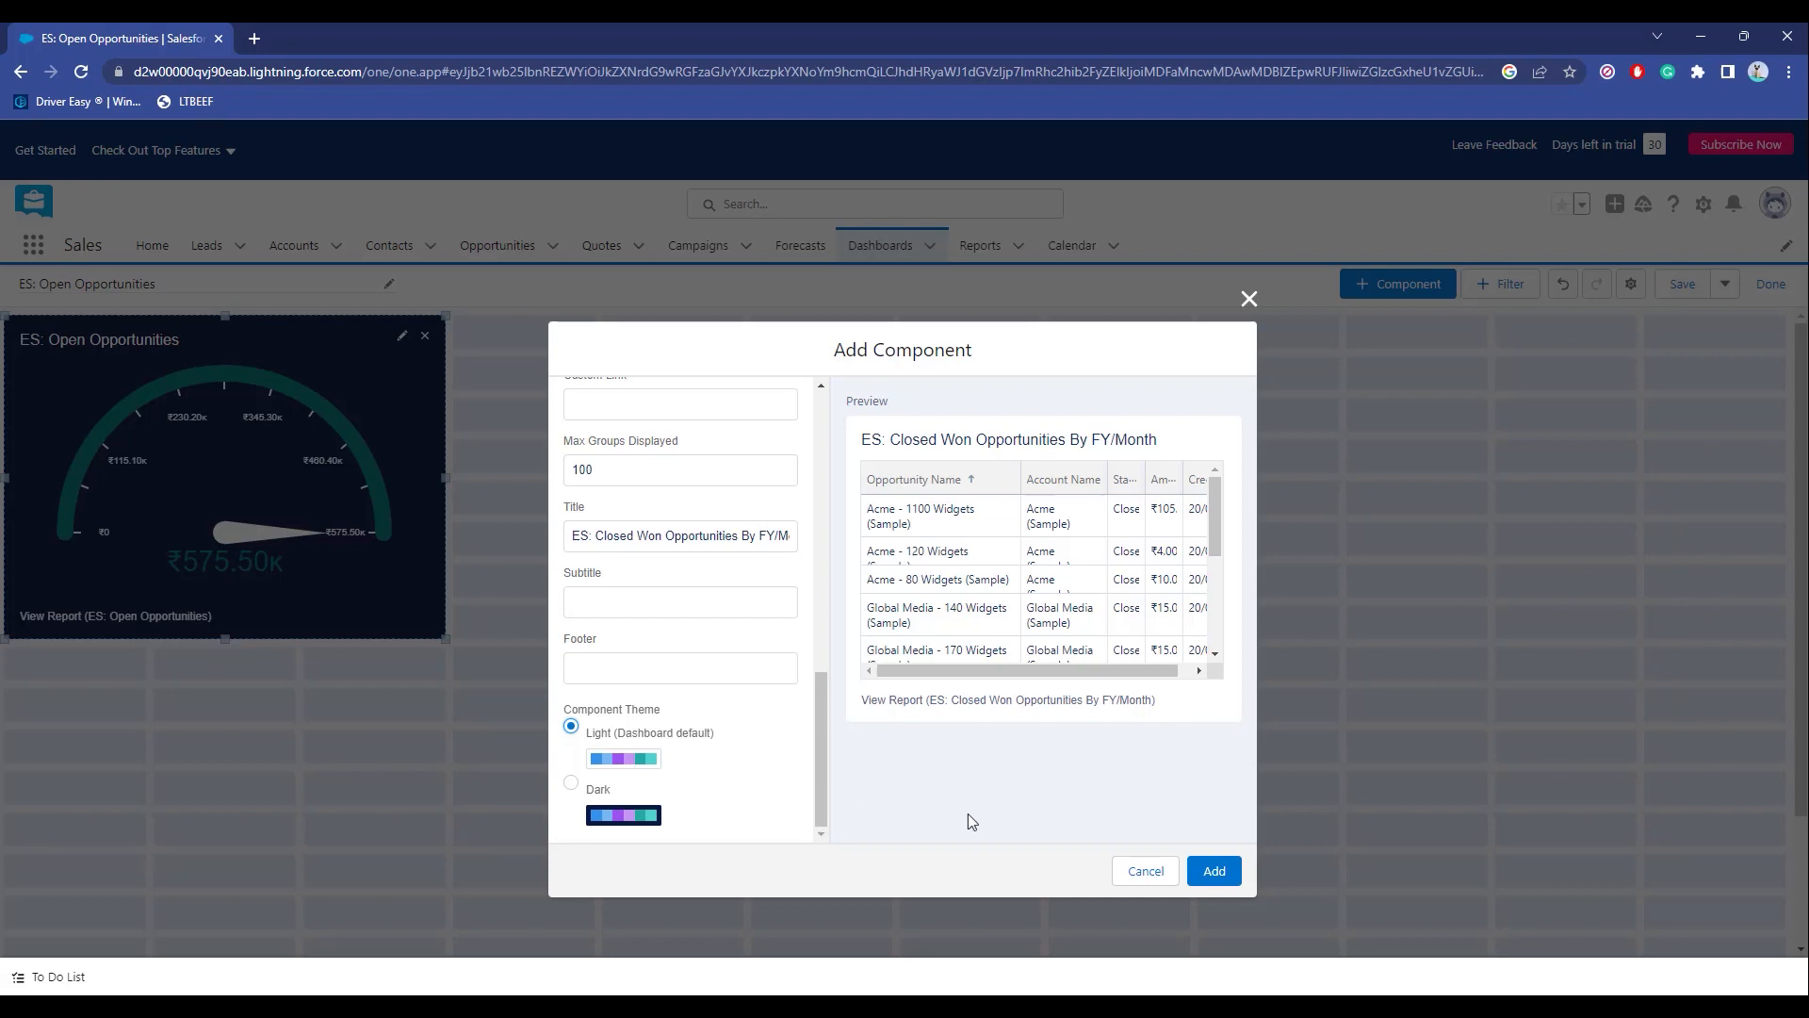
{"action": "left_click", "coordinate": [1214, 871]}
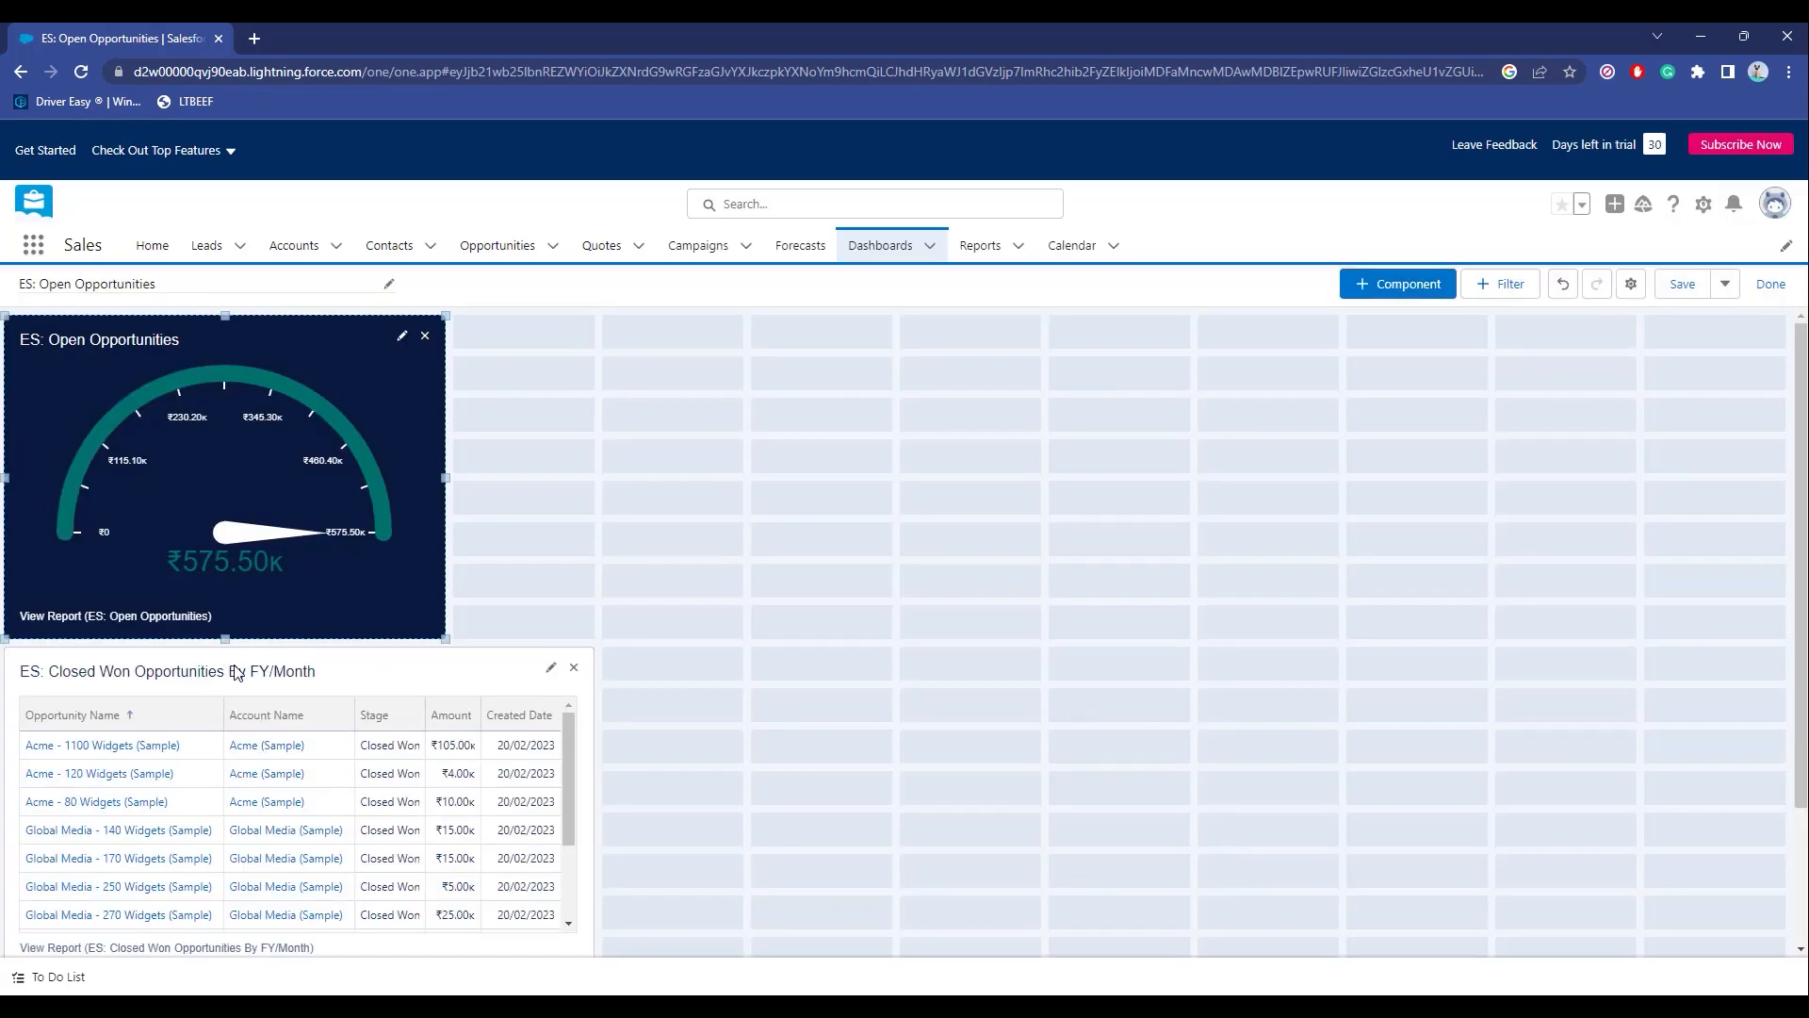
Move the Closed Won table directly beside the gauge, and enlarge the table to six columns wide and the gauge to five.
{"action": "left_click_drag", "start_coordinate": [231, 651], "coordinate": [841, 295]}
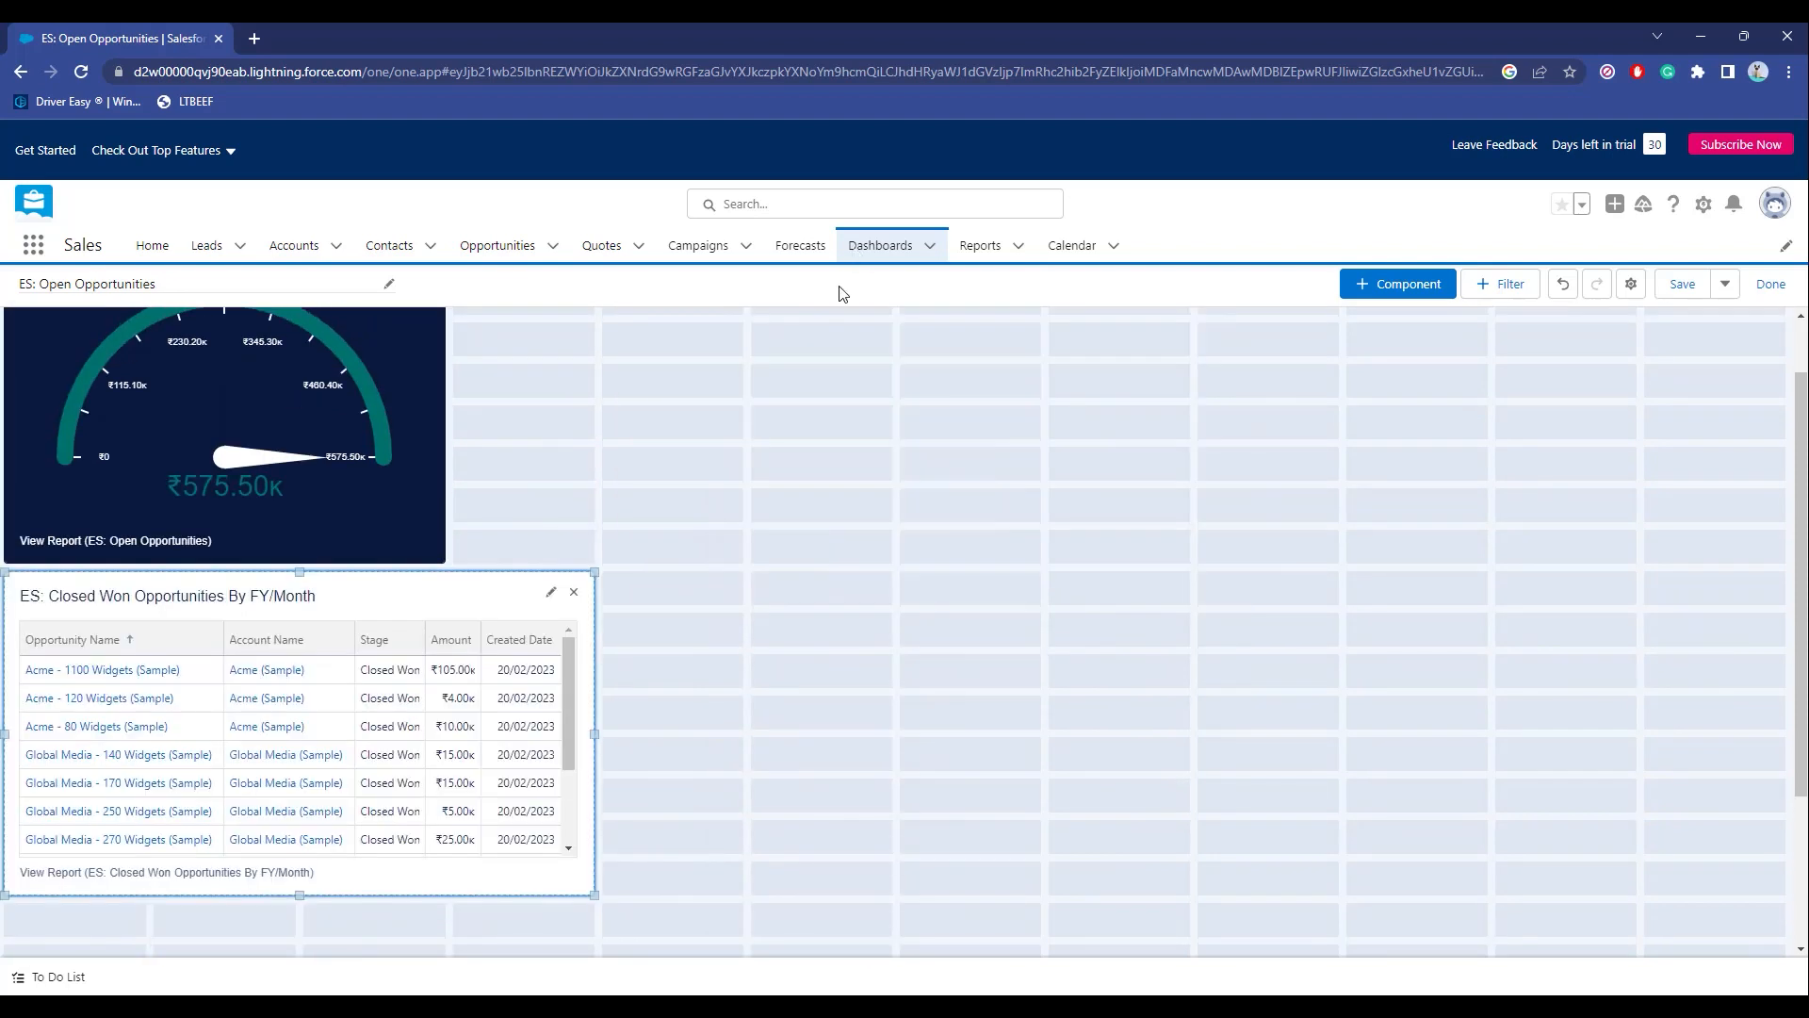
{"action": "left_click_drag", "start_coordinate": [232, 594], "coordinate": [767, 378]}
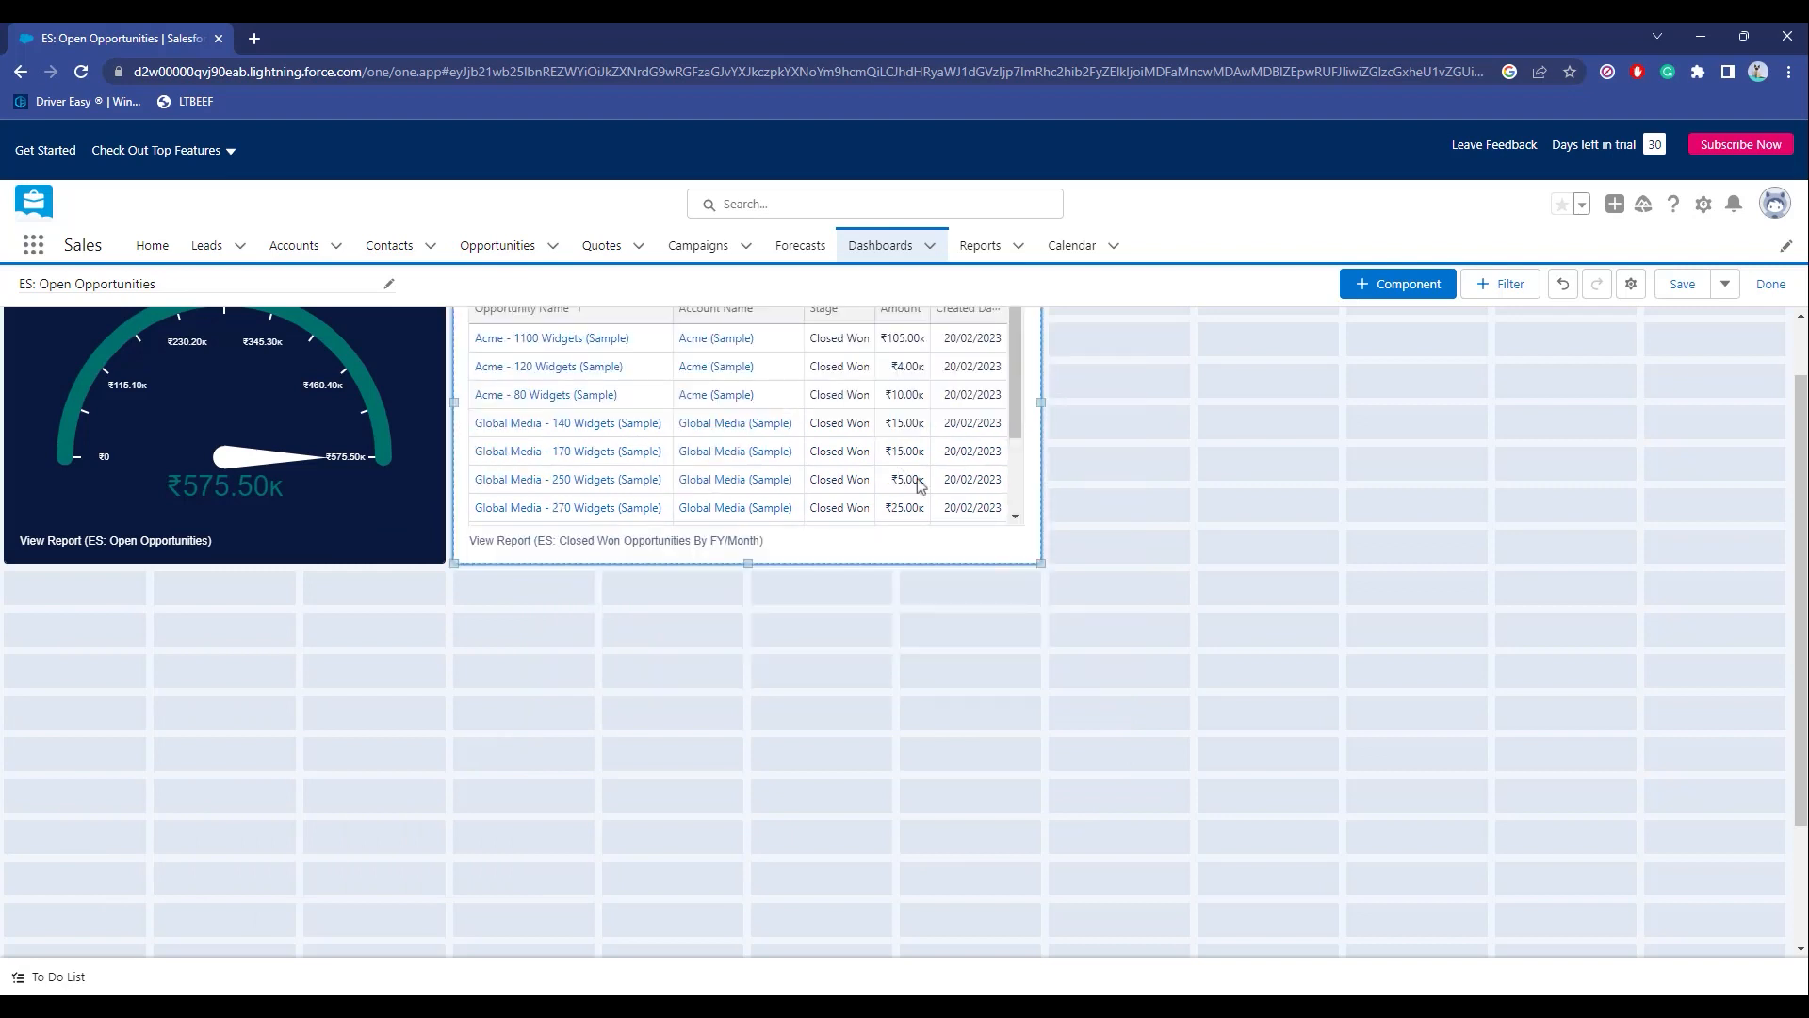
{"action": "left_click_drag", "start_coordinate": [1042, 561], "coordinate": [1326, 714]}
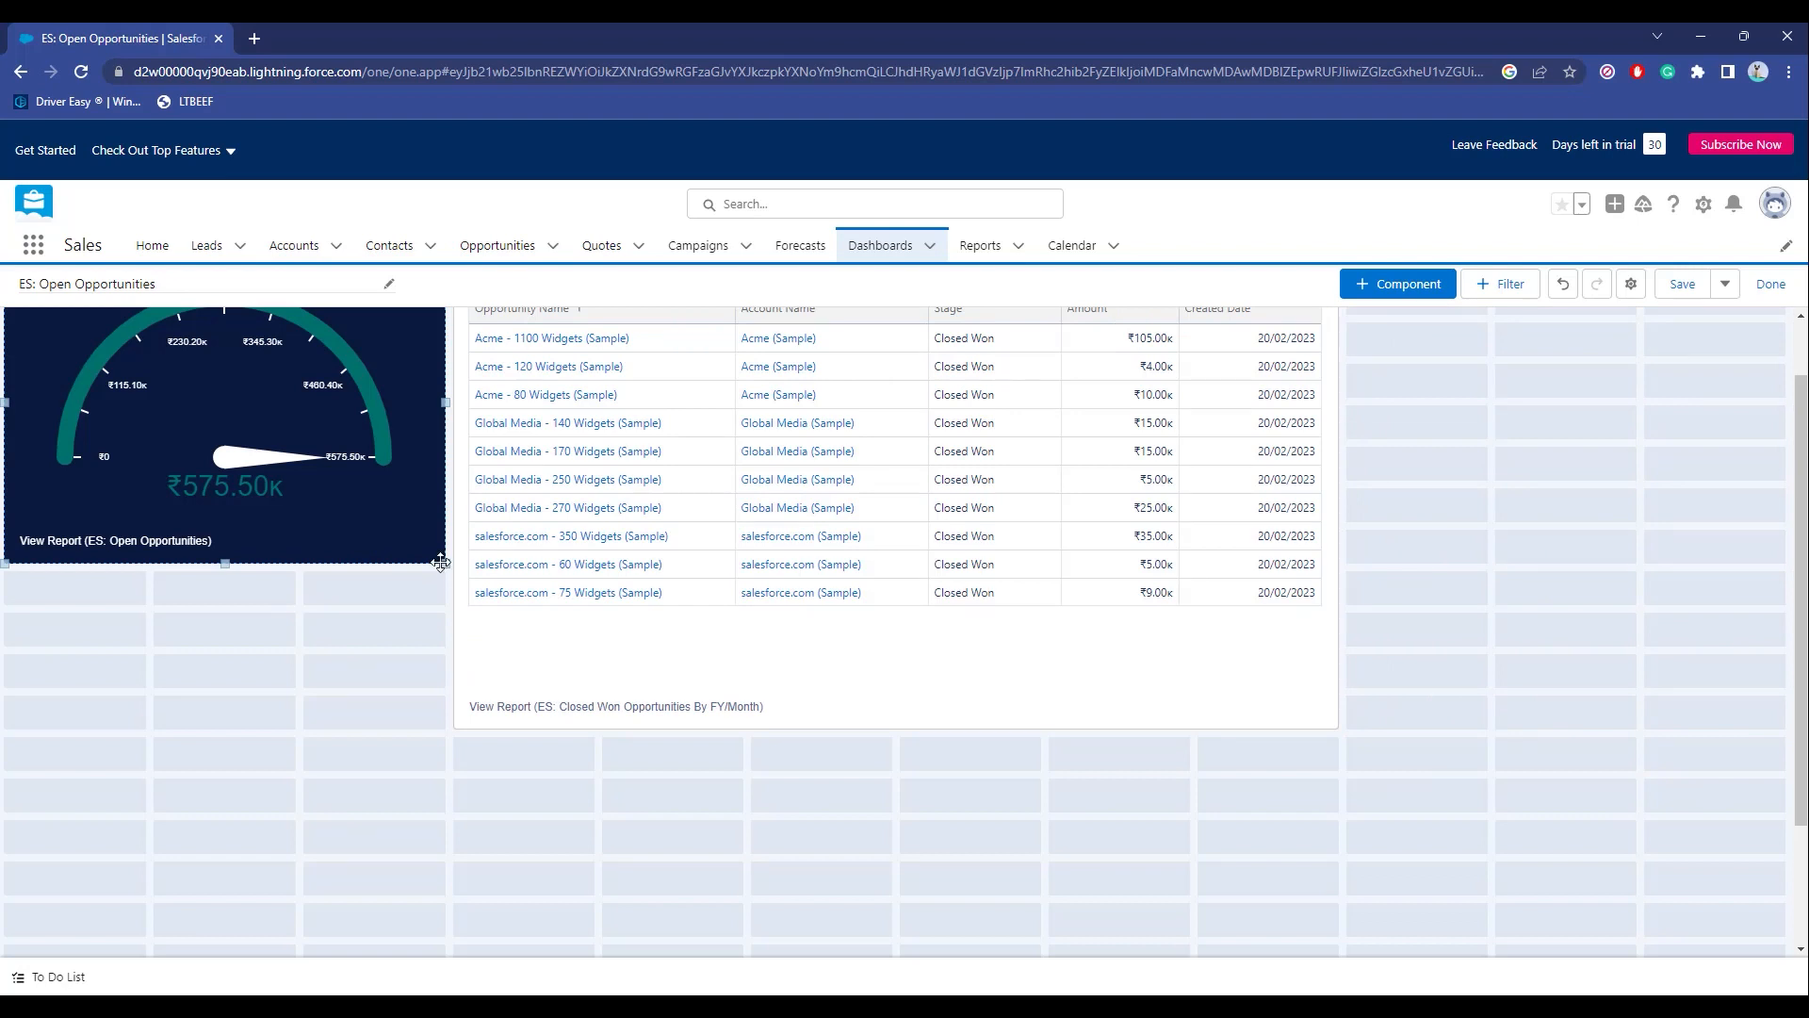
{"action": "left_click_drag", "start_coordinate": [441, 562], "coordinate": [997, 348]}
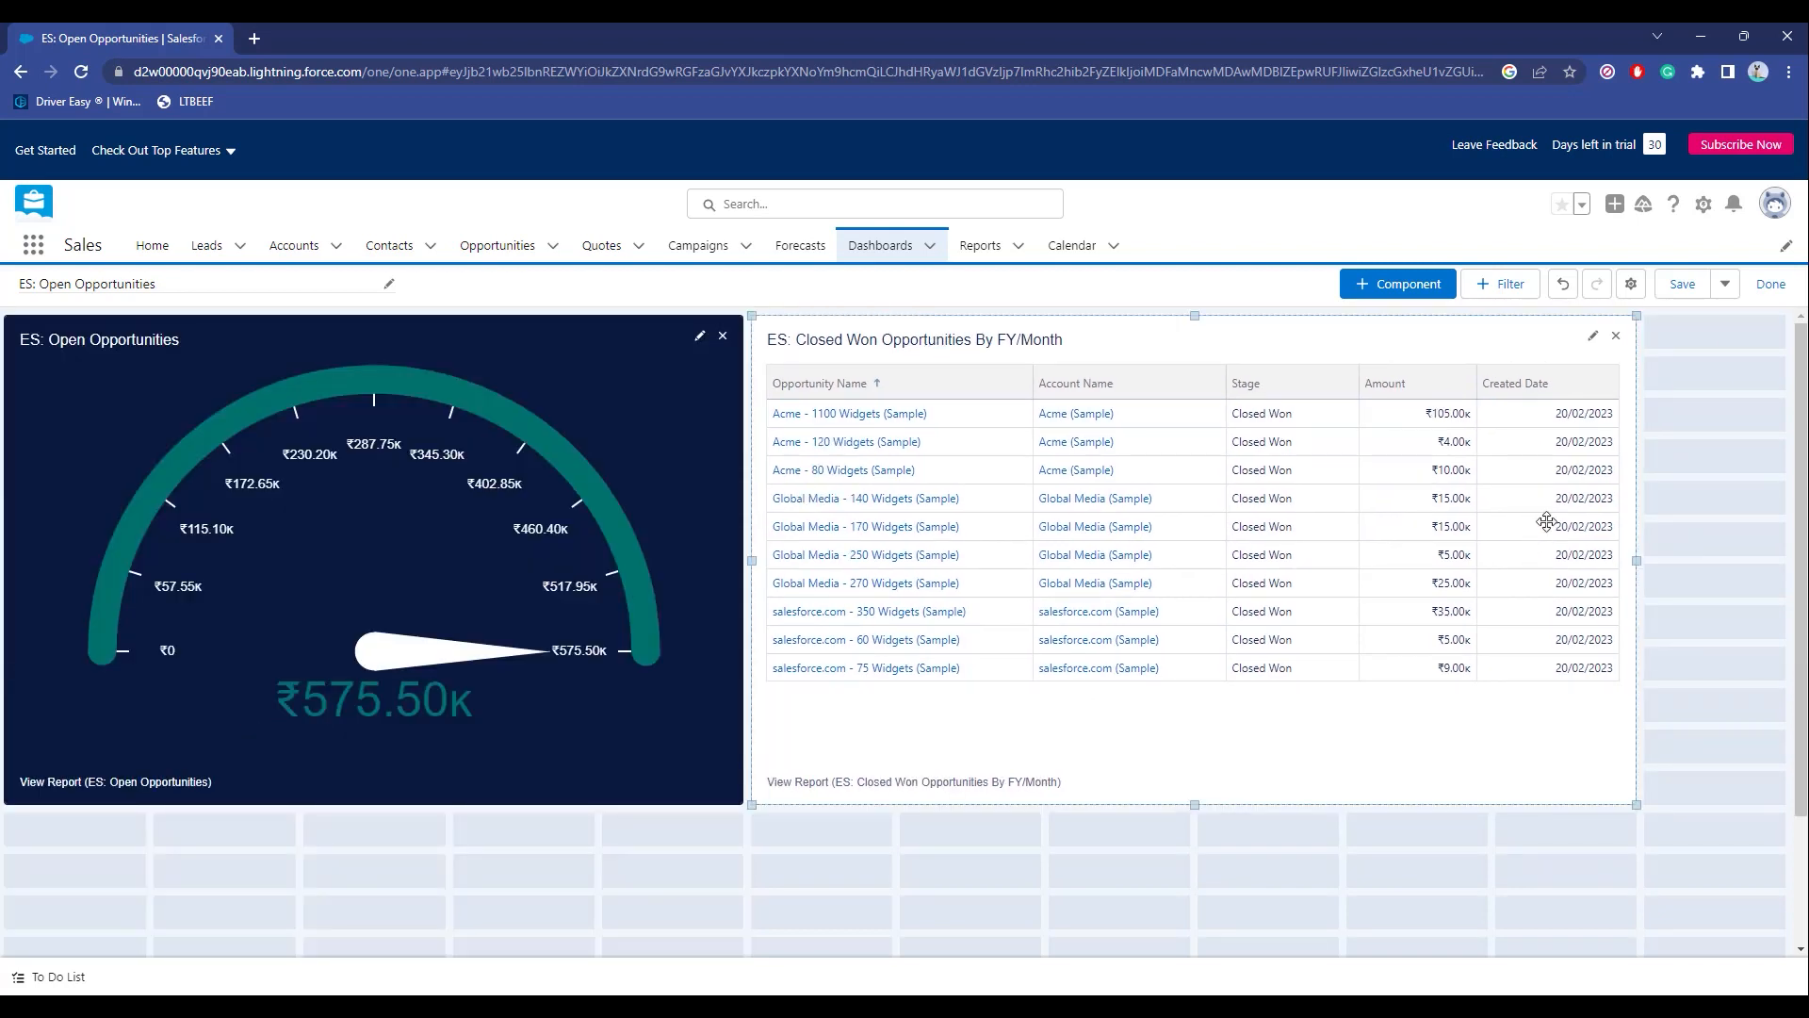
Try a Shipping City dashboard filter using the greater than operator with a blank value, and delete the filter again.
{"action": "left_click", "coordinate": [1507, 285]}
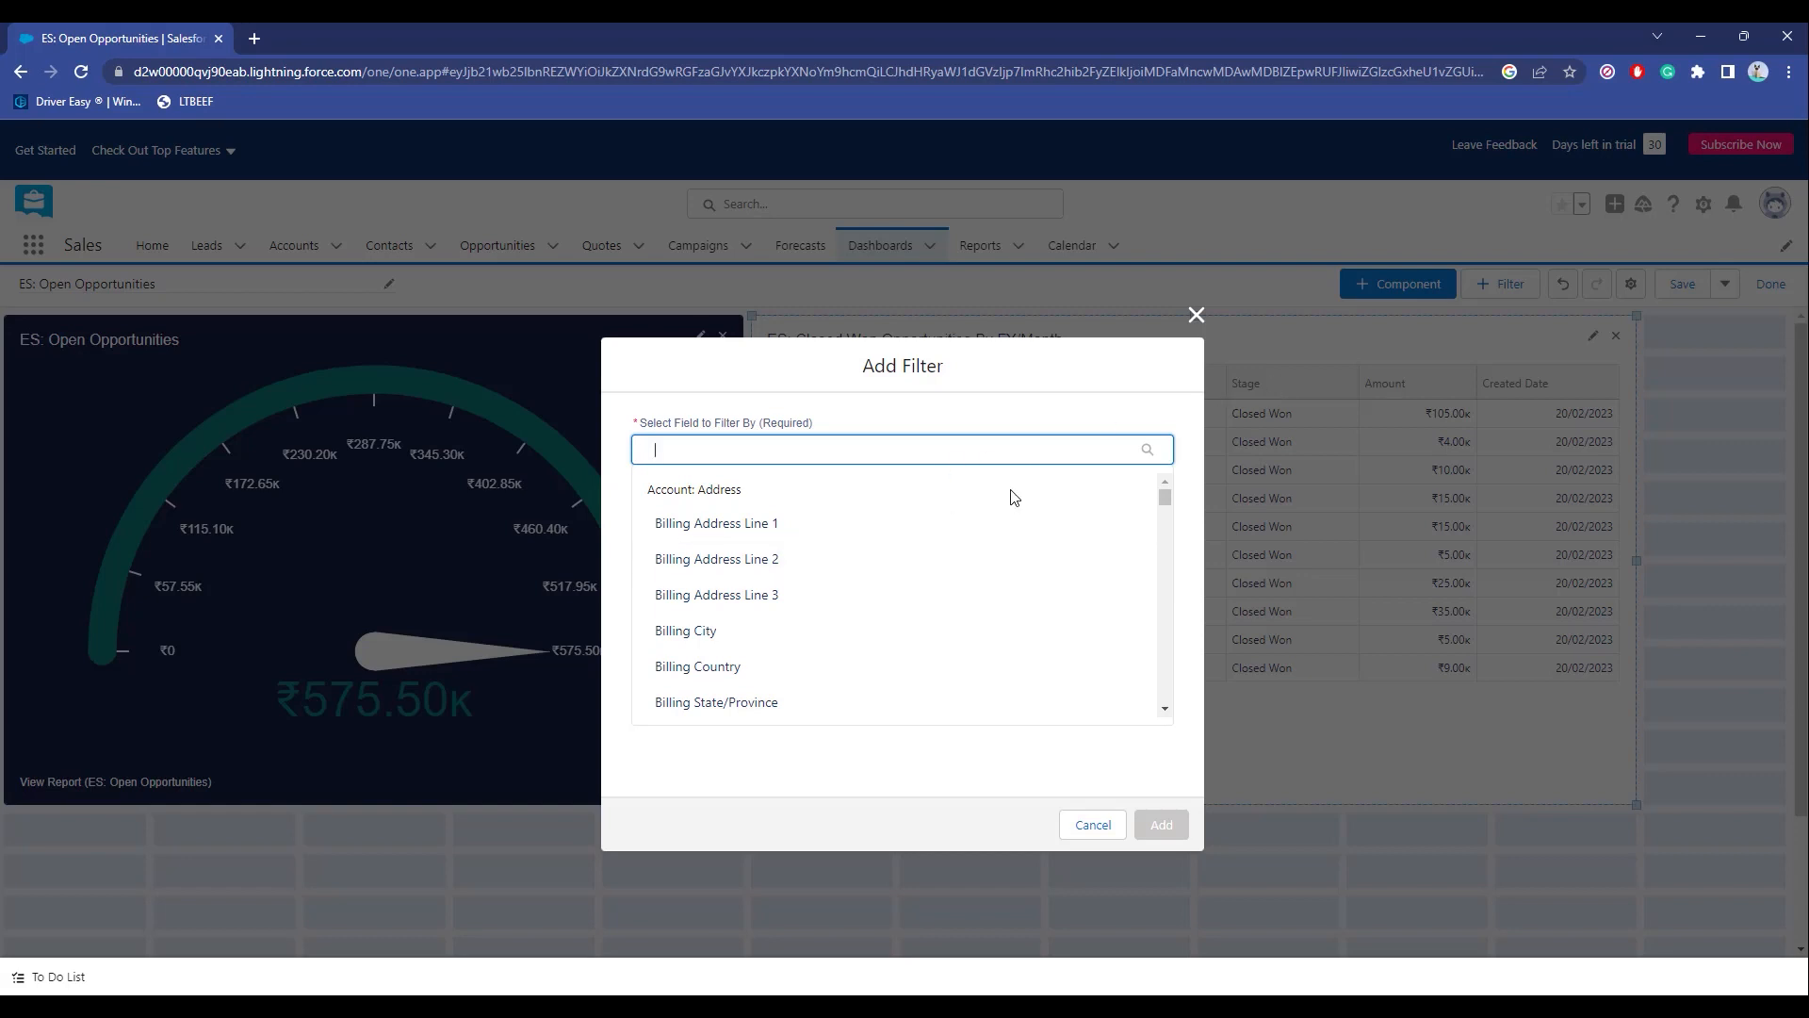
{"action": "type", "text": "shi"}
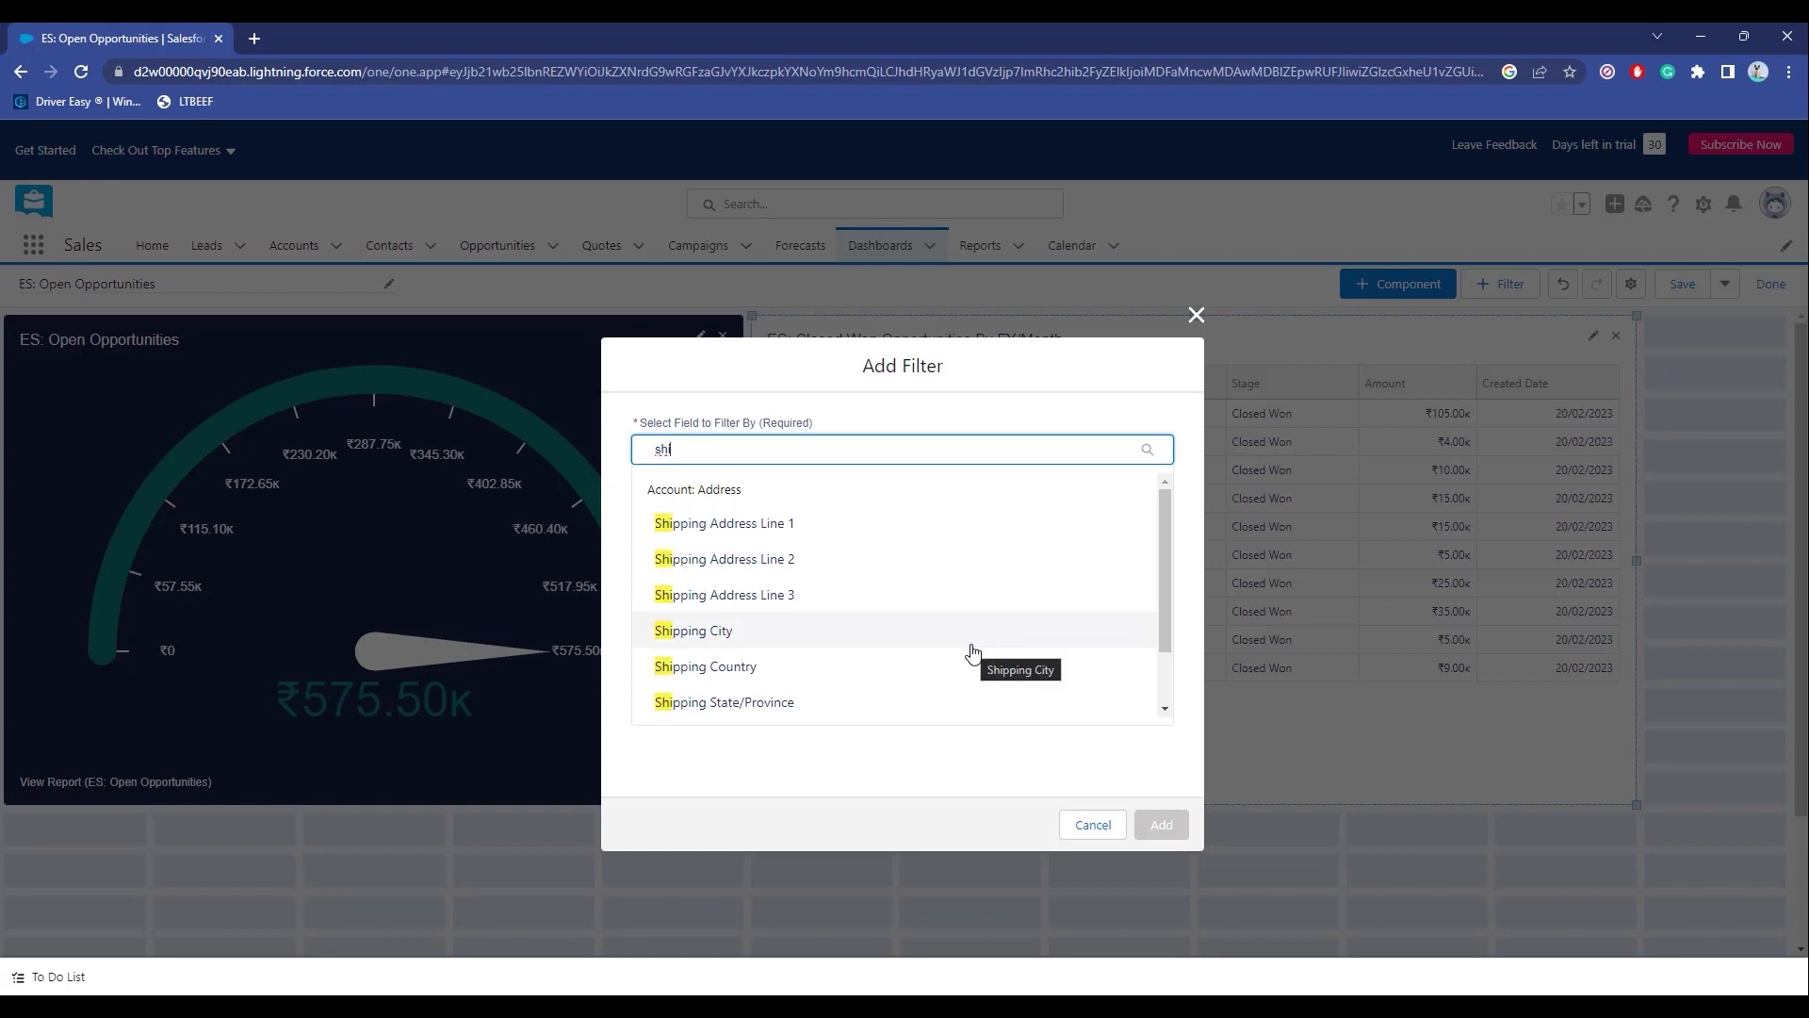
{"action": "left_click", "coordinate": [740, 633]}
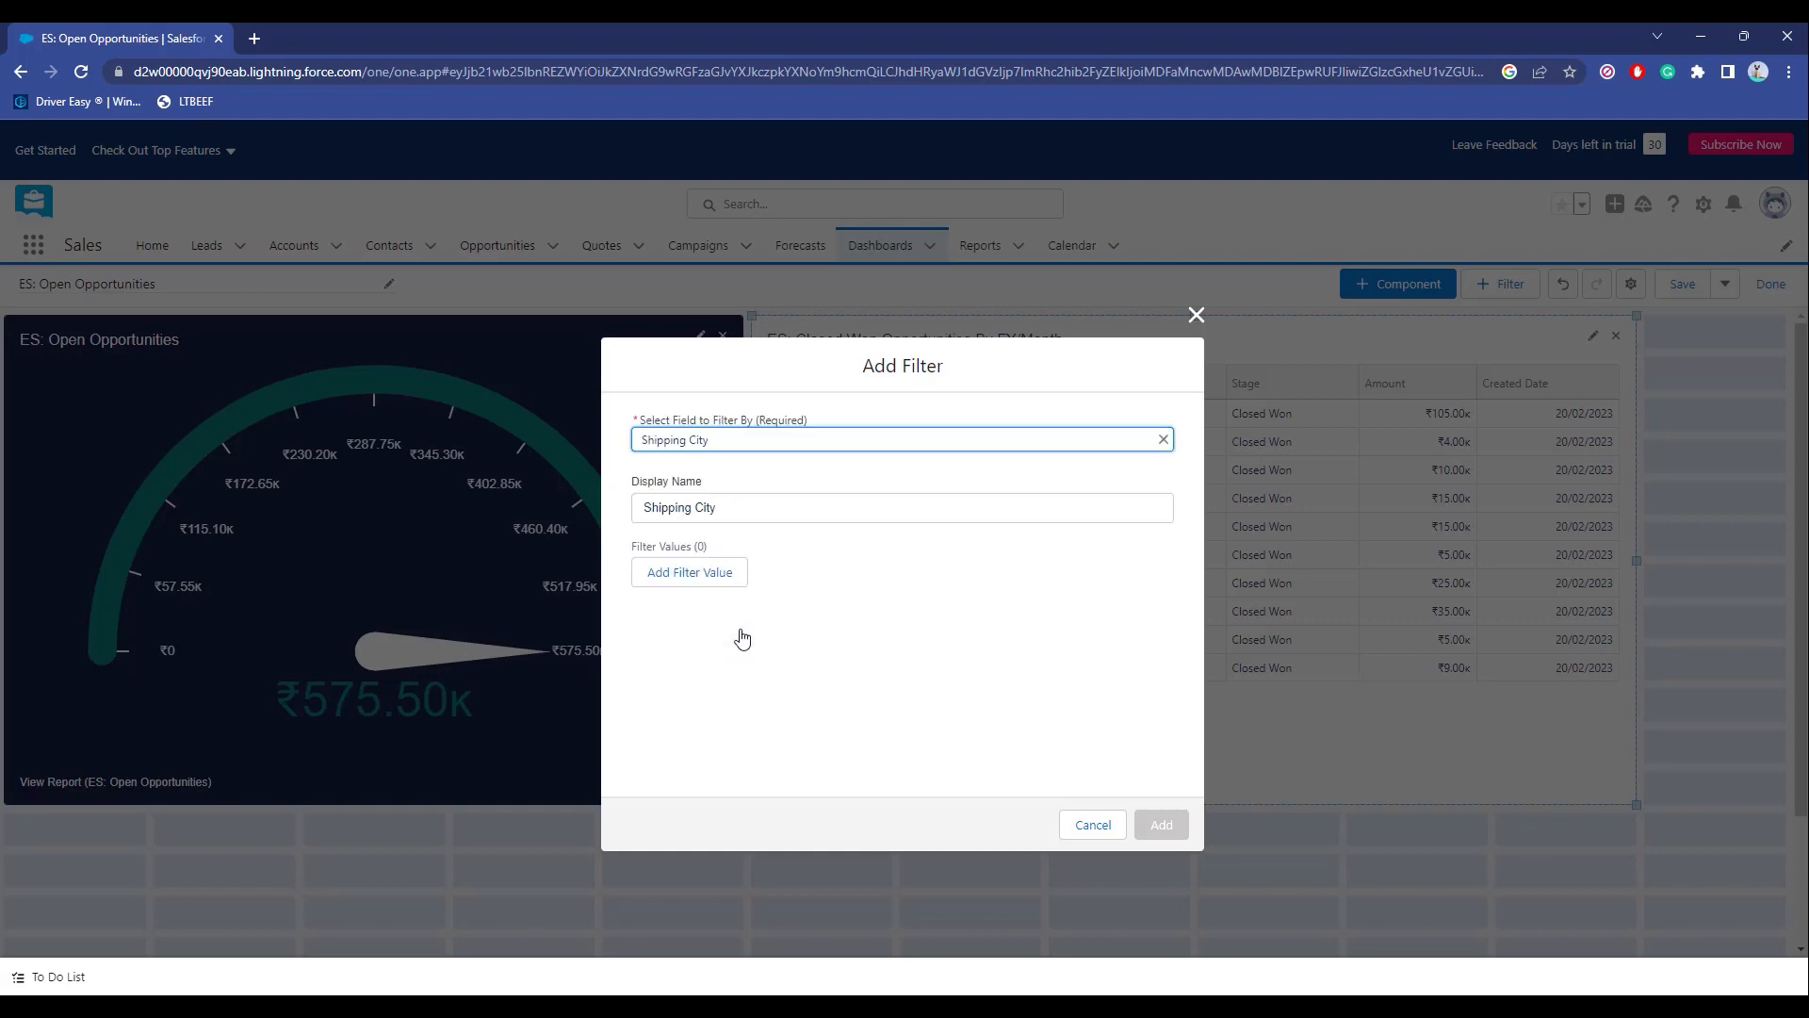
{"action": "left_click", "coordinate": [677, 573]}
{"action": "left_click", "coordinate": [862, 610]}
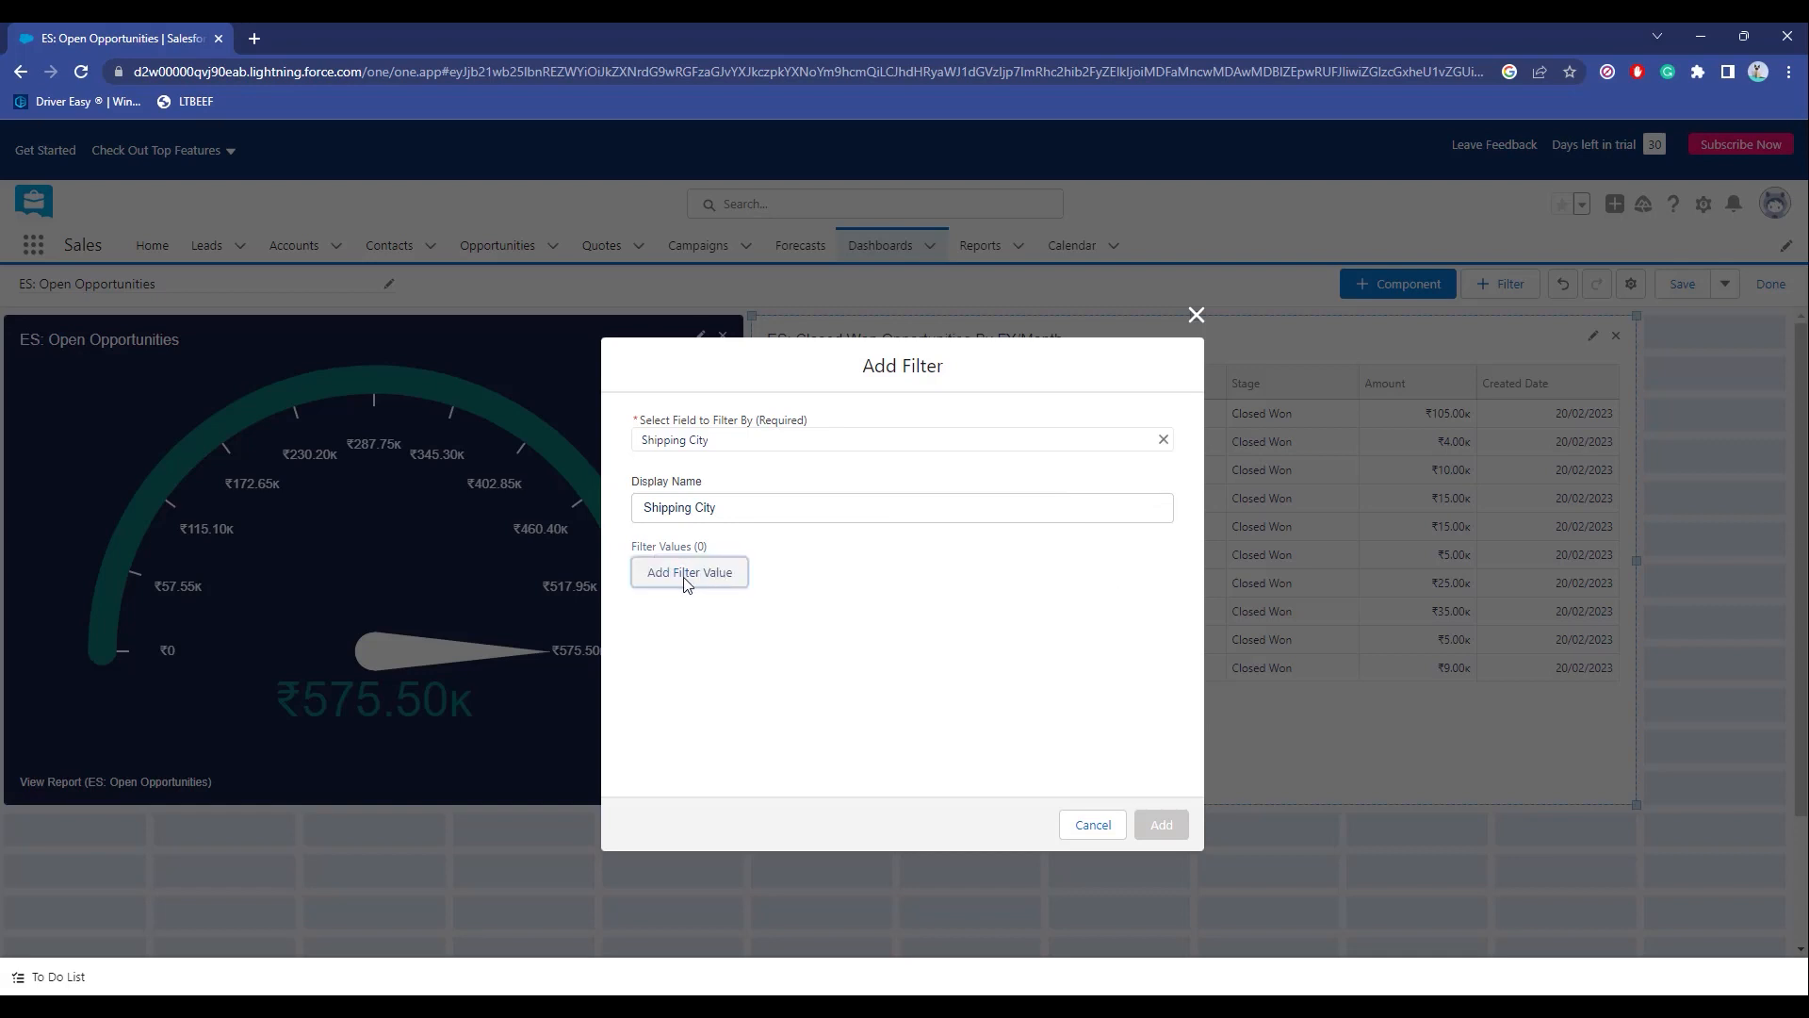
{"action": "left_click", "coordinate": [743, 566]}
{"action": "left_click", "coordinate": [996, 490]}
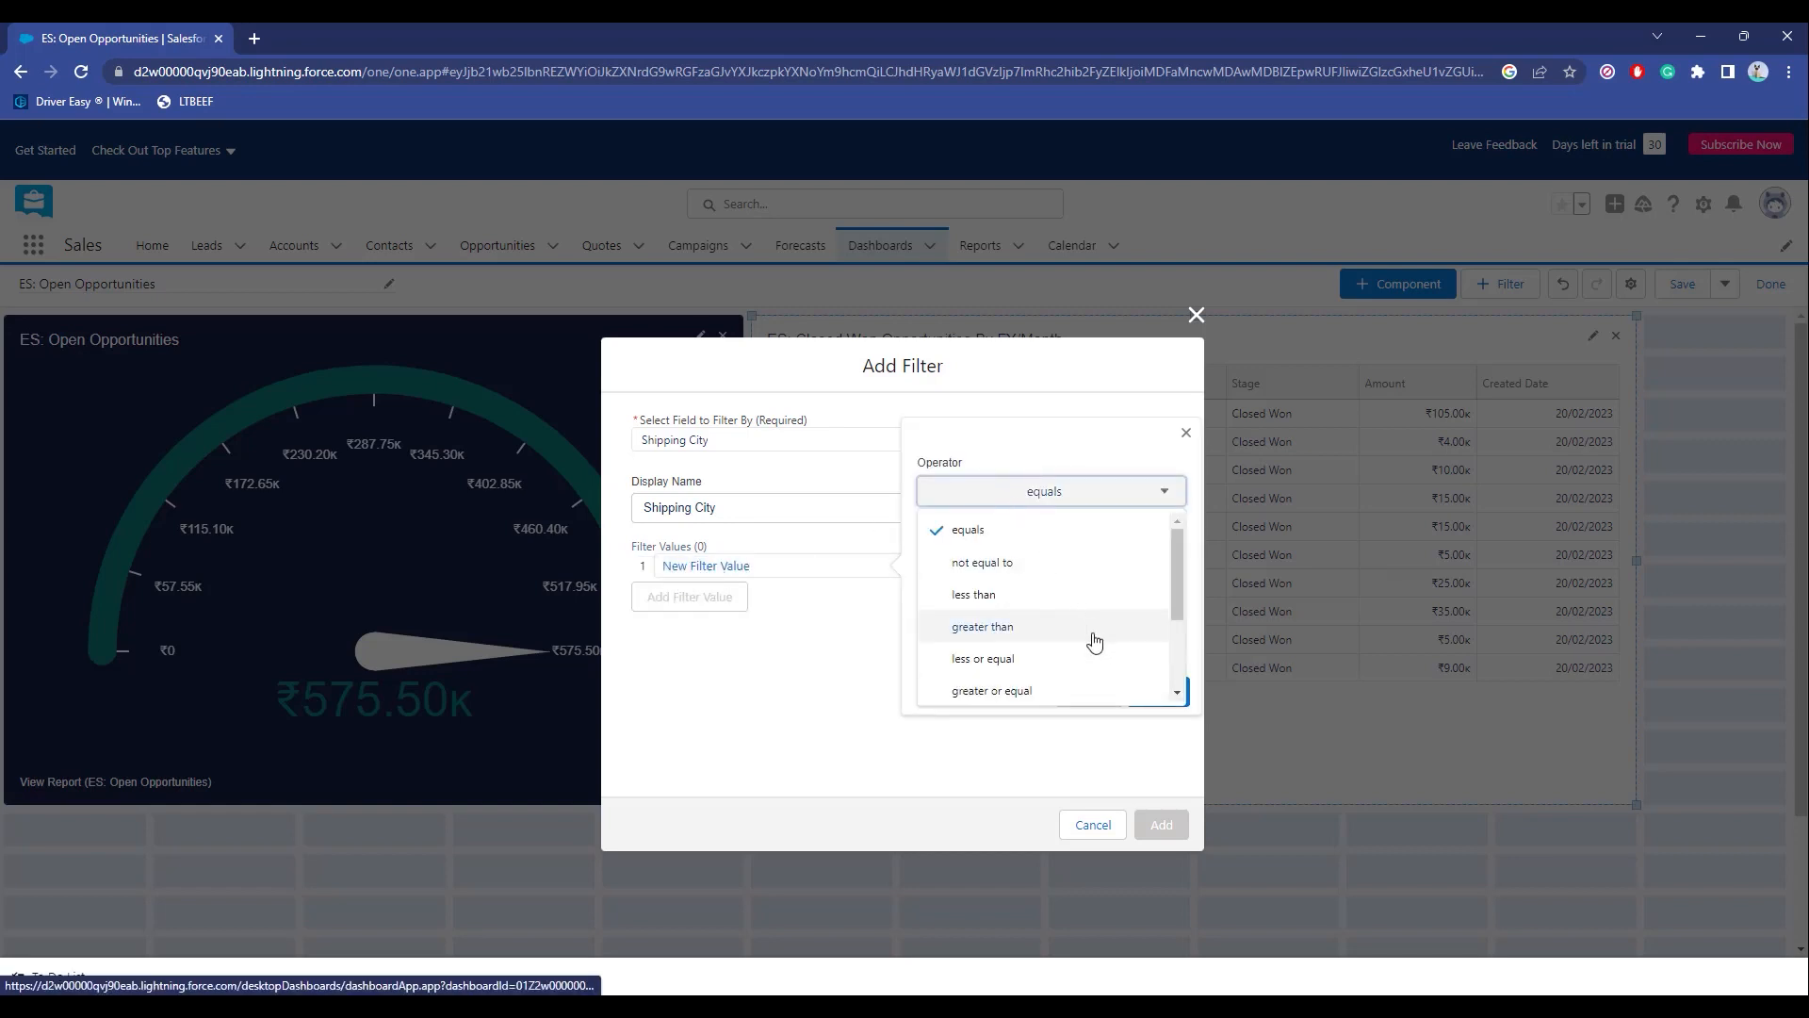
{"action": "left_click", "coordinate": [1086, 627]}
{"action": "left_click", "coordinate": [1038, 574]}
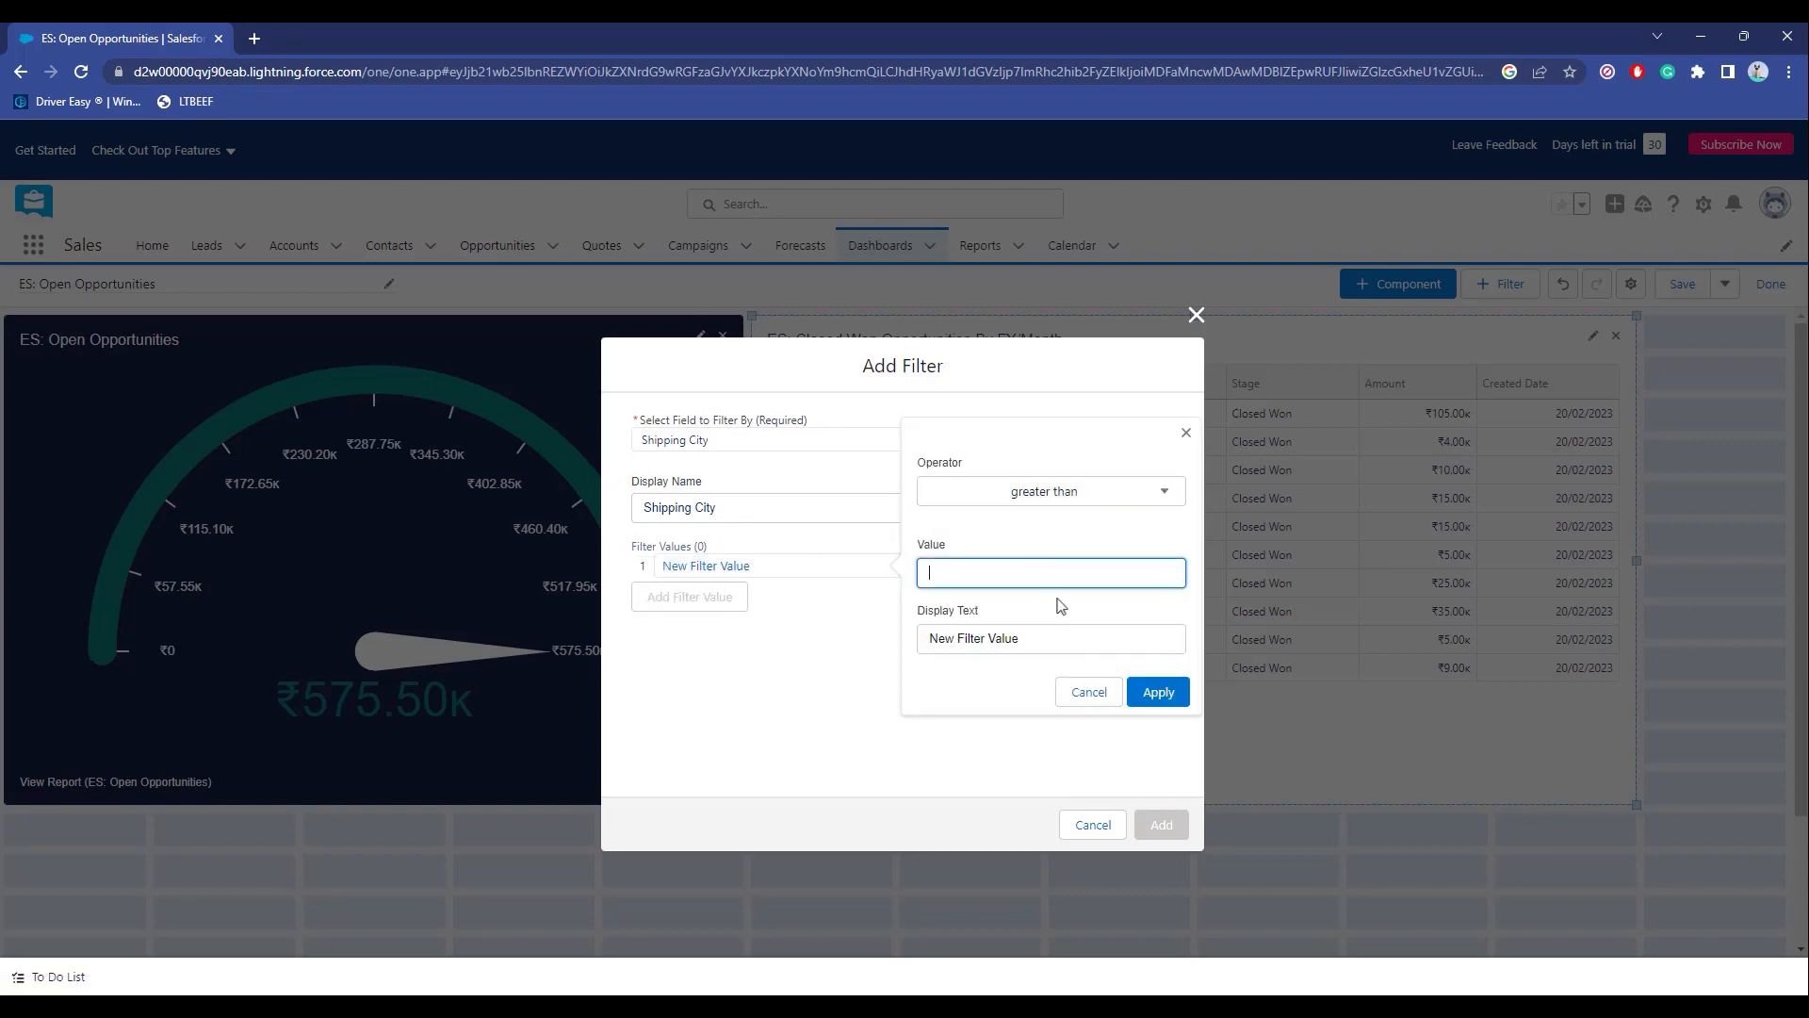
{"action": "left_click", "coordinate": [1157, 692]}
{"action": "left_click", "coordinate": [1167, 826]}
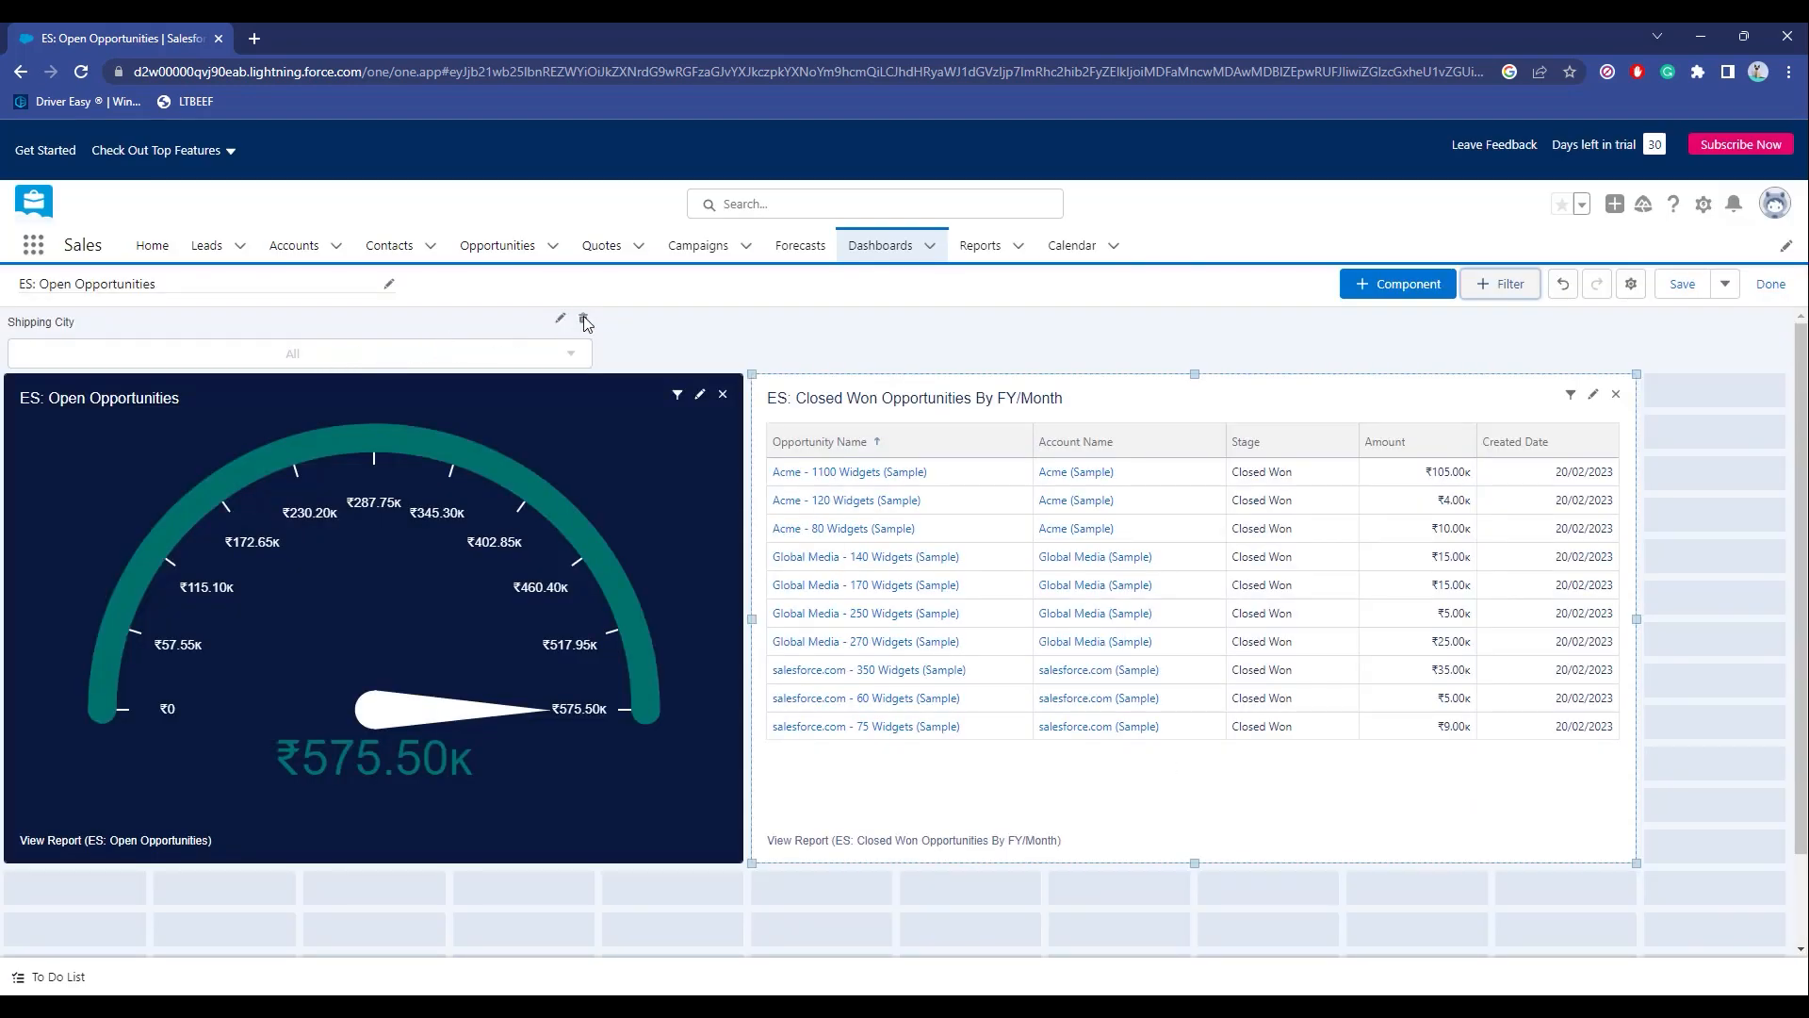
{"action": "left_click", "coordinate": [584, 322]}
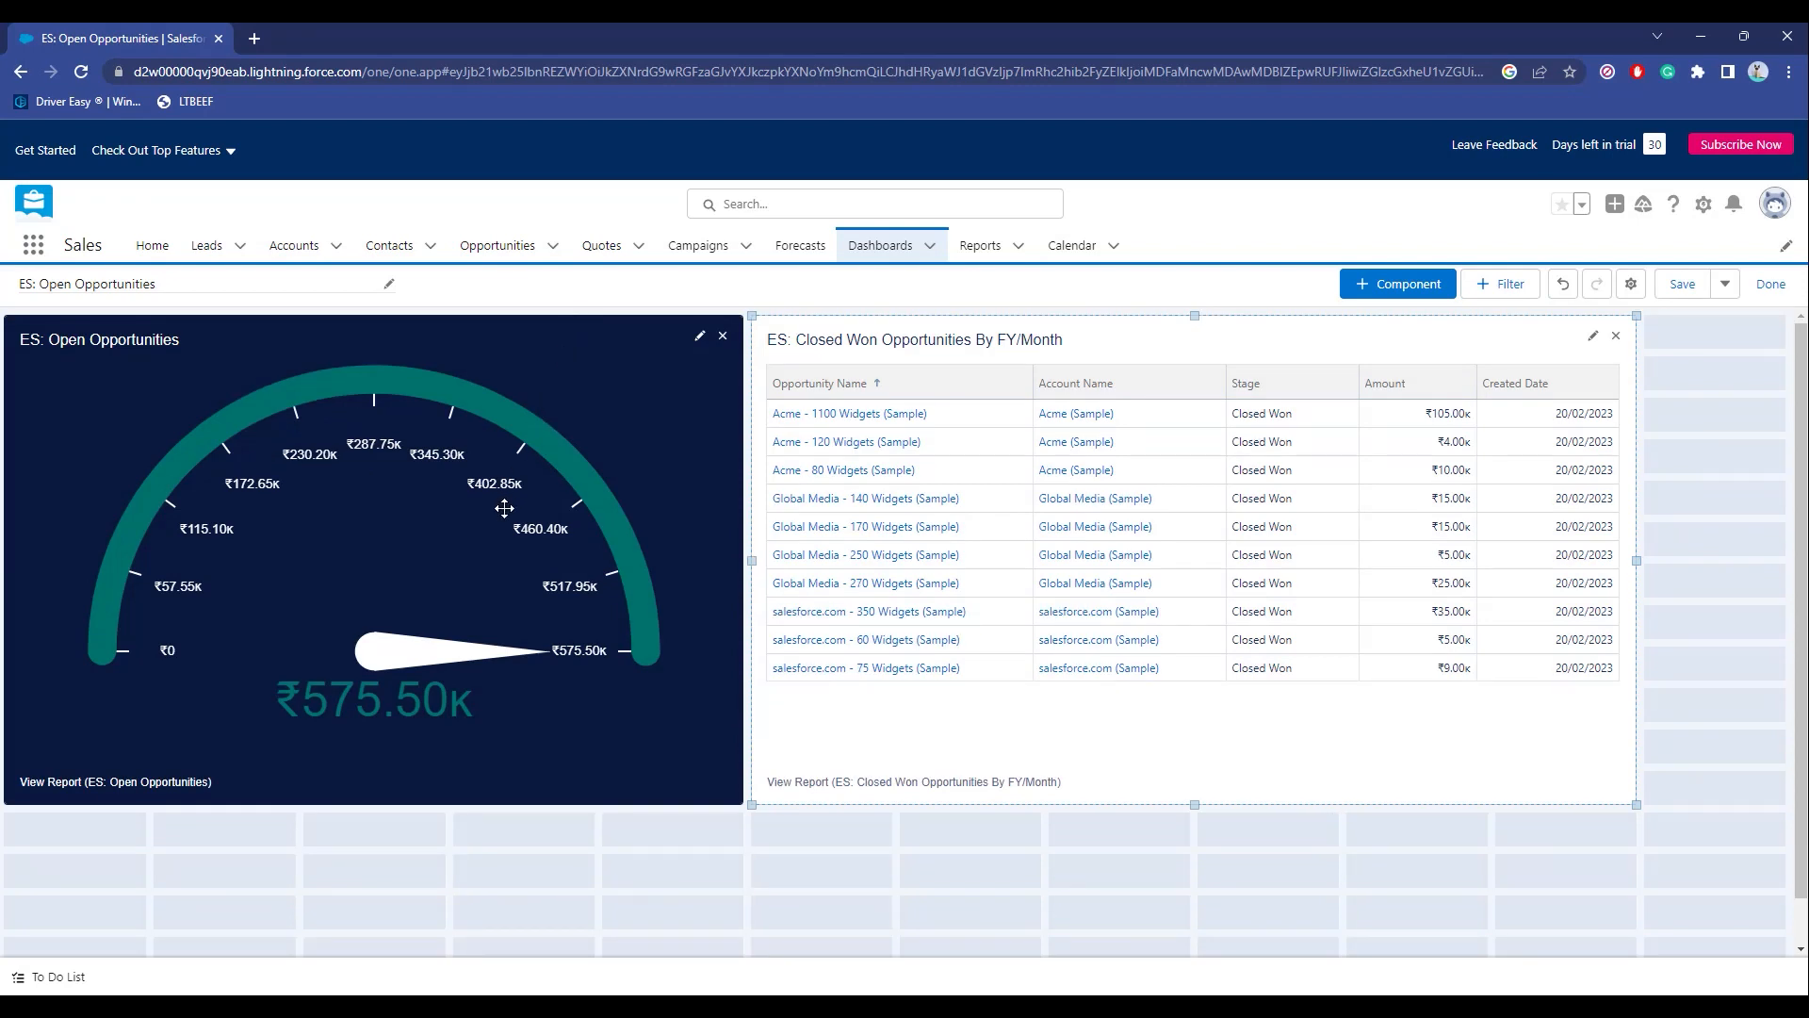
Finish editing the dashboard and save the changes made to it.
{"action": "left_click", "coordinate": [1772, 287]}
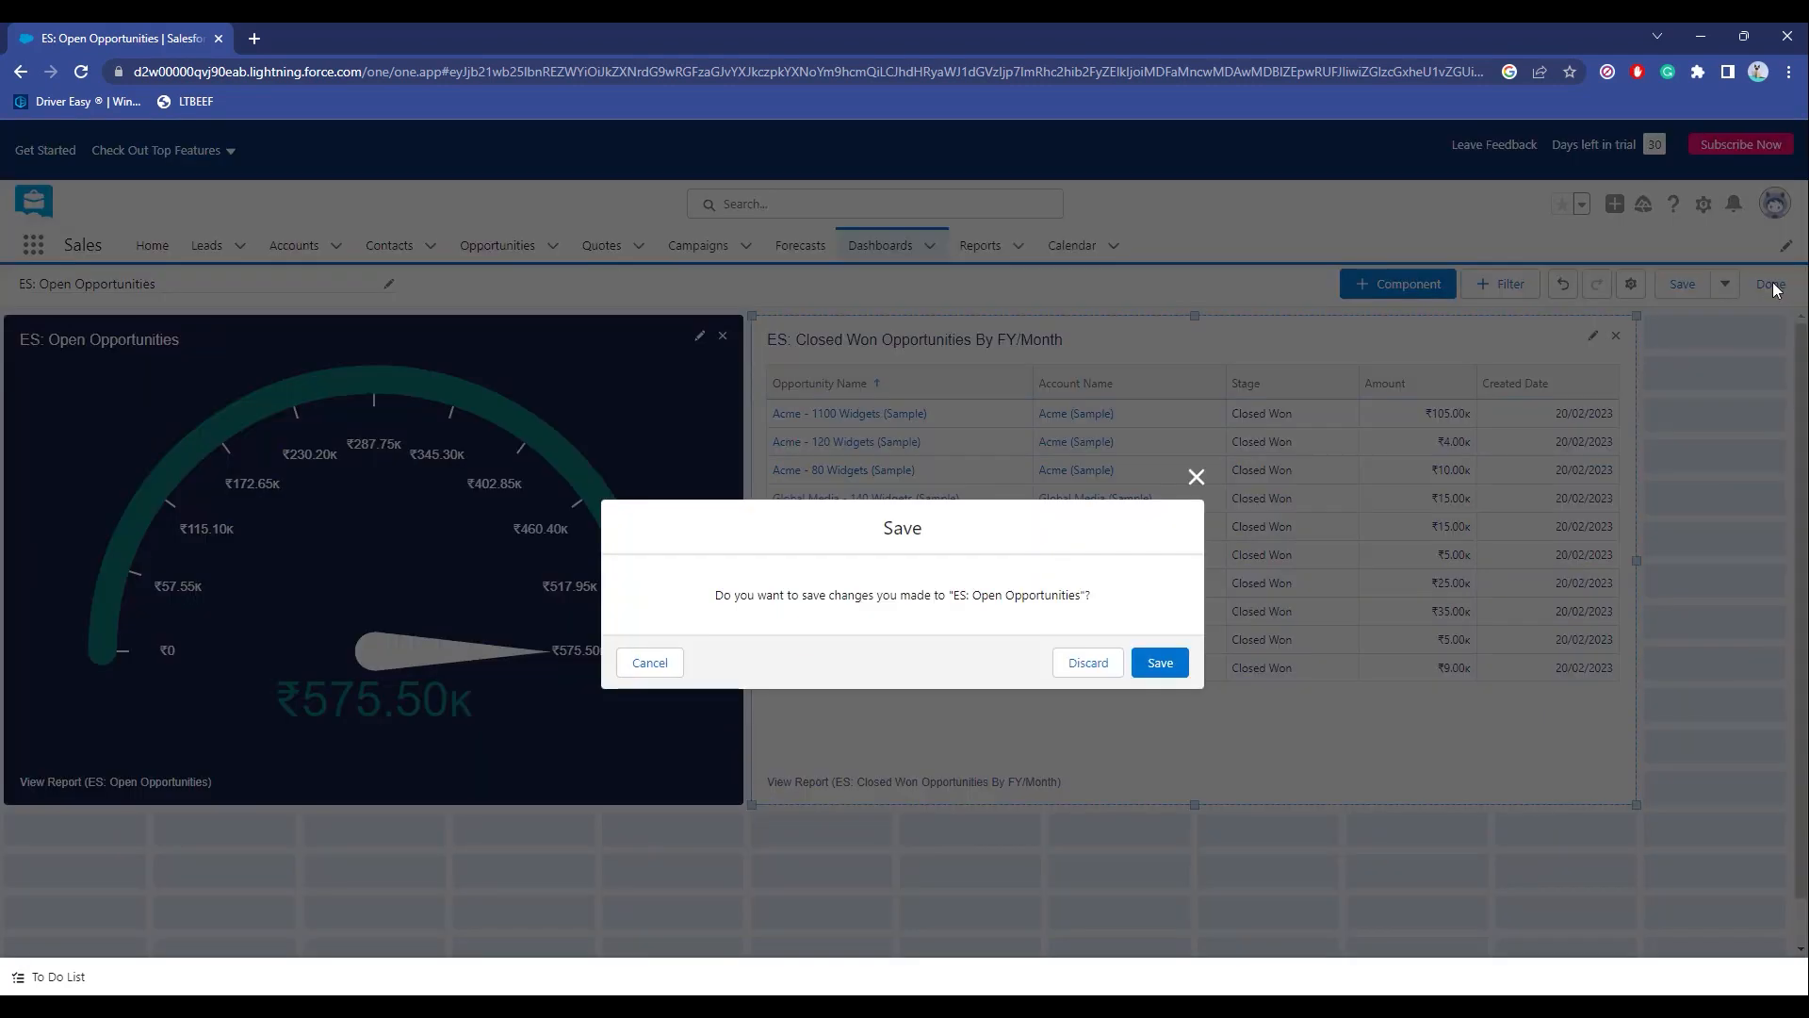
{"action": "left_click", "coordinate": [1159, 664]}
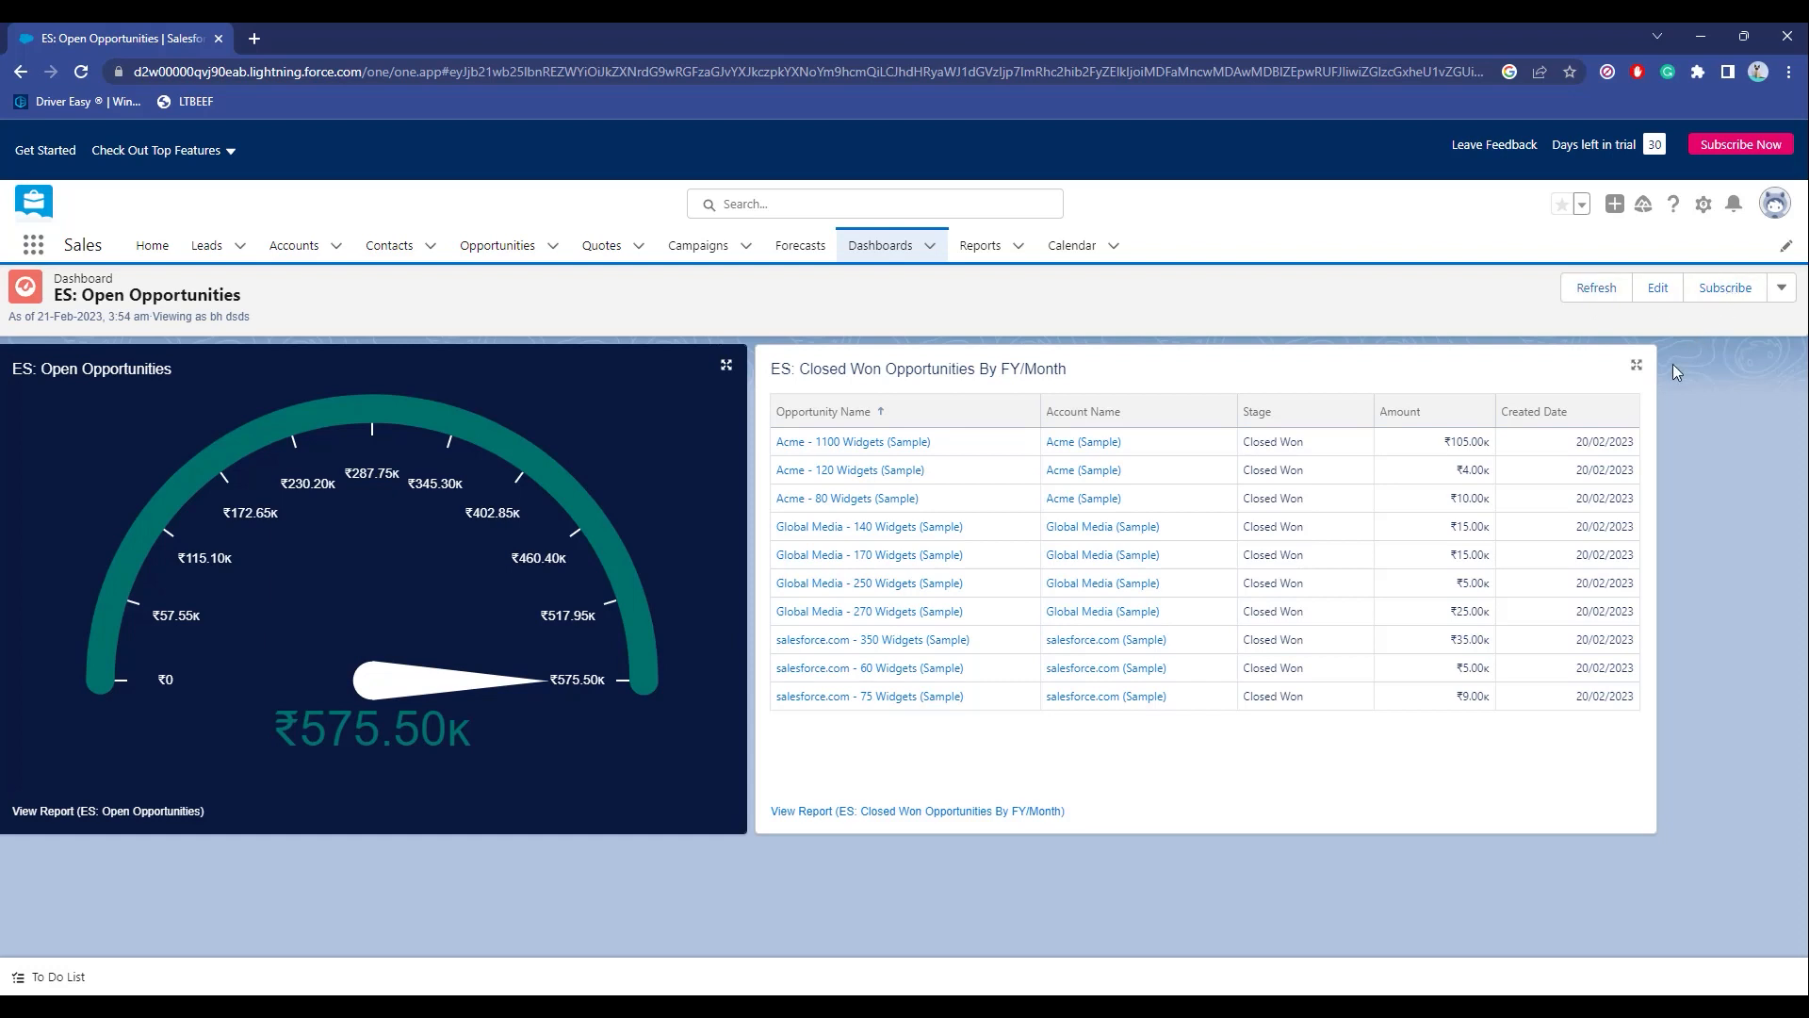
Subscribe to the dashboard with a weekly refresh on Tuesday, Wednesday and Saturday, checking the monthly option before saving the weekly one.
{"action": "left_click", "coordinate": [1742, 299]}
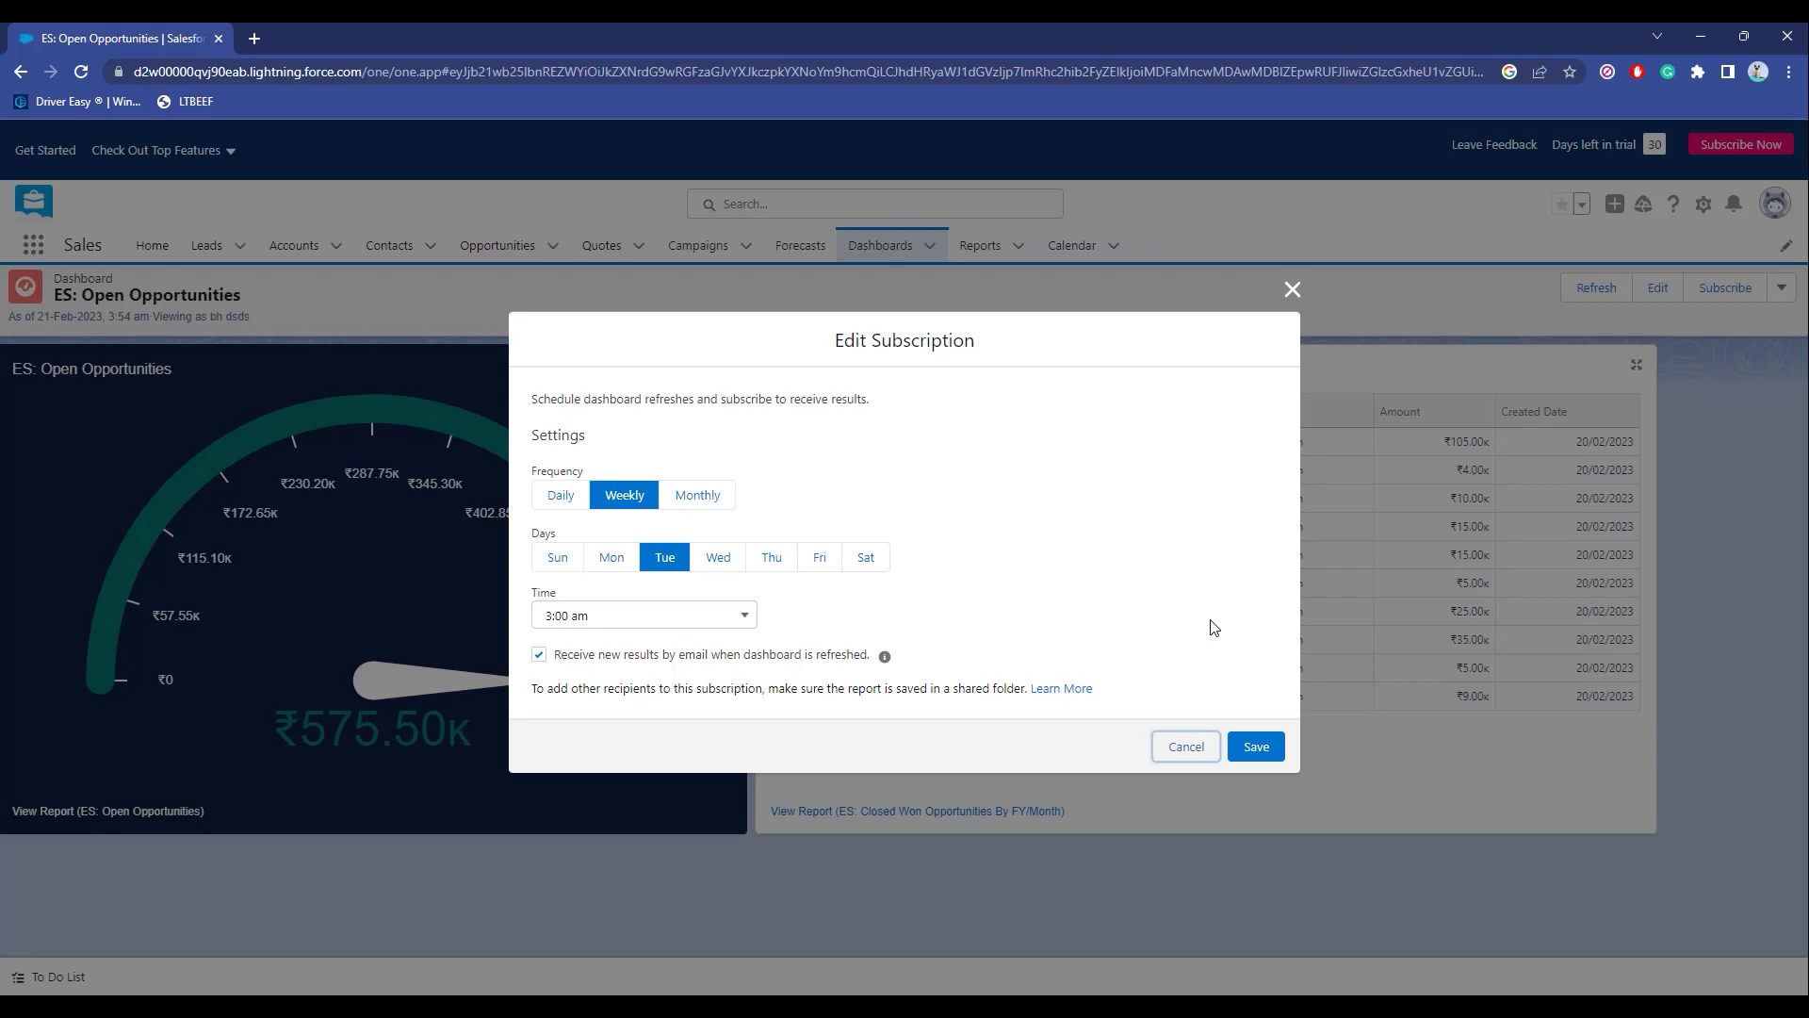
{"action": "left_click", "coordinate": [718, 557]}
{"action": "left_click", "coordinate": [866, 557]}
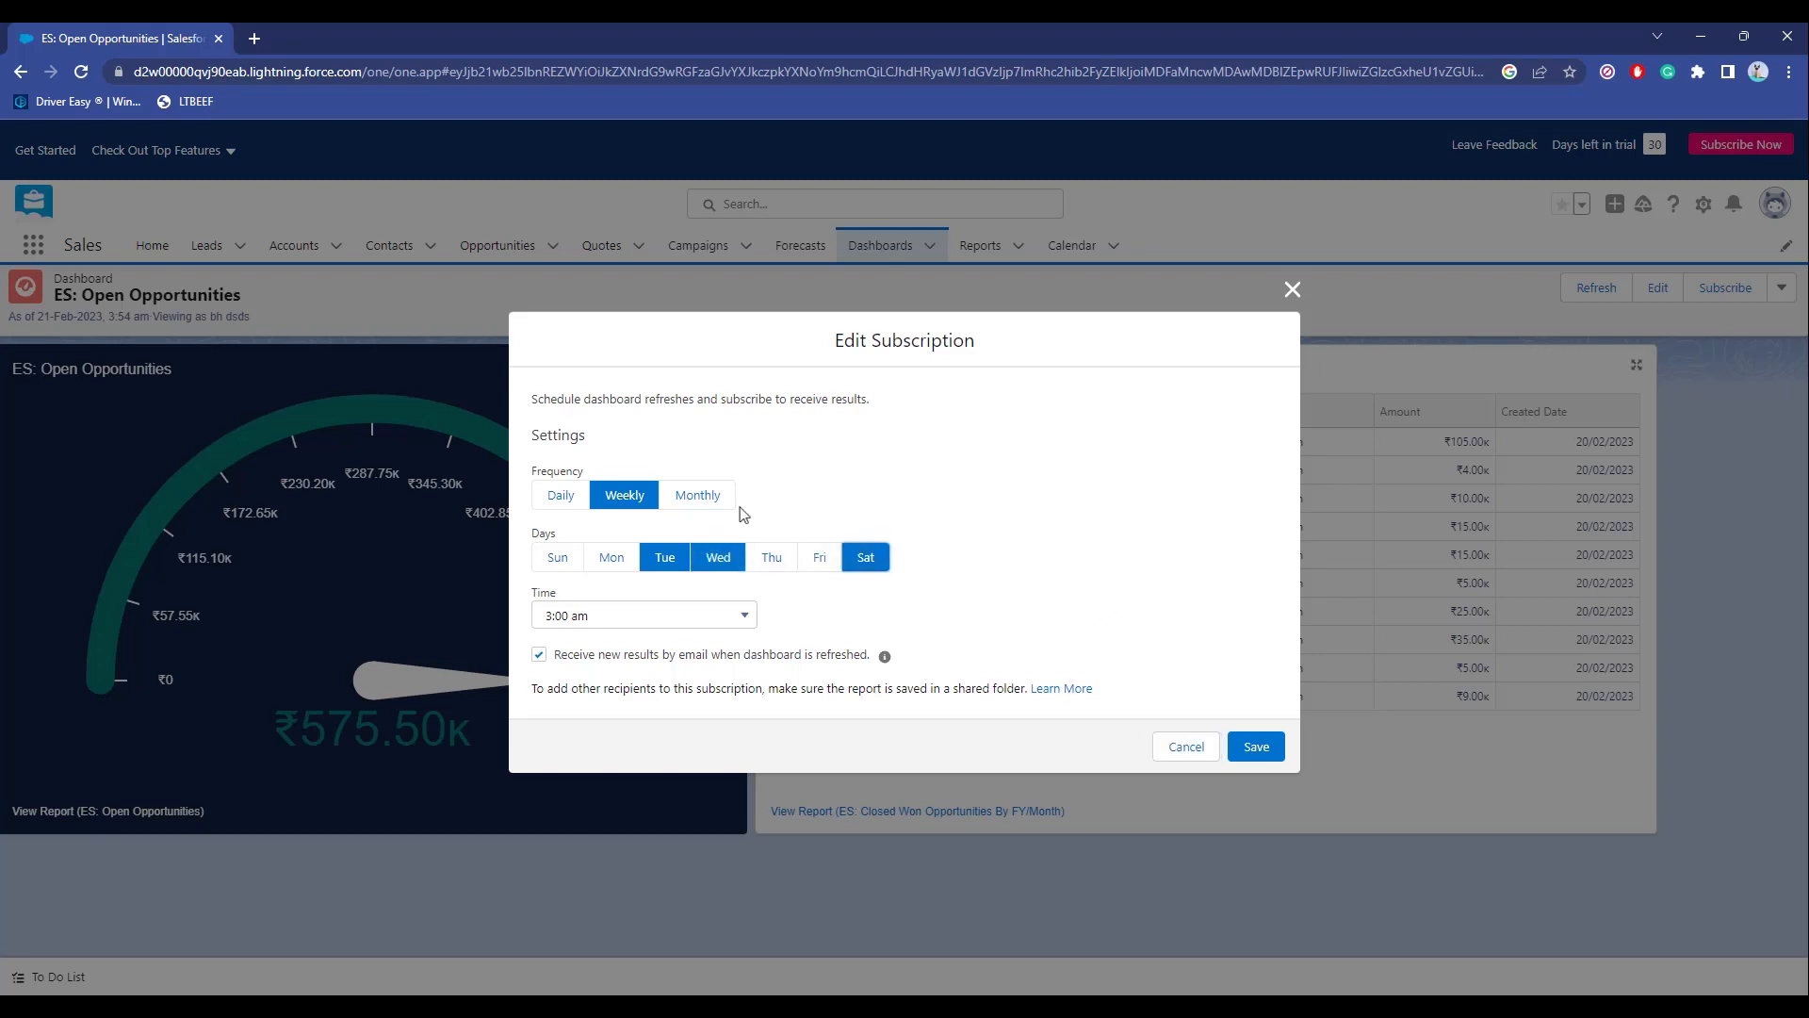
{"action": "left_click", "coordinate": [709, 493]}
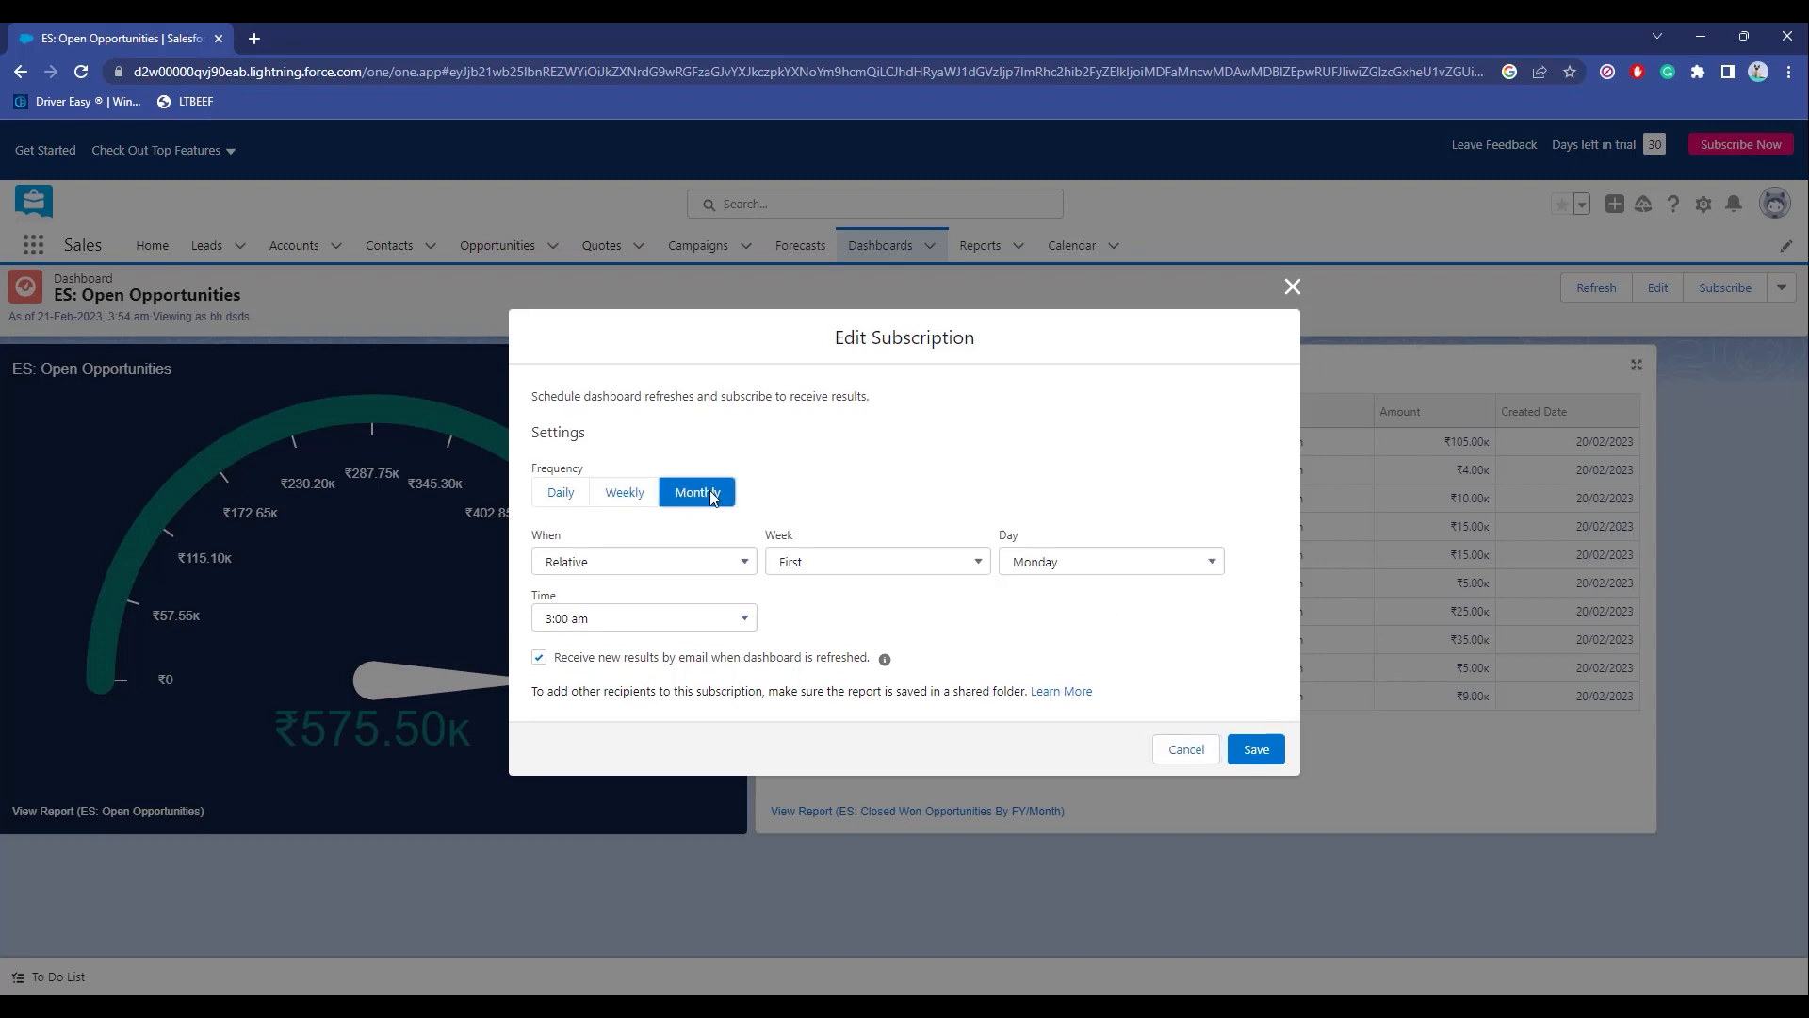
{"action": "left_click", "coordinate": [625, 497]}
{"action": "left_click", "coordinate": [1257, 746]}
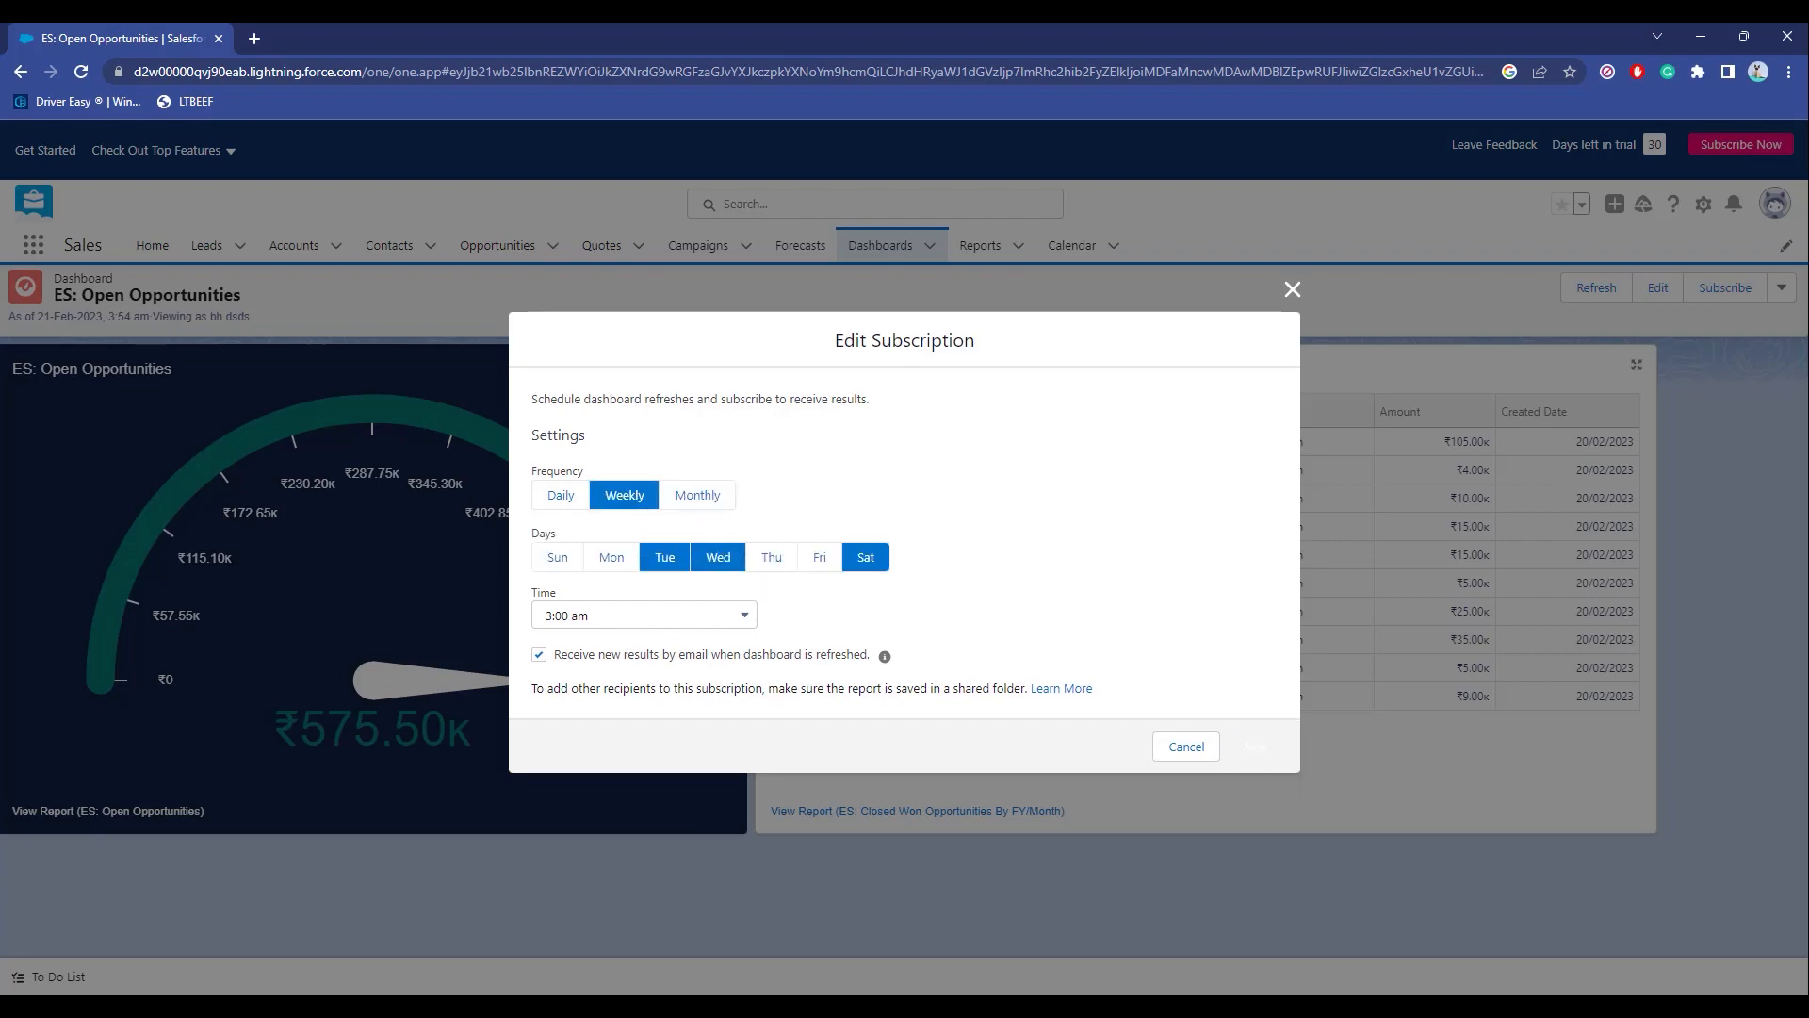